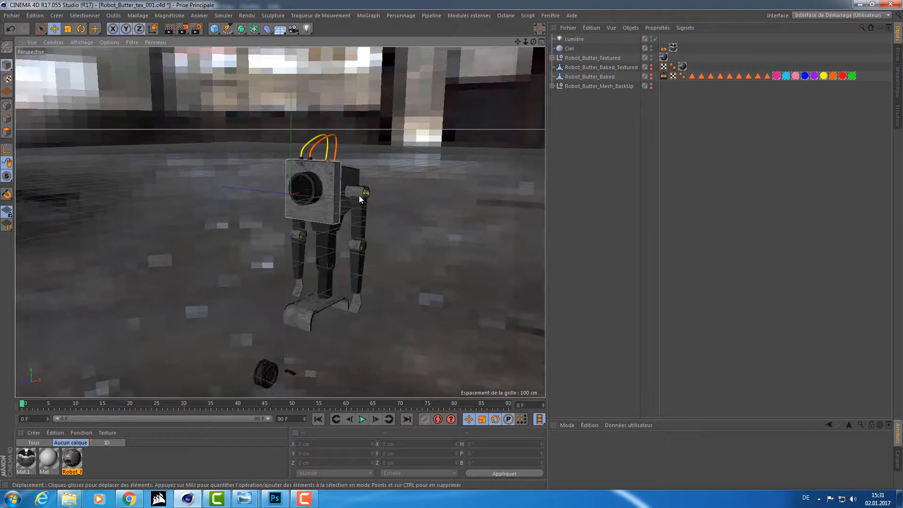
Step: Examine the textured robot in the perspective view, including its body, foot, shoulder joint and the separate wheel and chain link
{"action": "mouse_move", "coordinate": [287, 233]}
{"action": "left_mouse_down", "text": "alt"}
{"action": "mouse_move", "coordinate": [348, 241]}
{"action": "mouse_move", "coordinate": [284, 243]}
{"action": "left_mouse_up", "text": "alt"}
{"action": "right_click_drag", "start_coordinate": [284, 243], "coordinate": [371, 256], "text": "alt"}
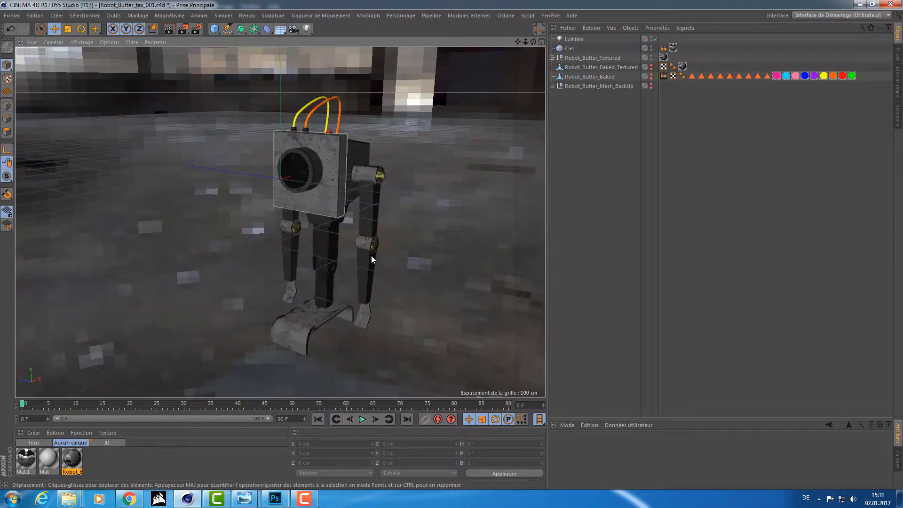
{"action": "left_click_drag", "start_coordinate": [371, 256], "coordinate": [318, 205], "text": "alt"}
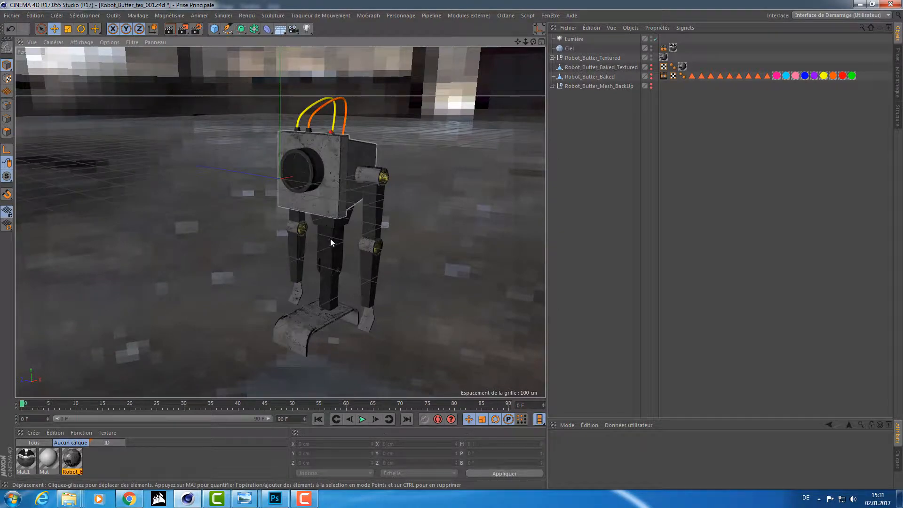
{"action": "left_click_drag", "start_coordinate": [255, 206], "coordinate": [408, 400], "text": "alt"}
{"action": "middle_click_drag", "start_coordinate": [292, 323], "coordinate": [297, 254], "text": "alt"}
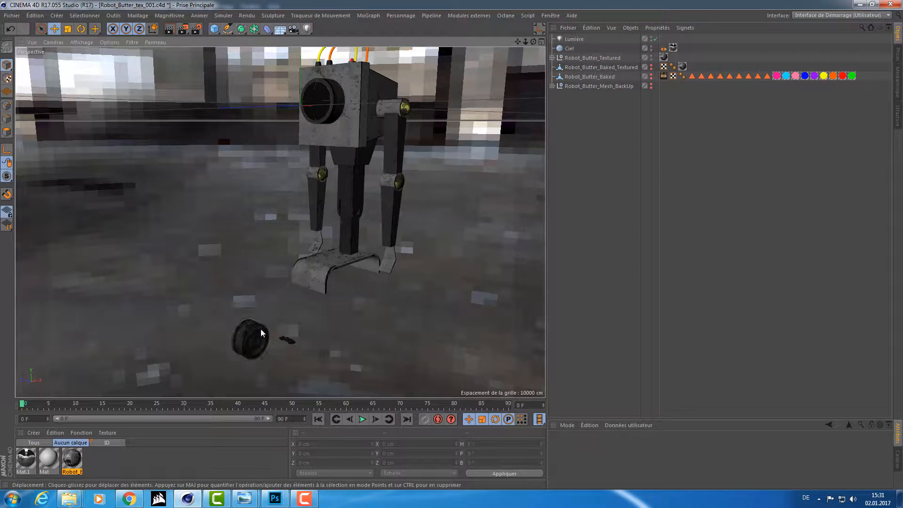
{"action": "middle_click_drag", "start_coordinate": [405, 248], "coordinate": [391, 292], "text": "alt"}
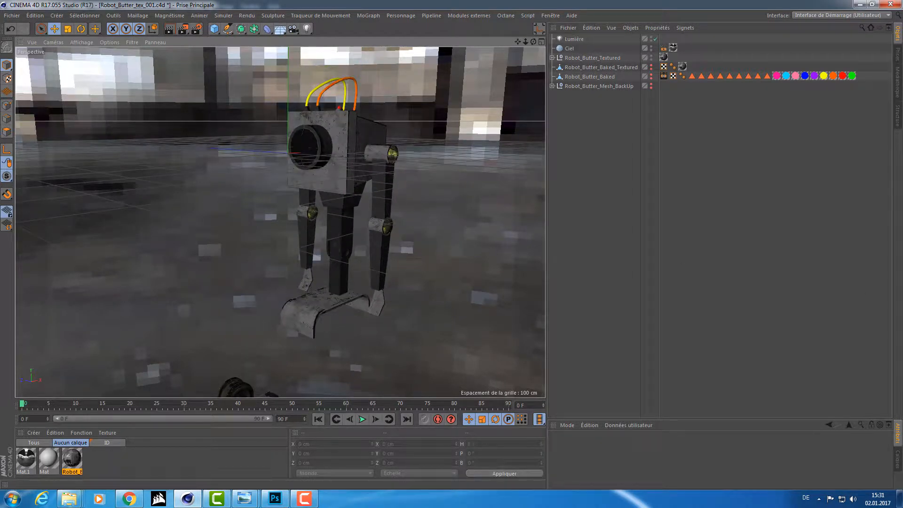
{"action": "left_click", "coordinate": [707, 328]}
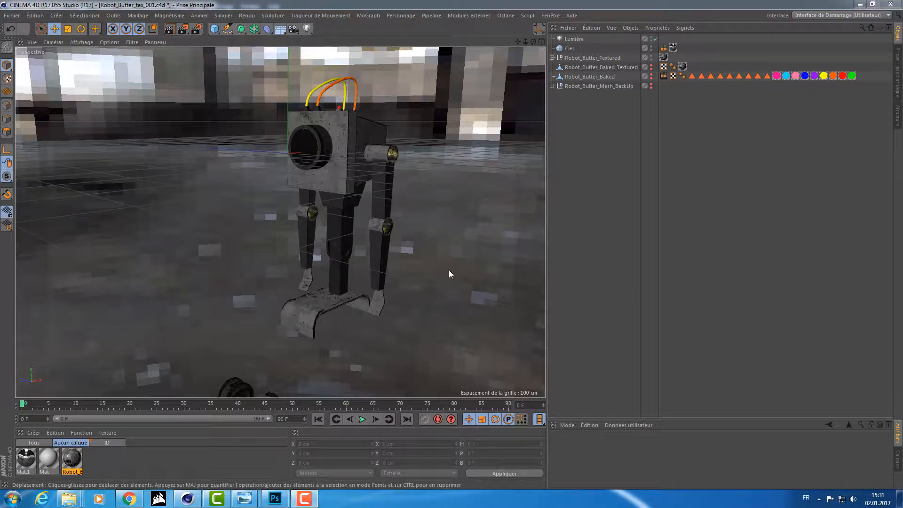
{"action": "left_click_drag", "start_coordinate": [448, 270], "coordinate": [330, 264], "text": "alt"}
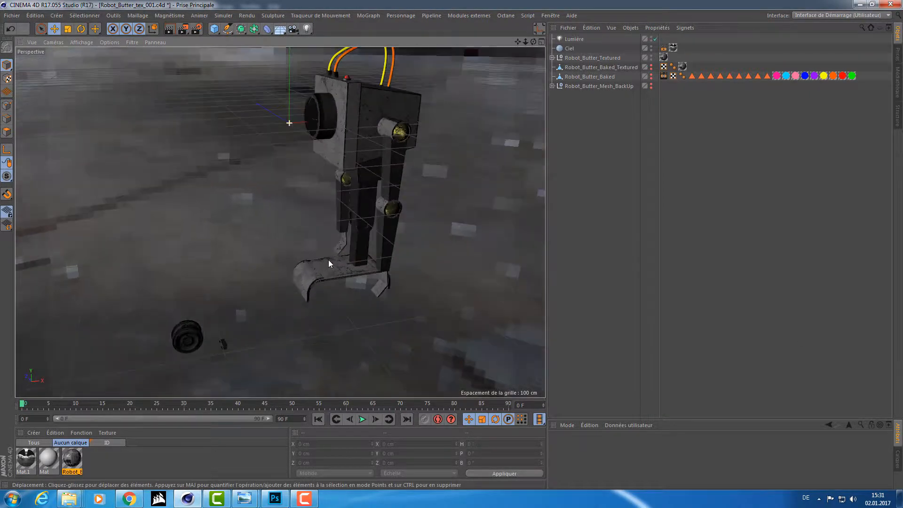
{"action": "scroll", "coordinate": [424, 147], "scroll_direction": "up", "scroll_amount": 6}
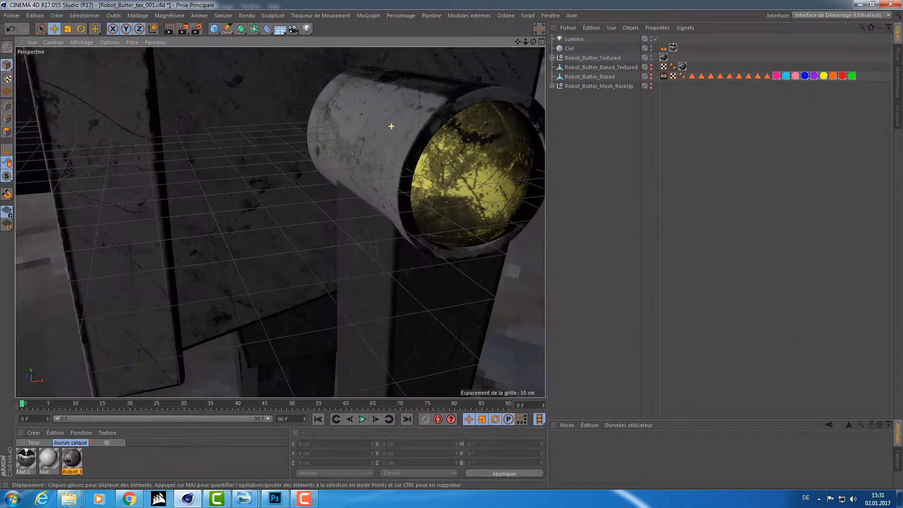
{"action": "scroll", "coordinate": [528, 241], "scroll_direction": "down", "scroll_amount": 2}
{"action": "scroll", "coordinate": [529, 237], "scroll_direction": "down", "scroll_amount": 6}
{"action": "left_click_drag", "start_coordinate": [328, 206], "coordinate": [341, 234], "text": "alt"}
Step: Pick the wheel and the chain link with the live selection tool and inspect them up close
{"action": "left_click", "coordinate": [41, 29]}
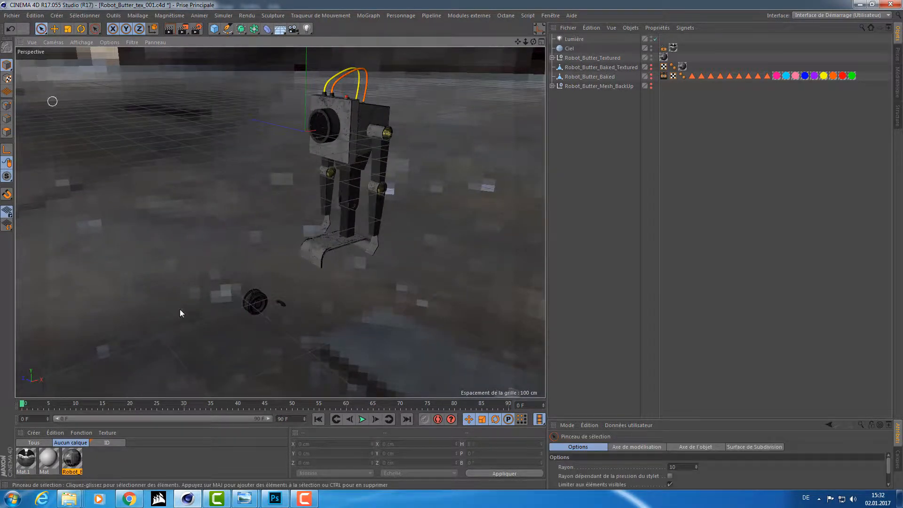
{"action": "left_click_drag", "start_coordinate": [270, 315], "coordinate": [256, 320]}
{"action": "right_click_drag", "start_coordinate": [263, 327], "coordinate": [353, 342], "text": "alt"}
{"action": "mouse_move", "coordinate": [355, 342]}
{"action": "left_mouse_down", "text": "alt"}
{"action": "mouse_move", "coordinate": [413, 319]}
{"action": "mouse_move", "coordinate": [294, 317]}
{"action": "mouse_move", "coordinate": [363, 279]}
{"action": "mouse_move", "coordinate": [300, 282]}
{"action": "mouse_move", "coordinate": [295, 298]}
{"action": "left_mouse_up", "text": "alt"}
{"action": "right_click_drag", "start_coordinate": [265, 276], "coordinate": [303, 281], "text": "alt"}
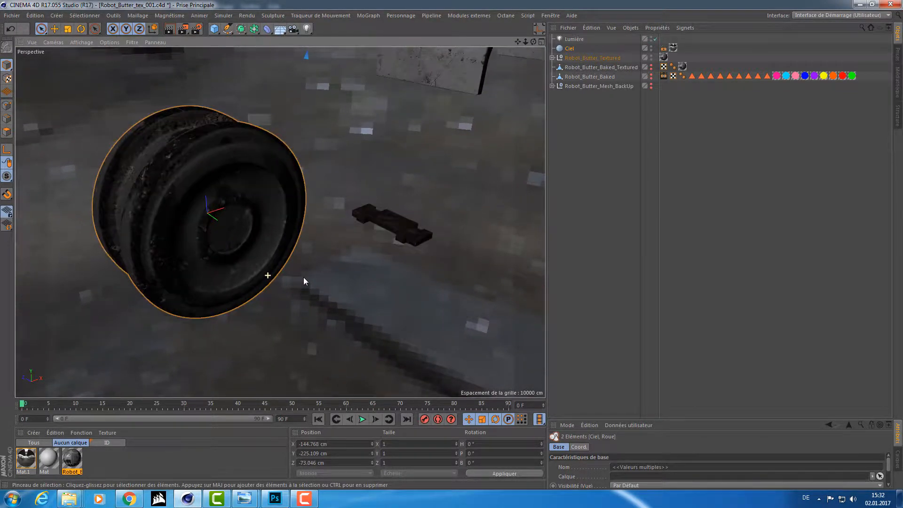
{"action": "left_click", "coordinate": [416, 224]}
{"action": "mouse_move", "coordinate": [404, 226]}
{"action": "left_mouse_down", "text": "alt"}
{"action": "mouse_move", "coordinate": [354, 235]}
{"action": "mouse_move", "coordinate": [312, 183]}
{"action": "mouse_move", "coordinate": [255, 220]}
{"action": "mouse_move", "coordinate": [282, 276]}
{"action": "mouse_move", "coordinate": [351, 274]}
{"action": "left_mouse_up", "text": "alt"}
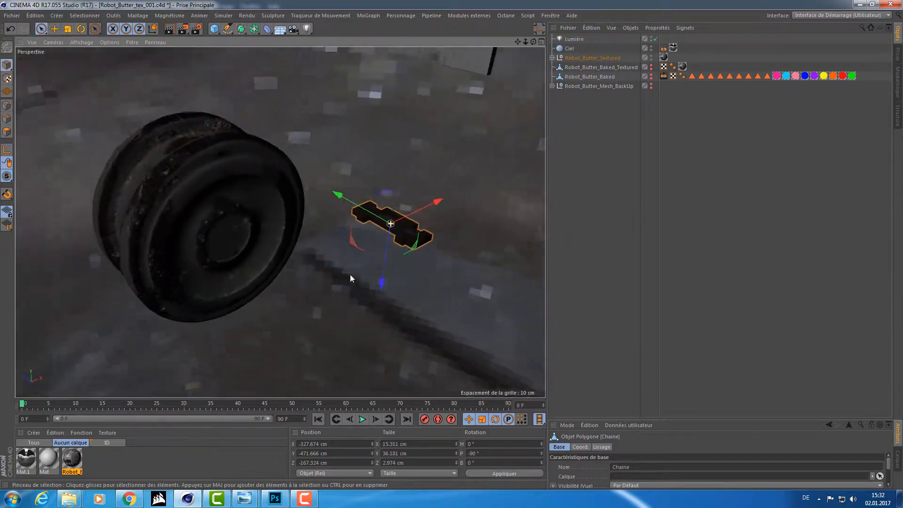
Step: Switch the perspective view to a shaded display with mesh lines and clear the object selection
{"action": "left_click", "coordinate": [109, 43]}
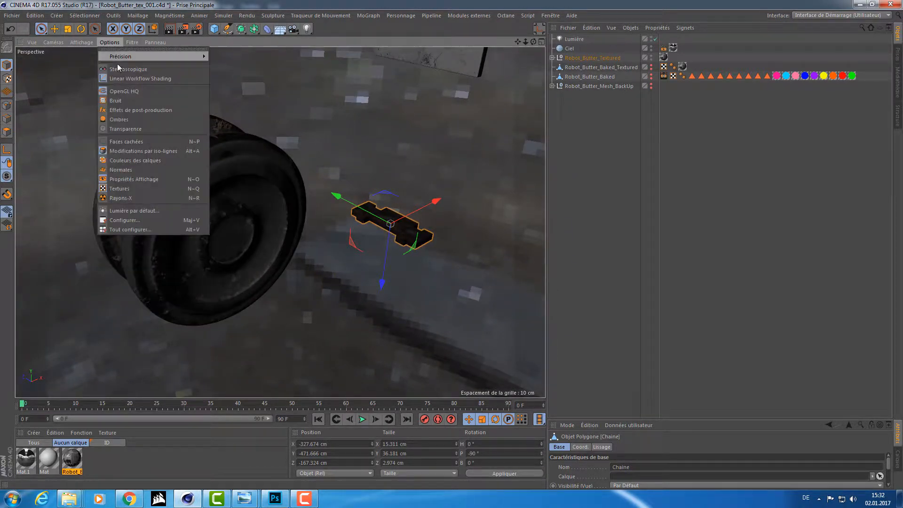
{"action": "mouse_move", "coordinate": [82, 42]}
{"action": "left_click", "coordinate": [86, 66]}
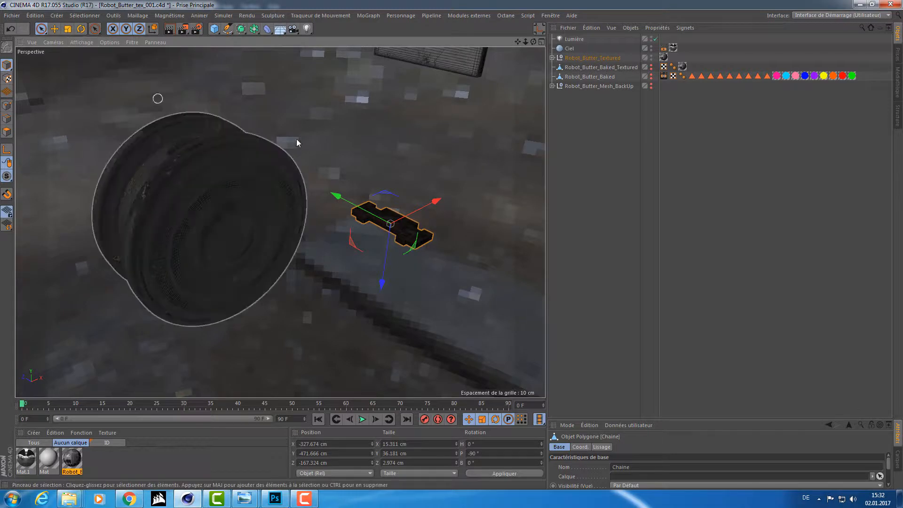
{"action": "left_click", "coordinate": [640, 190]}
Step: Select the chain link, then the wheel, and review these parts and the whole robot with the mesh lines displayed
{"action": "scroll", "coordinate": [231, 193], "scroll_direction": "up", "scroll_amount": 5}
{"action": "right_click_drag", "start_coordinate": [258, 195], "coordinate": [227, 198], "text": "alt"}
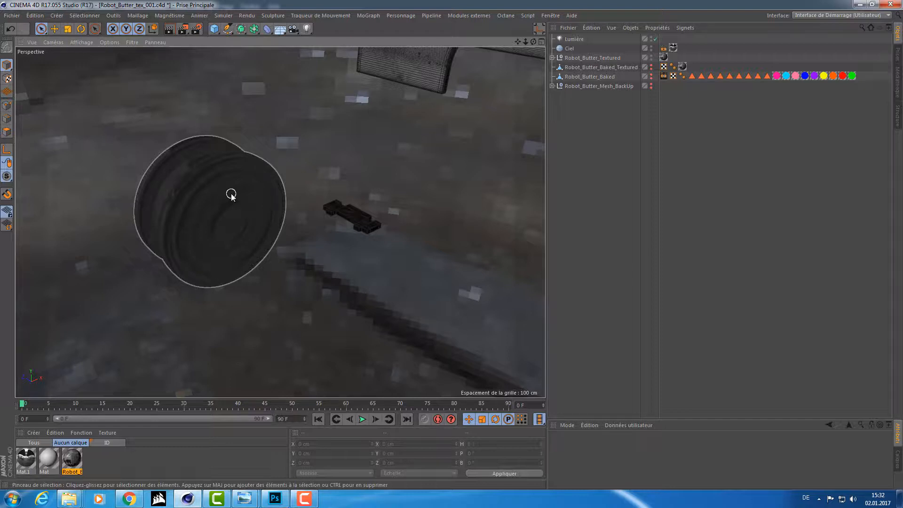
{"action": "left_click", "coordinate": [352, 214]}
{"action": "left_click", "coordinate": [262, 211]}
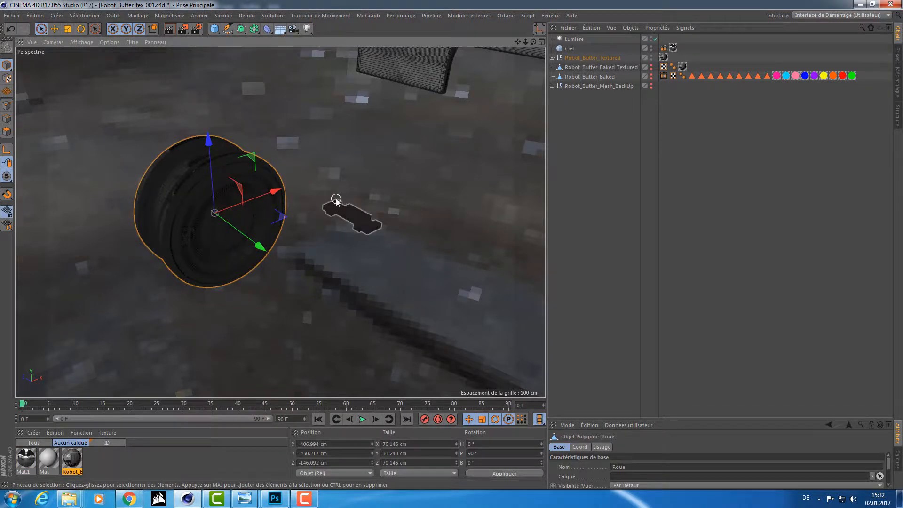
{"action": "left_click_drag", "start_coordinate": [337, 201], "coordinate": [250, 205], "text": "alt"}
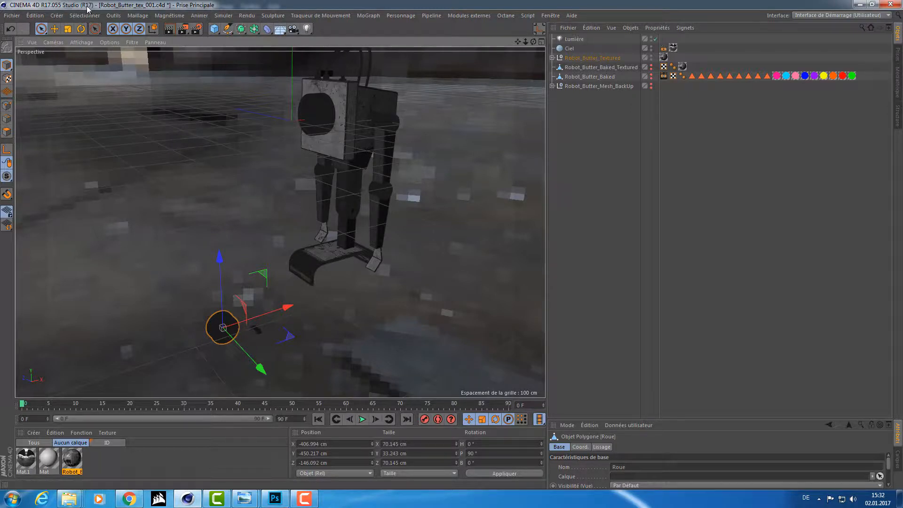
{"action": "mouse_move", "coordinate": [152, 197]}
{"action": "left_mouse_down", "text": "alt"}
{"action": "mouse_move", "coordinate": [239, 198]}
{"action": "mouse_move", "coordinate": [161, 193]}
{"action": "left_mouse_up", "text": "alt"}
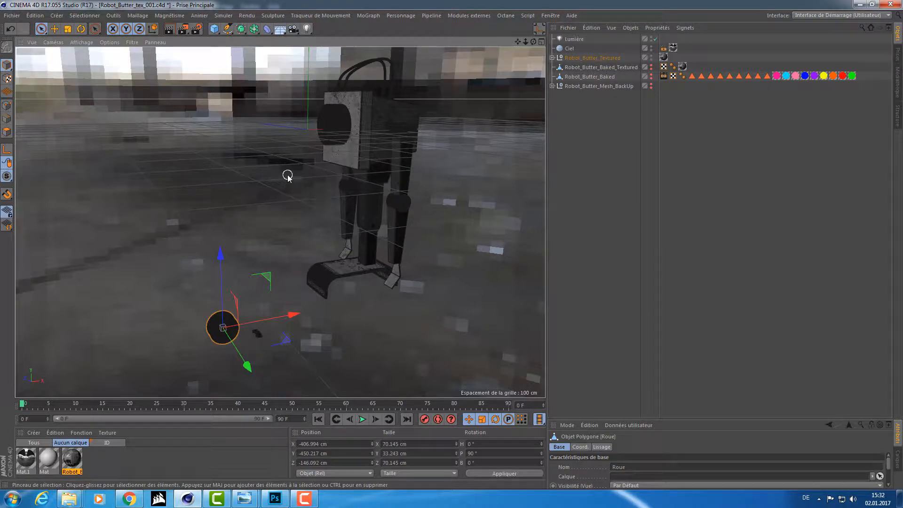
{"action": "left_click_drag", "start_coordinate": [267, 155], "coordinate": [242, 156], "text": "alt"}
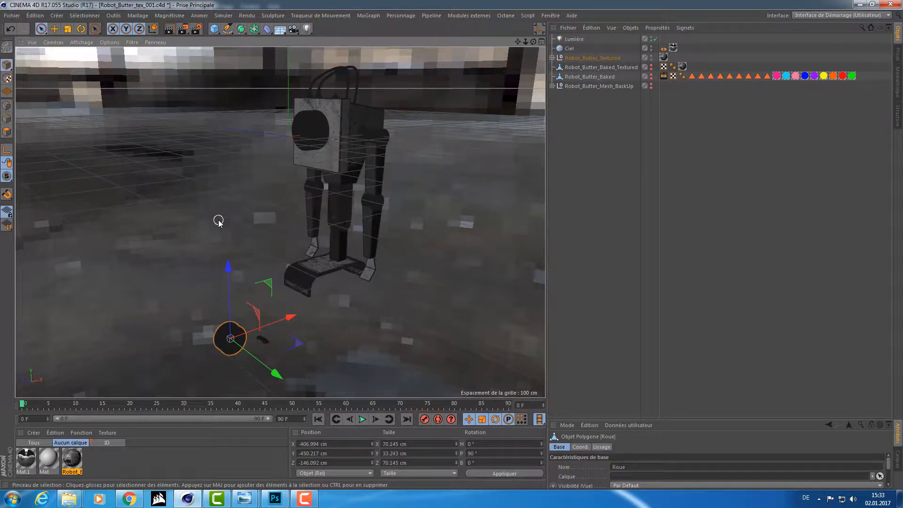
Step: Start saving the scene under a new name and create a 05_Rigging folder inside 01_WorkingPlace
{"action": "key", "text": "ctrl+shift+s"}
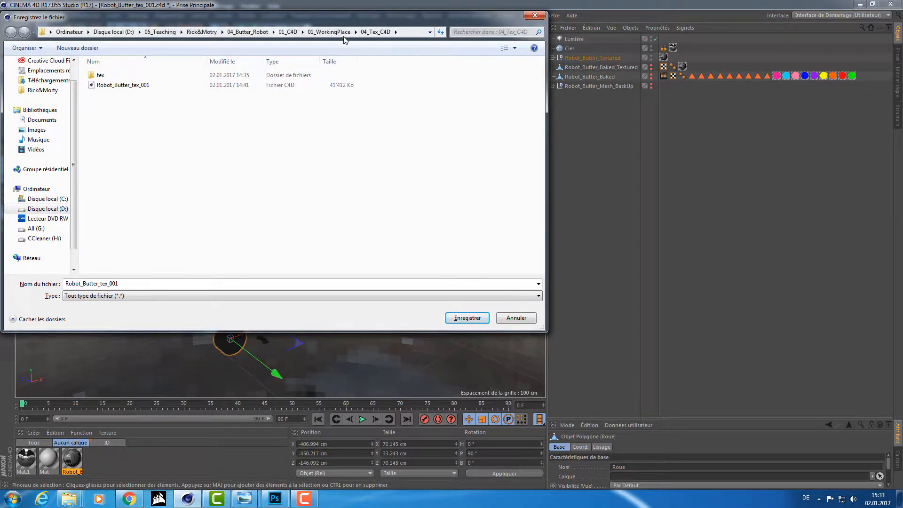
{"action": "left_click", "coordinate": [345, 33]}
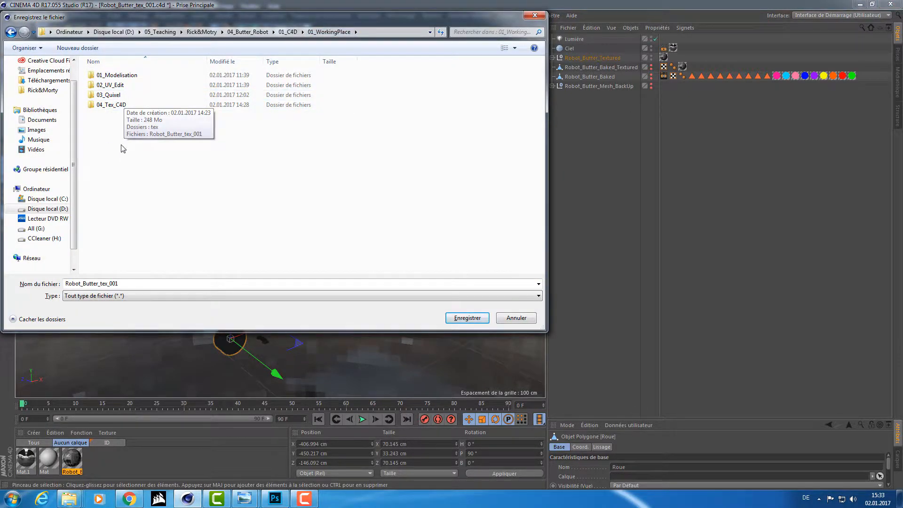
{"action": "key", "text": "ctrl+shift+n"}
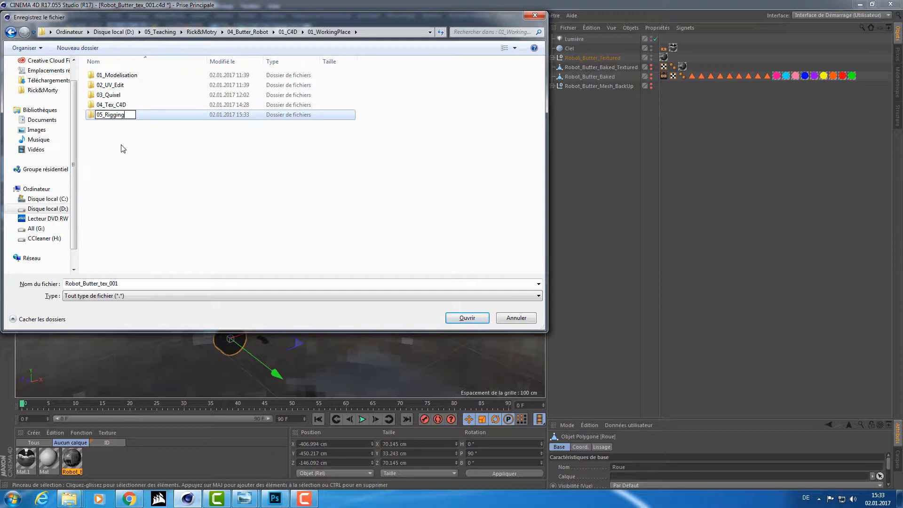
{"action": "key", "text": "Return"}
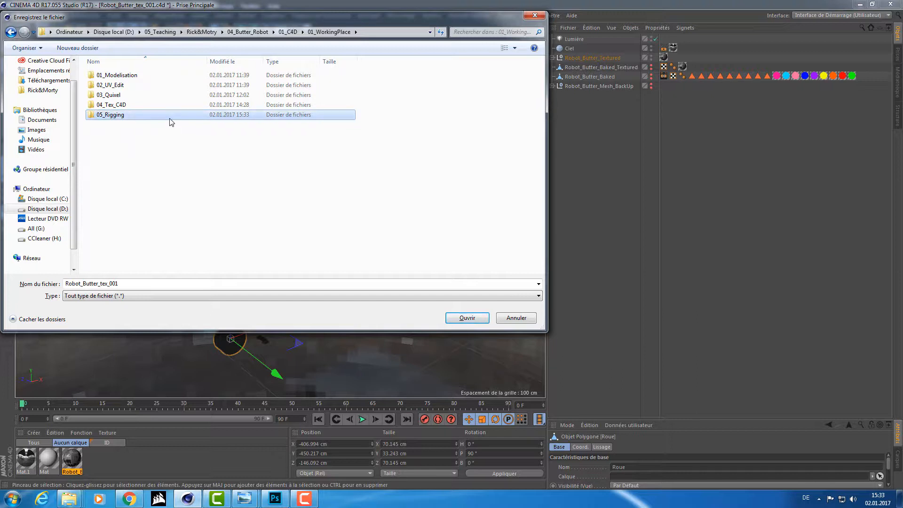
Step: Save the scene in the 05_Rigging folder as Robot_Butter_Rigging_001
{"action": "double_click", "coordinate": [145, 118]}
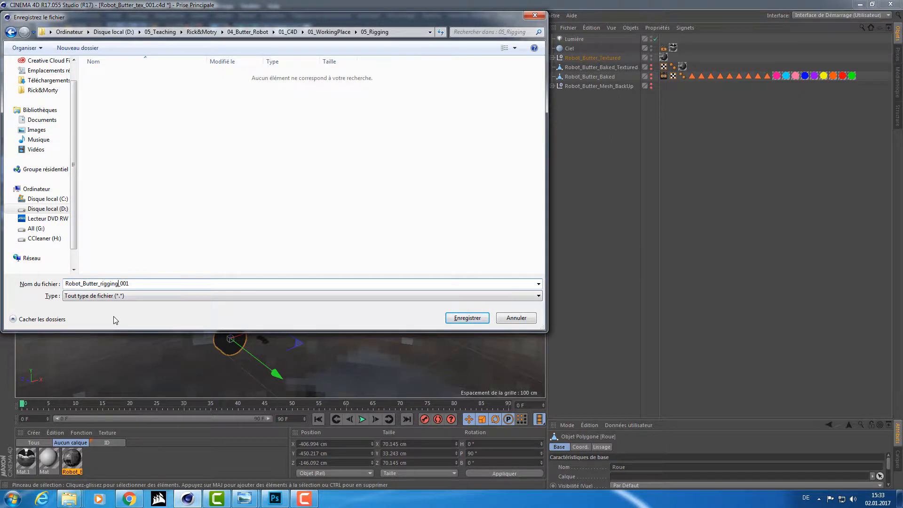
{"action": "key", "text": "BackSpace"}
{"action": "type", "text": "R"}
{"action": "left_click", "coordinate": [468, 318]}
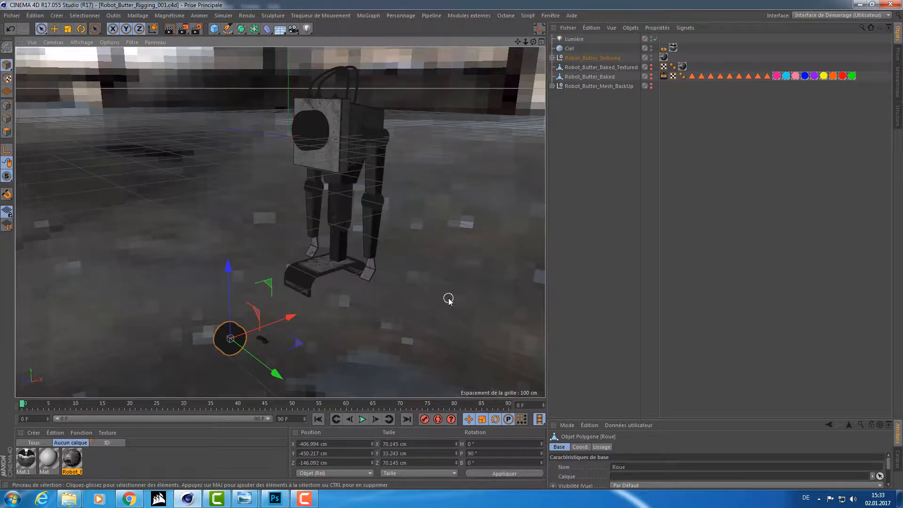
Step: Switch to Windows Explorer, check the contents of 04_Butter_Robot/01_C4D/01_WorkingPlace/05_Rigging, and return to the 01_WorkingPlace folder
{"action": "key", "text": "alt+Tab"}
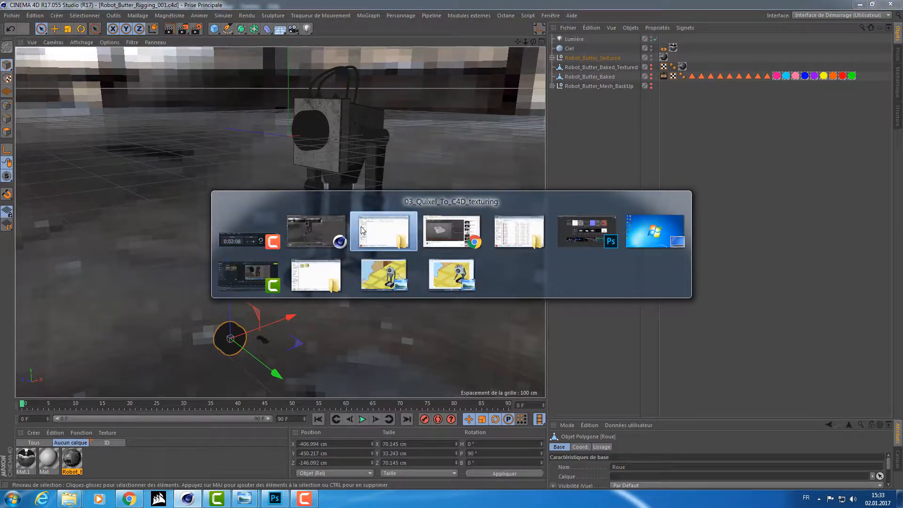
{"action": "left_click", "coordinate": [362, 229]}
{"action": "key", "text": "alt+Tab"}
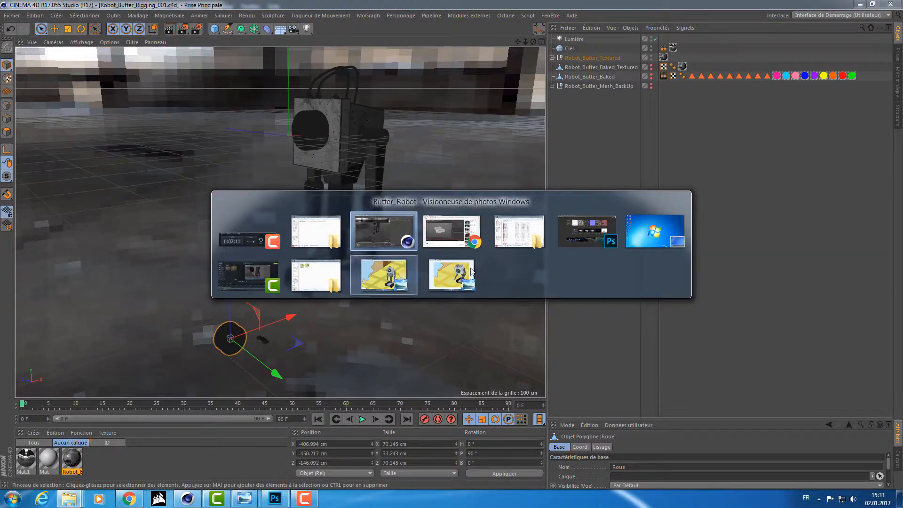
{"action": "left_click", "coordinate": [503, 238]}
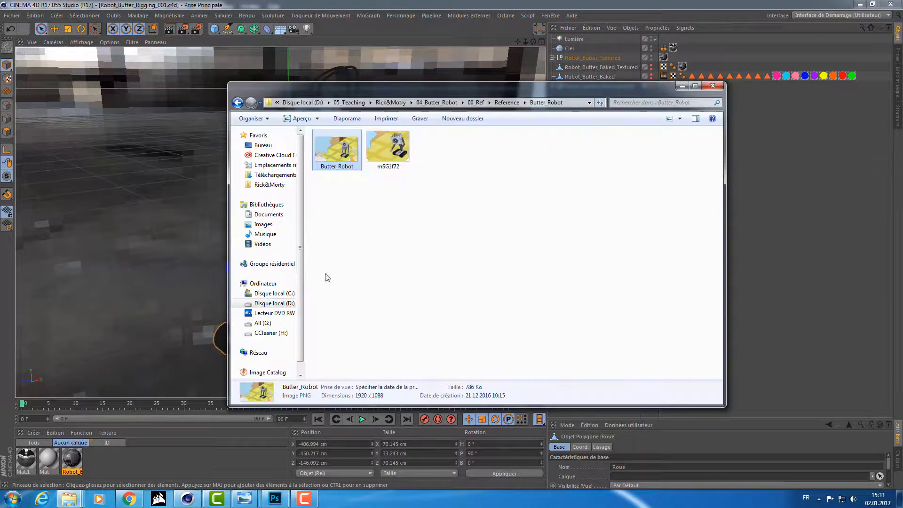
{"action": "left_click", "coordinate": [477, 104]}
{"action": "left_click", "coordinate": [475, 102]}
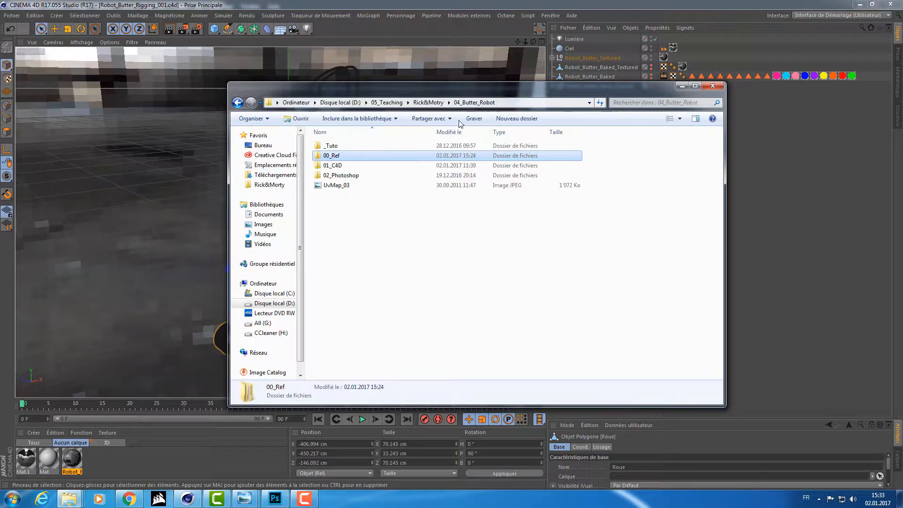
{"action": "double_click", "coordinate": [357, 166]}
{"action": "double_click", "coordinate": [345, 145]}
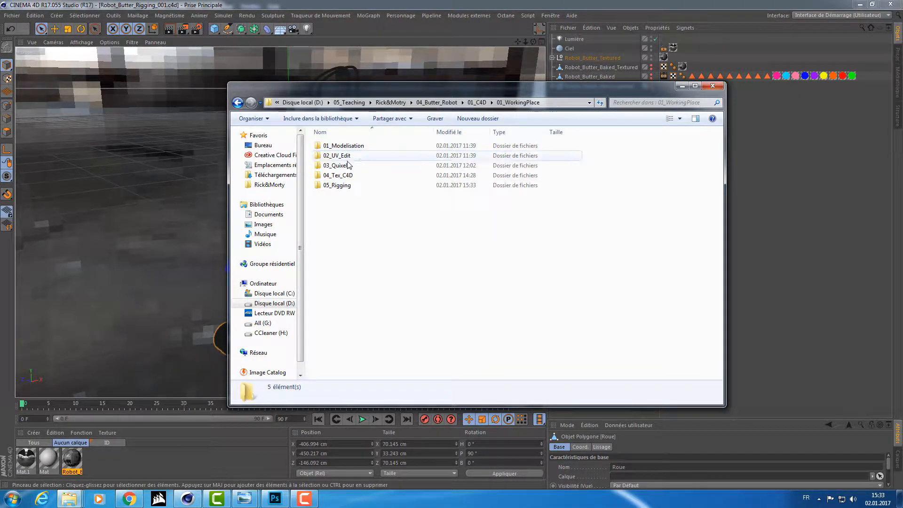
{"action": "left_click", "coordinate": [342, 188]}
{"action": "double_click", "coordinate": [342, 188]}
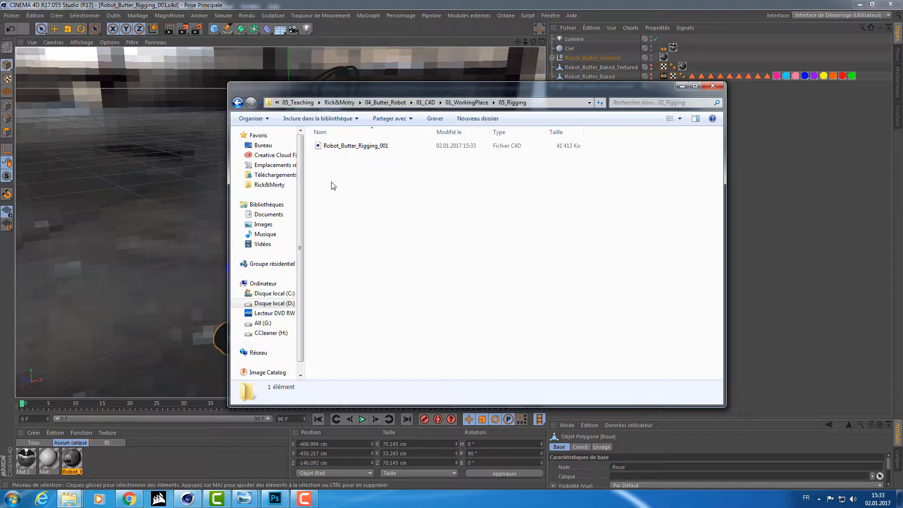
{"action": "key", "text": "BackSpace"}
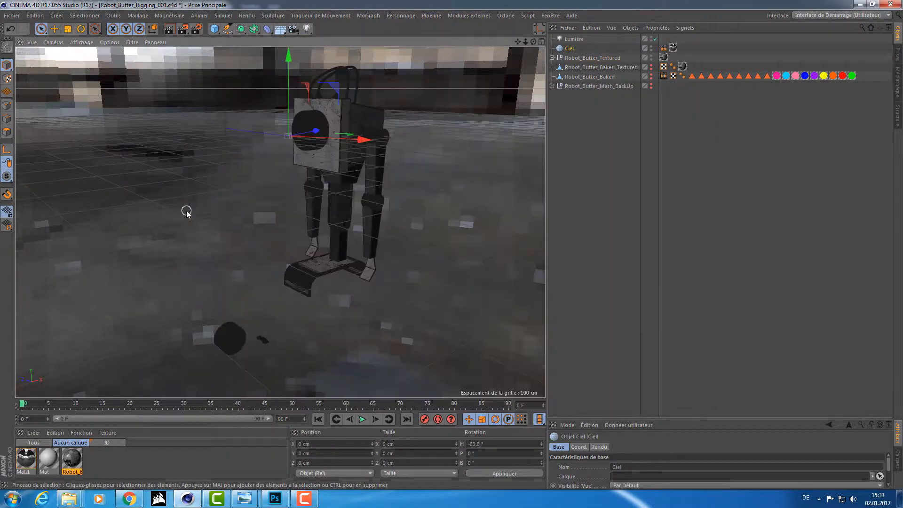
Step: Back in Cinema 4D, save the Robot_Butter_Rigging_001 scene and test-render the perspective view
{"action": "key", "text": "ctrl+shift+s"}
{"action": "left_click", "coordinate": [515, 318]}
{"action": "key", "text": "ctrl+s"}
{"action": "key", "text": "ctrl+e"}
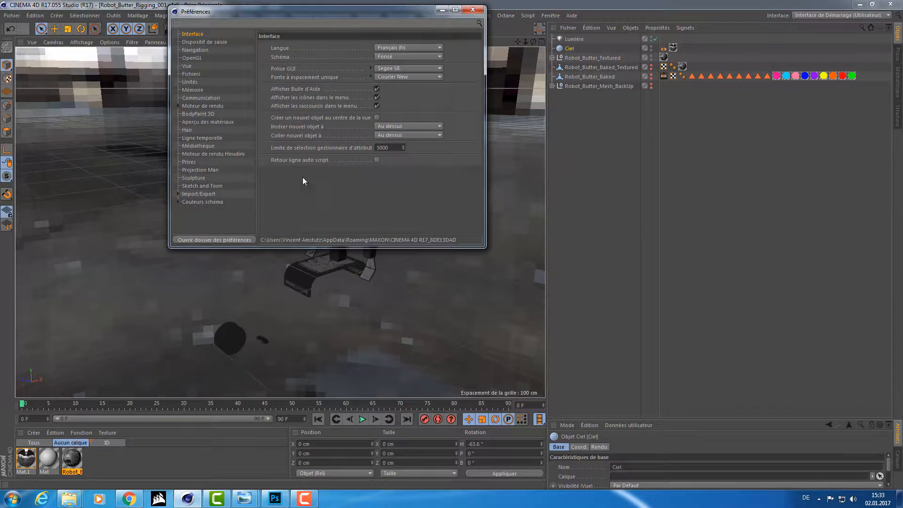
{"action": "left_click", "coordinate": [474, 10]}
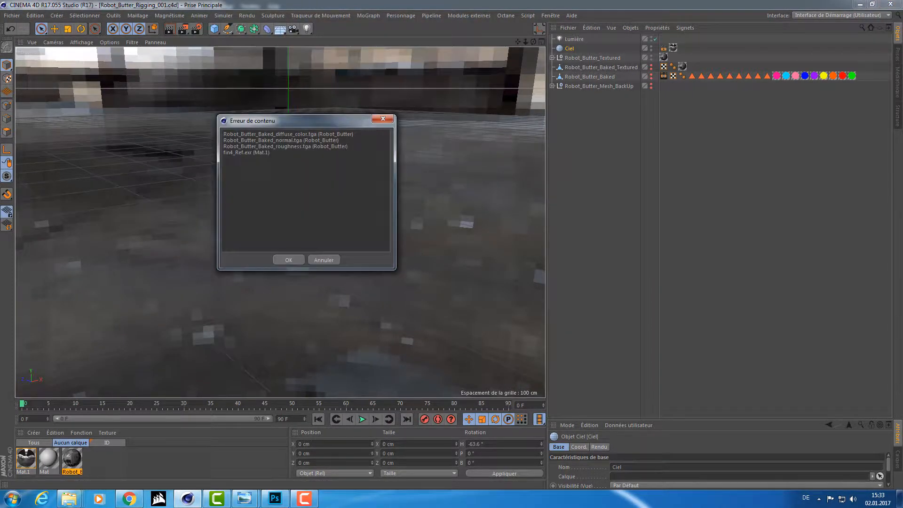
{"action": "left_click", "coordinate": [297, 258]}
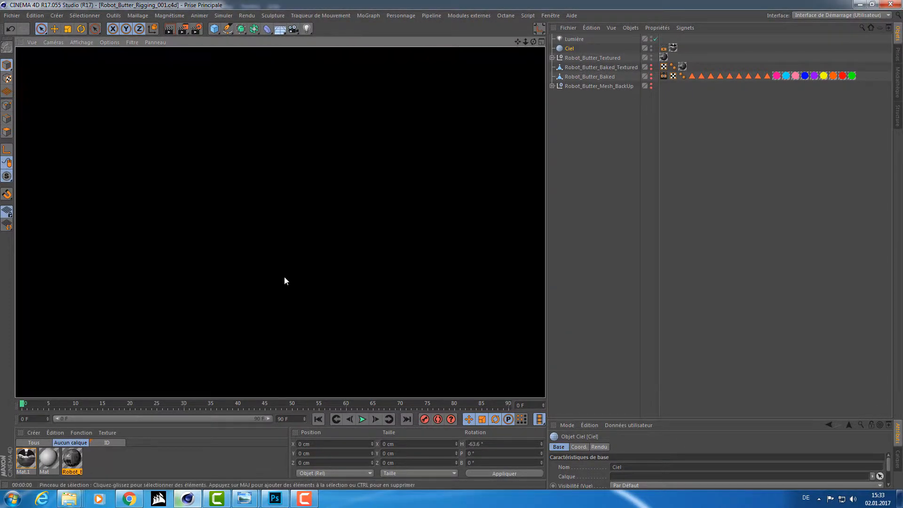
Step: Switch to Windows Explorer and copy the tex folder from 04_Tex_C4D into the 05_Rigging folder
{"action": "key", "text": "alt+Tab"}
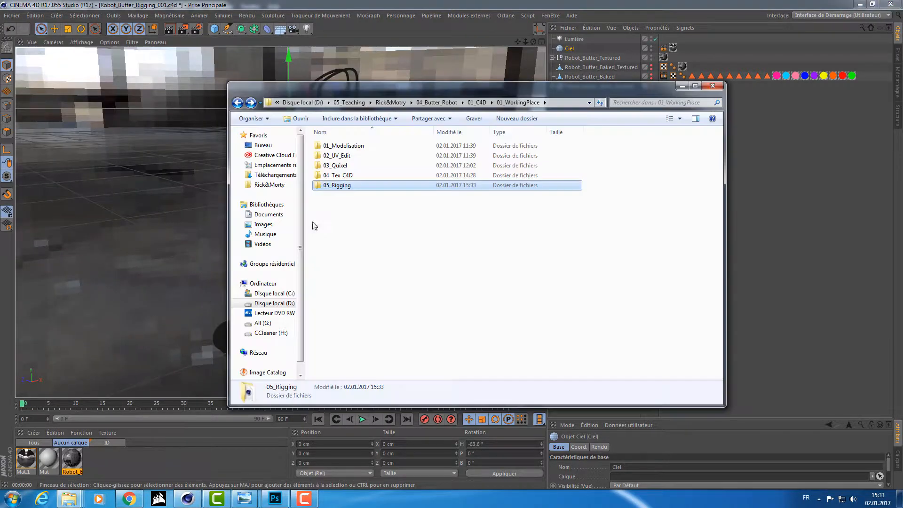
{"action": "double_click", "coordinate": [348, 176]}
{"action": "left_click", "coordinate": [352, 146]}
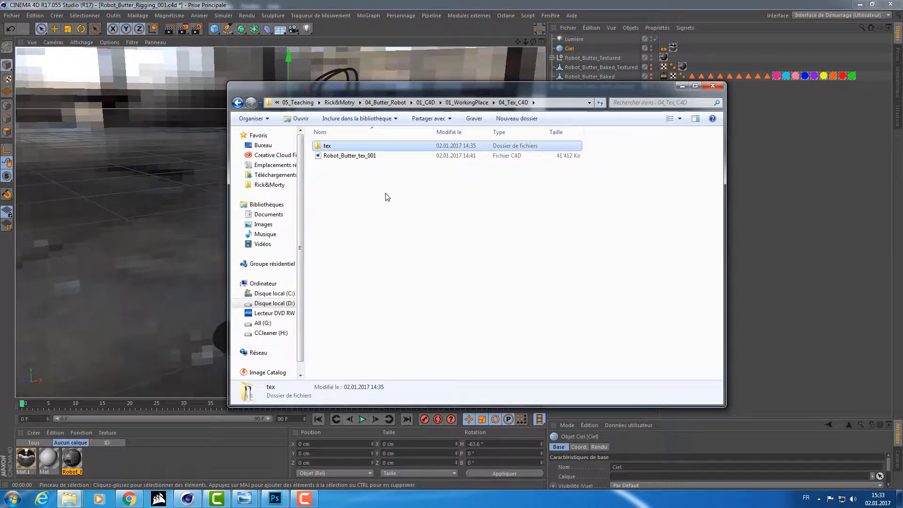
{"action": "key", "text": "BackSpace"}
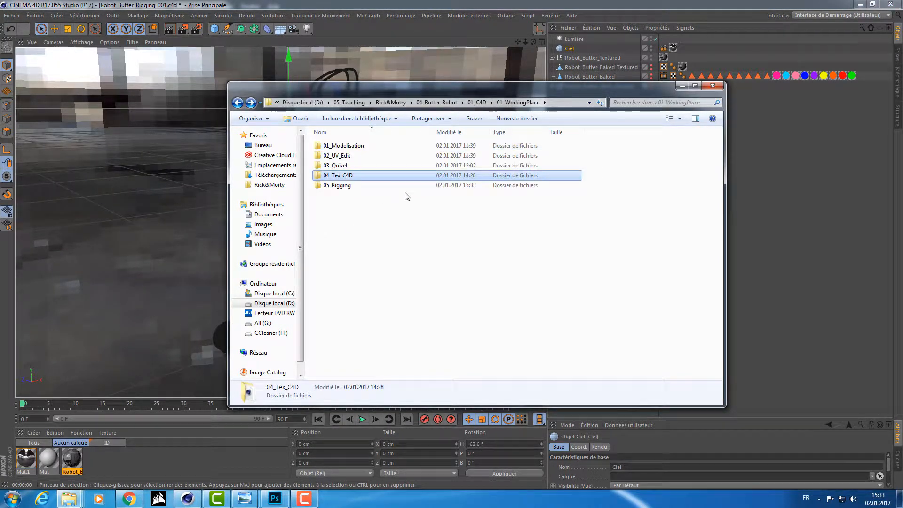
{"action": "double_click", "coordinate": [357, 175]}
{"action": "double_click", "coordinate": [339, 145]}
{"action": "key", "text": "BackSpace"}
{"action": "key", "text": "BackSpace"}
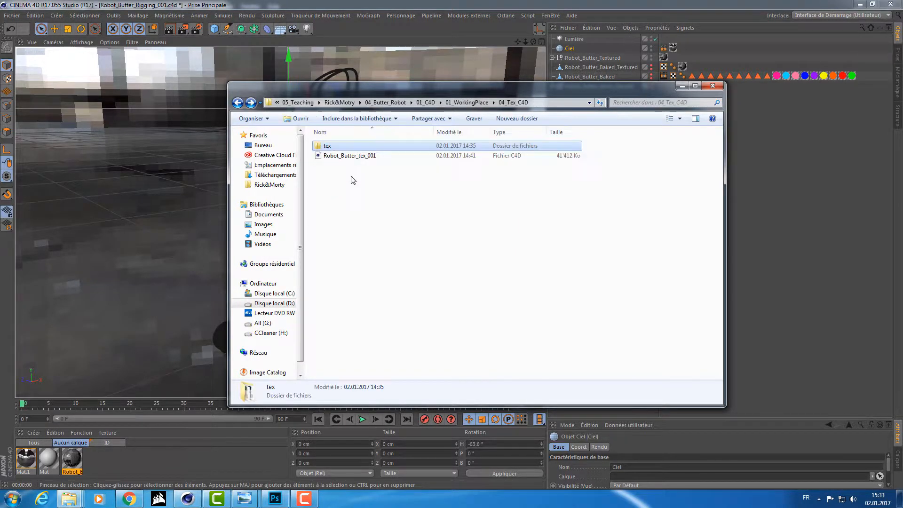
{"action": "double_click", "coordinate": [335, 188]}
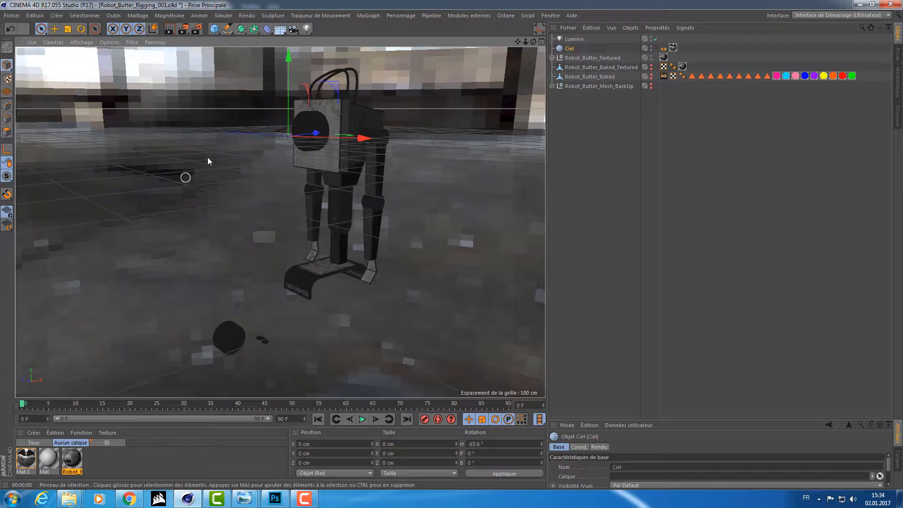
Step: Back in Cinema 4D, test-render the perspective view, including a closer view of the robot's head and arms
{"action": "left_click", "coordinate": [208, 157]}
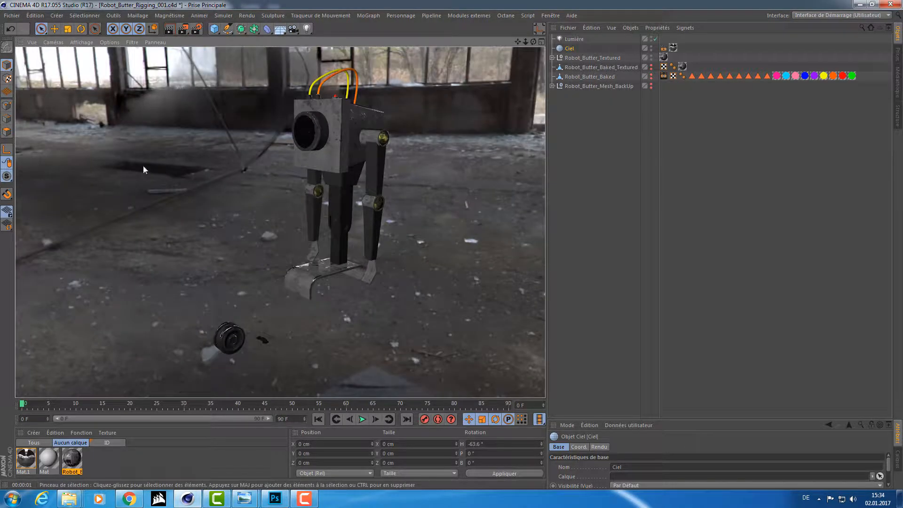
{"action": "left_click_drag", "start_coordinate": [264, 177], "coordinate": [277, 177], "text": "alt"}
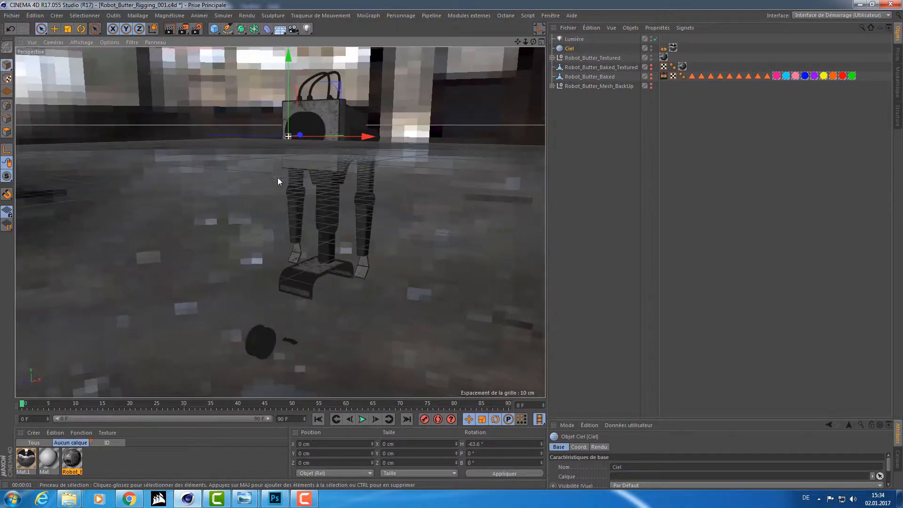
{"action": "right_click_drag", "start_coordinate": [277, 177], "coordinate": [425, 143], "text": "alt"}
{"action": "middle_click_drag", "start_coordinate": [425, 143], "coordinate": [393, 218], "text": "alt"}
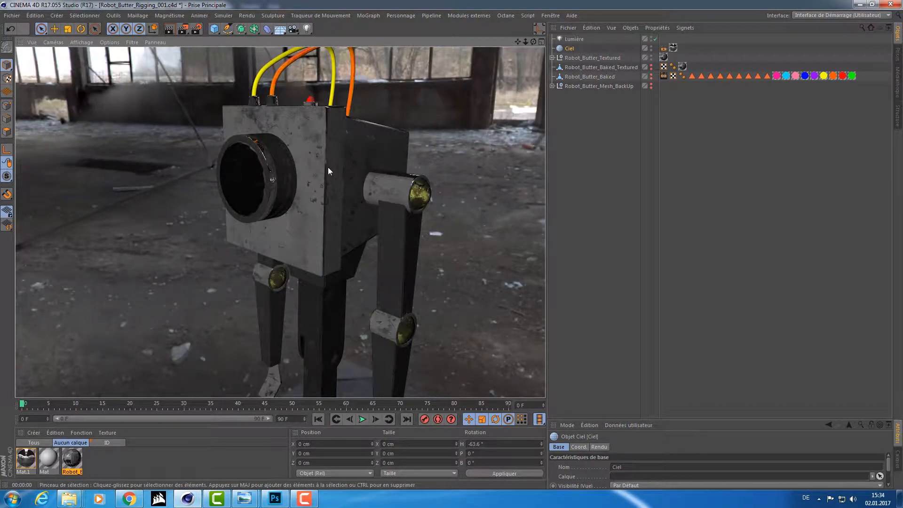
{"action": "right_click_drag", "start_coordinate": [372, 185], "coordinate": [313, 194], "text": "alt"}
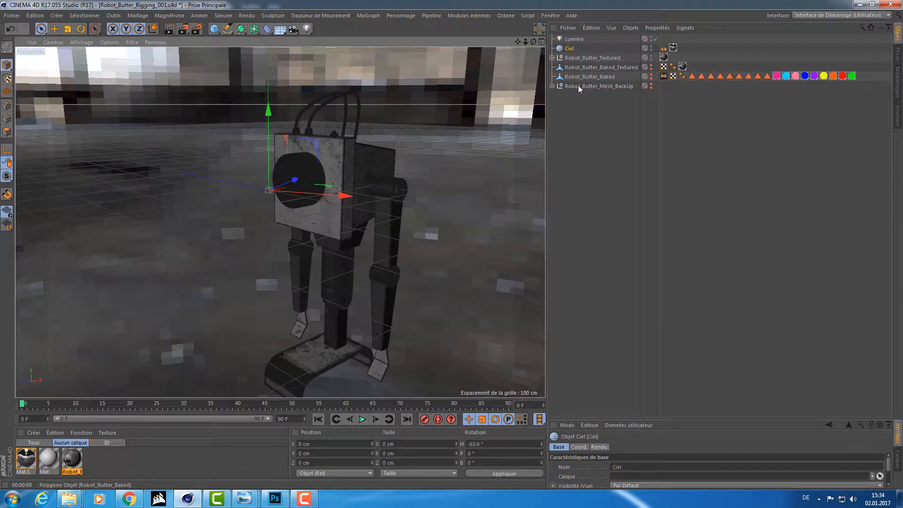
Step: Delete Robot_Butter_Baked_Textured, Robot_Butter_Baked and Robot_Butter_Mesh_BackUp, and rename the Robot_Butter_Textured group as Robot_Butter_Rigging
{"action": "left_click", "coordinate": [586, 67]}
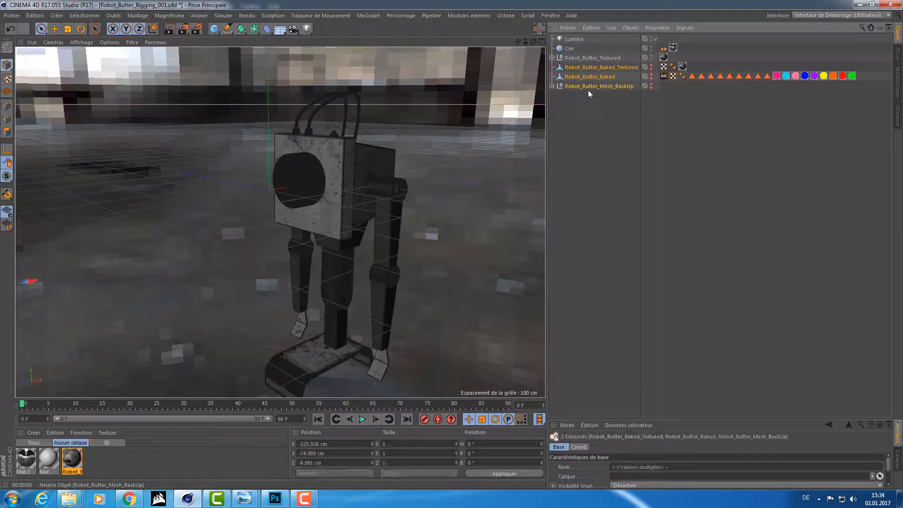
{"action": "key", "text": "Delete"}
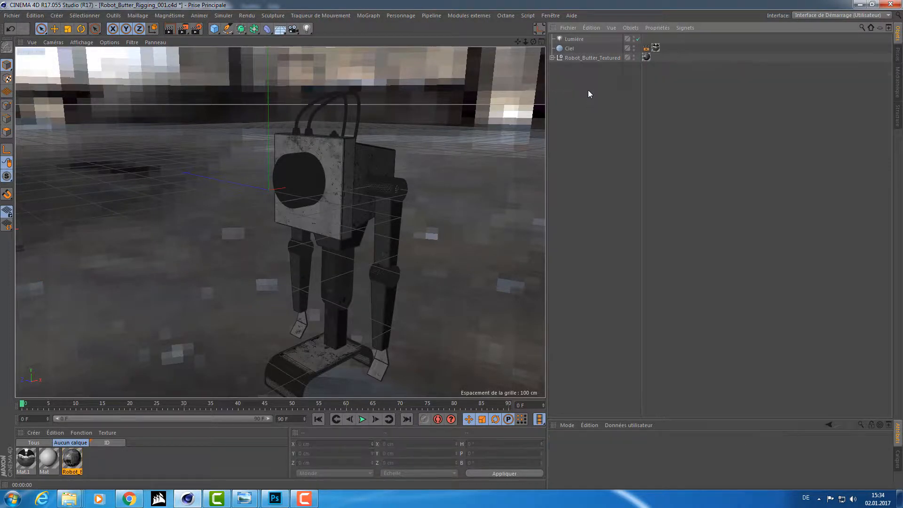
{"action": "double_click", "coordinate": [598, 59]}
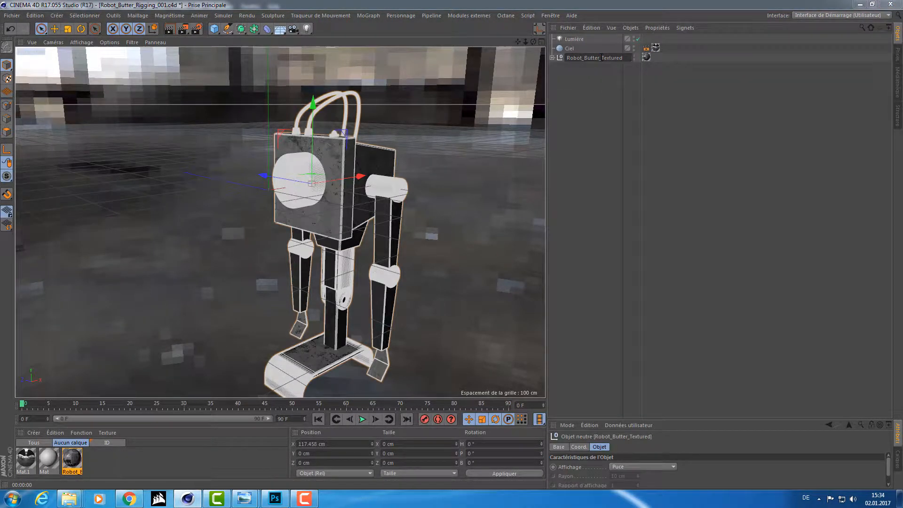
{"action": "type", "text": "Rigging"}
{"action": "key", "text": "Return"}
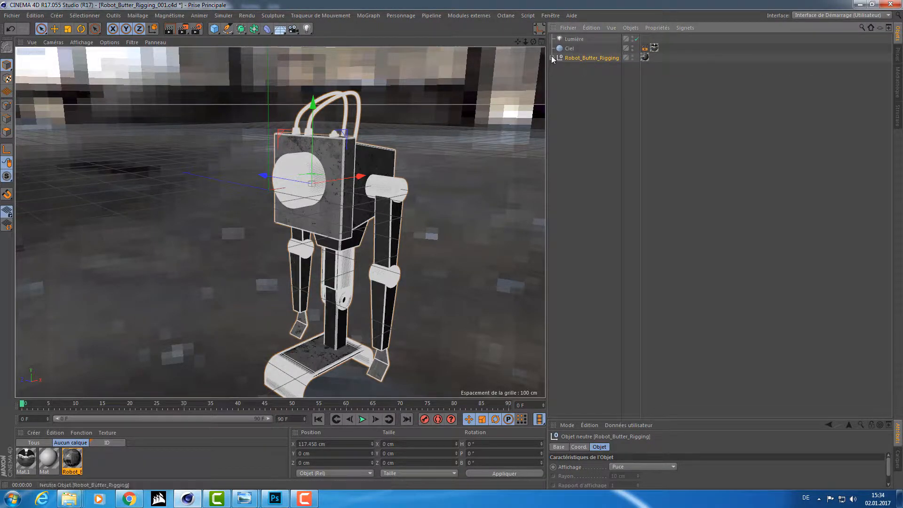
Step: Turn off camera visibility in the Ciel object's Rendu tag and delete the Lumière object
{"action": "left_click", "coordinate": [567, 49]}
{"action": "right_click", "coordinate": [567, 48]}
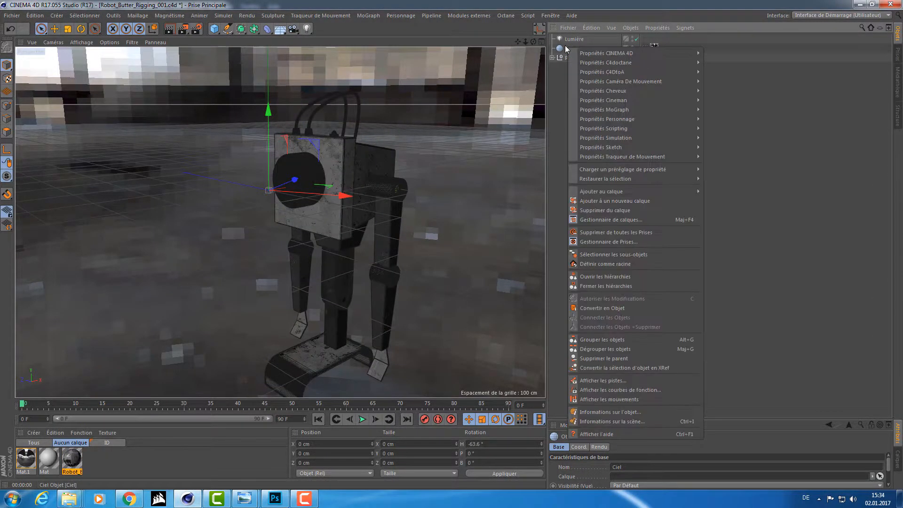
{"action": "left_click", "coordinate": [538, 111]}
{"action": "left_click", "coordinate": [645, 48]}
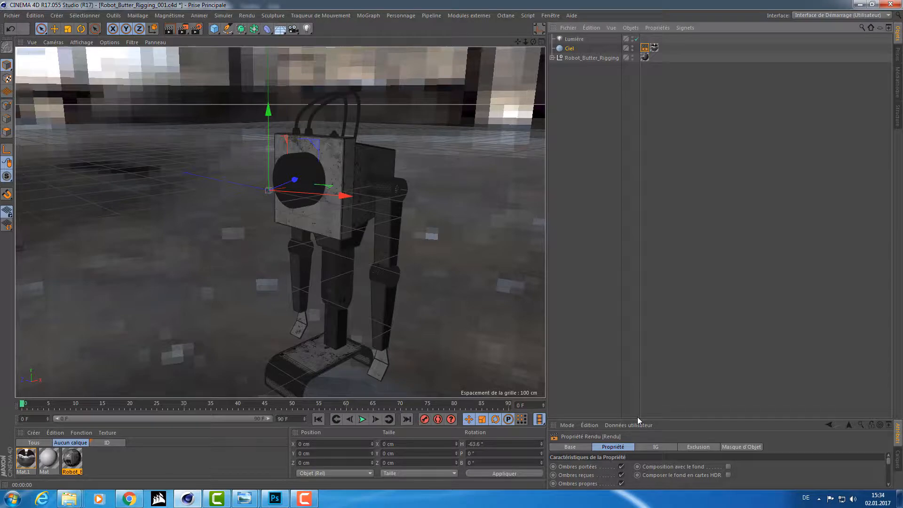
{"action": "left_click_drag", "start_coordinate": [637, 417], "coordinate": [637, 165]}
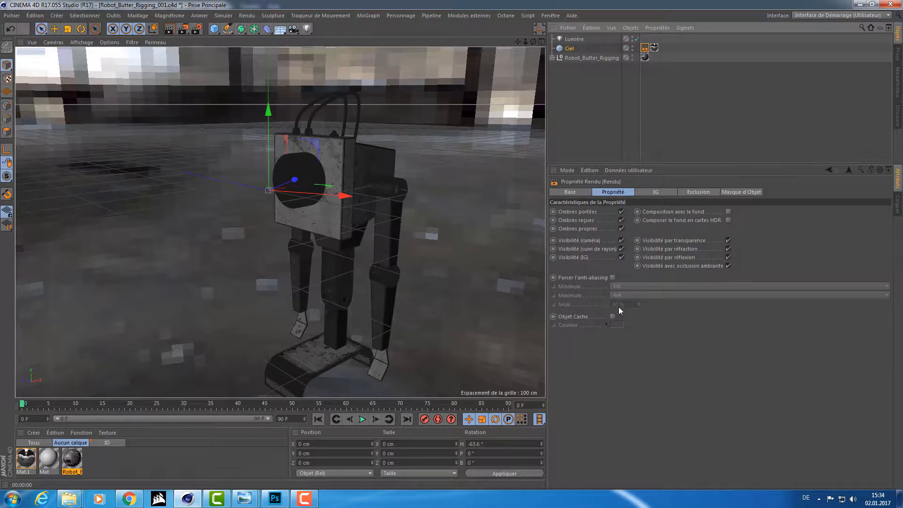
{"action": "left_click", "coordinate": [621, 241]}
{"action": "left_click", "coordinate": [582, 38]}
{"action": "key", "text": "Delete"}
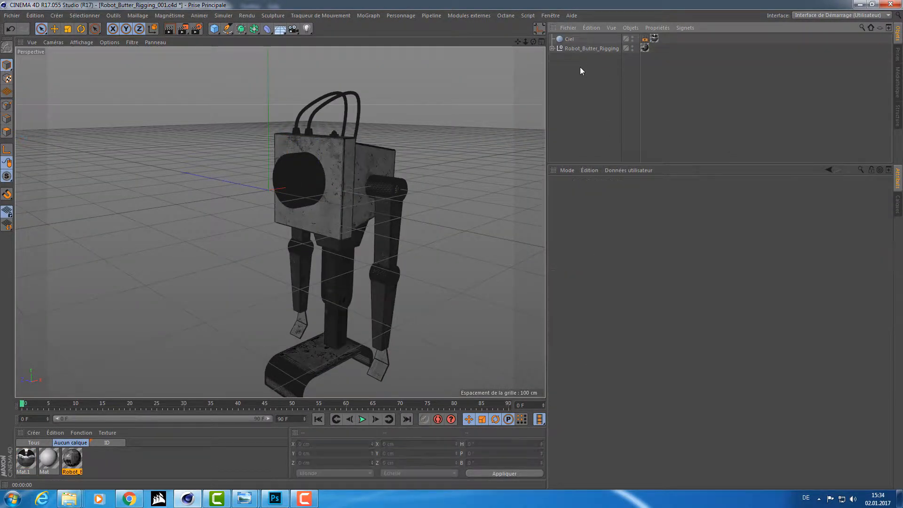
Step: Set the perspective view's display mode to Gouraud shading without lines
{"action": "left_click_drag", "start_coordinate": [298, 160], "coordinate": [275, 260], "text": "alt"}
{"action": "middle_click_drag", "start_coordinate": [277, 202], "coordinate": [287, 158], "text": "alt"}
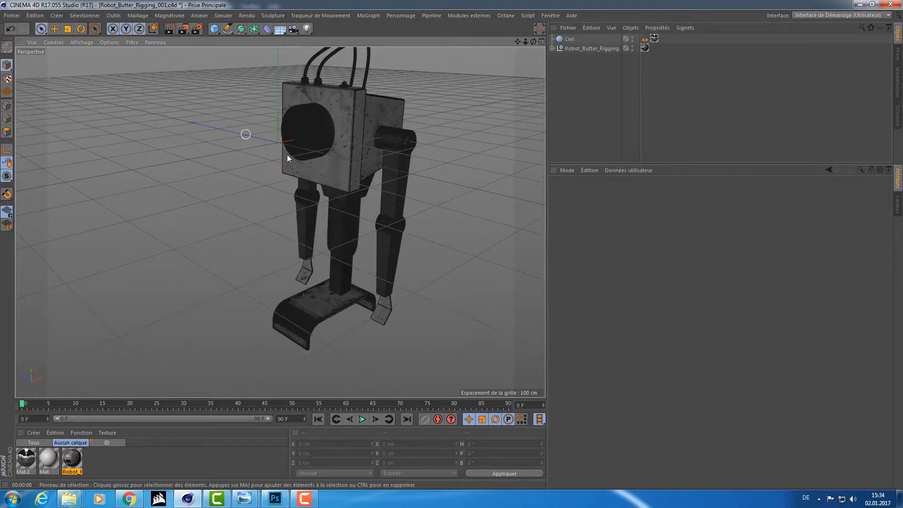
{"action": "right_click_drag", "start_coordinate": [287, 159], "coordinate": [435, 155], "text": "alt"}
{"action": "left_click_drag", "start_coordinate": [407, 188], "coordinate": [334, 197], "text": "alt"}
{"action": "left_click", "coordinate": [80, 42]}
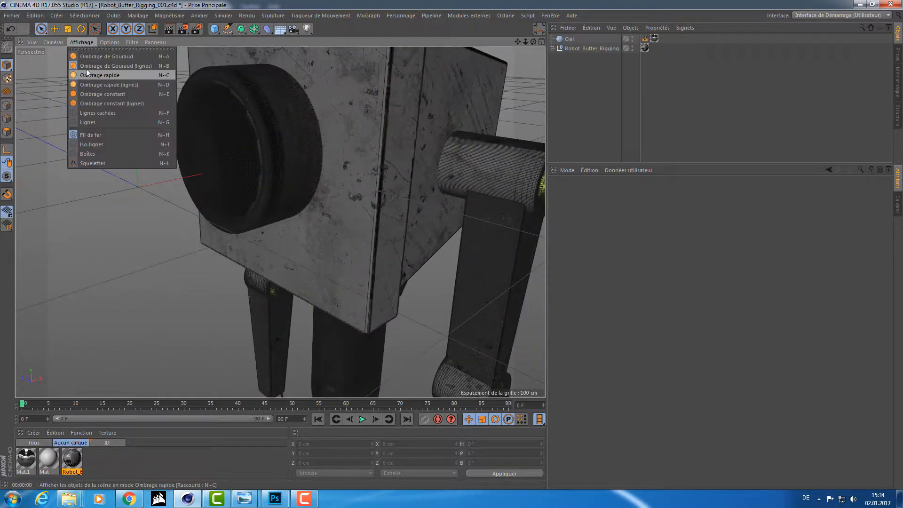
{"action": "left_click", "coordinate": [94, 55]}
Step: Select the left shoulder Epaule_G, try rotating it about its own axis, and undo the rotation
{"action": "right_click_drag", "start_coordinate": [294, 144], "coordinate": [194, 168], "text": "alt"}
{"action": "left_click_drag", "start_coordinate": [192, 168], "coordinate": [489, 138], "text": "alt"}
{"action": "right_click_drag", "start_coordinate": [489, 136], "coordinate": [490, 131], "text": "alt"}
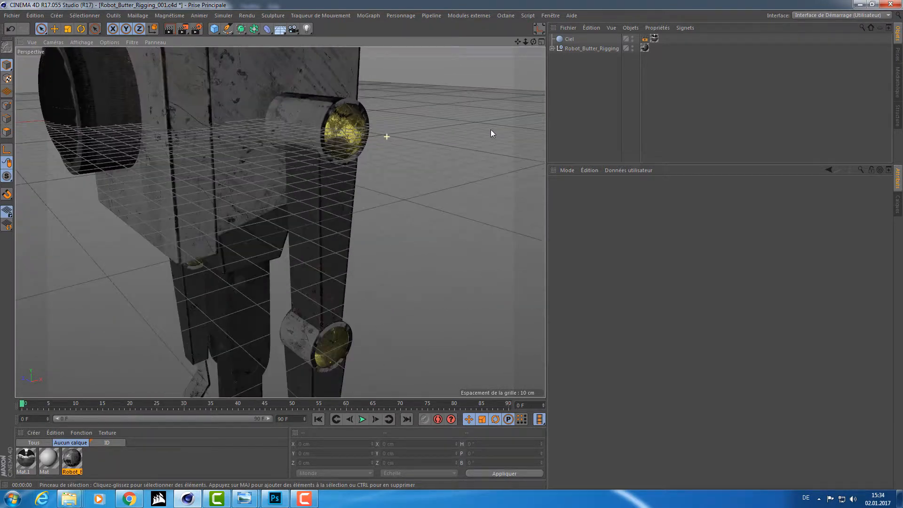
{"action": "left_click_drag", "start_coordinate": [336, 115], "coordinate": [331, 131], "text": "alt"}
{"action": "right_click_drag", "start_coordinate": [280, 224], "coordinate": [371, 133], "text": "alt"}
{"action": "left_click_drag", "start_coordinate": [371, 134], "coordinate": [208, 184], "text": "alt"}
{"action": "left_click", "coordinate": [258, 146]}
{"action": "key", "text": "r"}
{"action": "left_click_drag", "start_coordinate": [207, 193], "coordinate": [100, 182], "text": "alt"}
{"action": "left_click_drag", "start_coordinate": [162, 180], "coordinate": [180, 212], "text": "alt"}
{"action": "key", "text": "ctrl+z"}
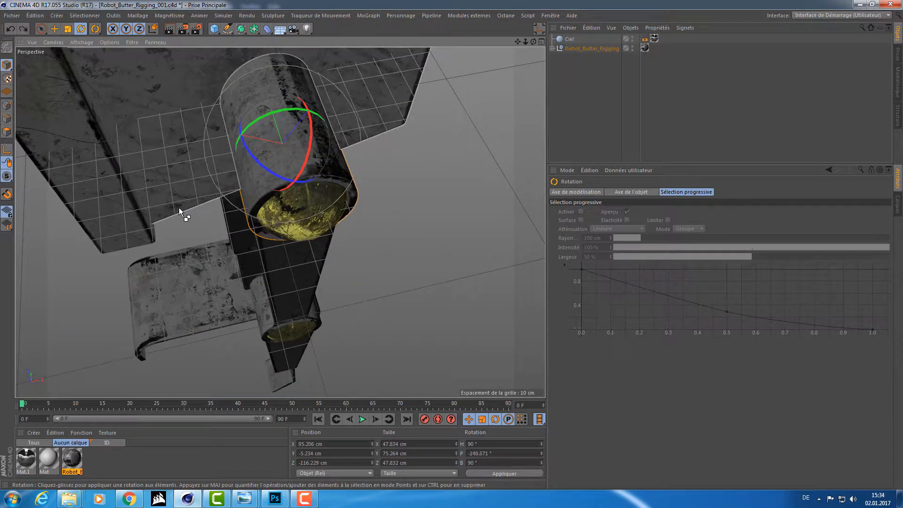
{"action": "key", "text": "ctrl+z"}
Step: Test another rotation of Epaule_G, check its axis directions with the Move tool, and undo the rotation
{"action": "left_click_drag", "start_coordinate": [249, 164], "coordinate": [326, 155], "text": "alt"}
{"action": "left_click", "coordinate": [199, 266]}
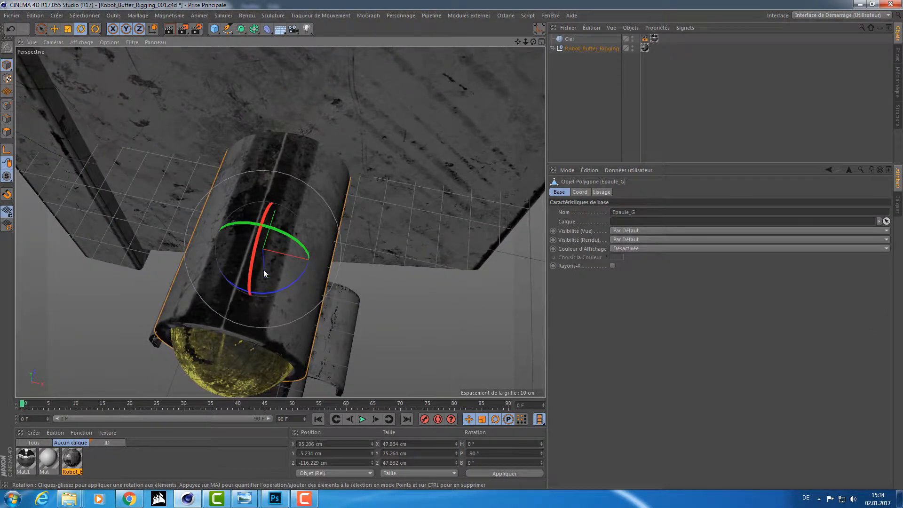
{"action": "left_click_drag", "start_coordinate": [263, 273], "coordinate": [361, 257], "text": "alt"}
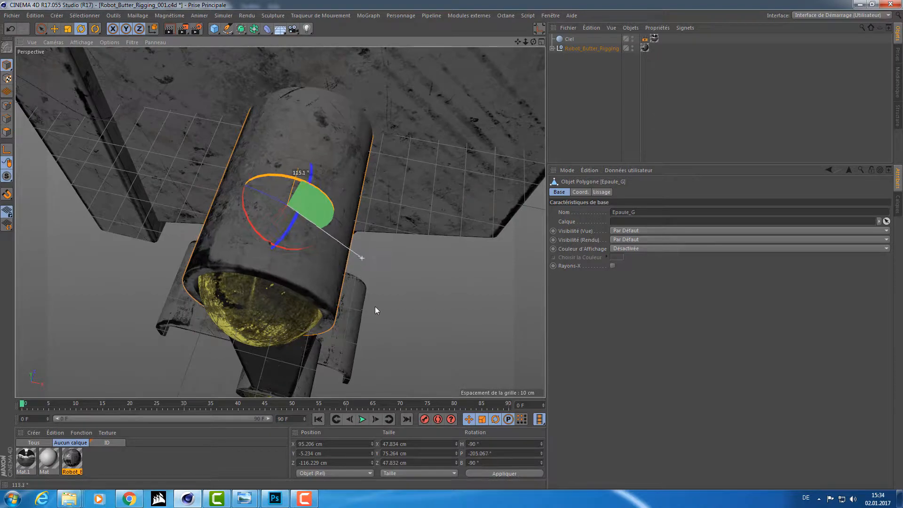
{"action": "left_click_drag", "start_coordinate": [375, 309], "coordinate": [264, 152]}
{"action": "key", "text": "e"}
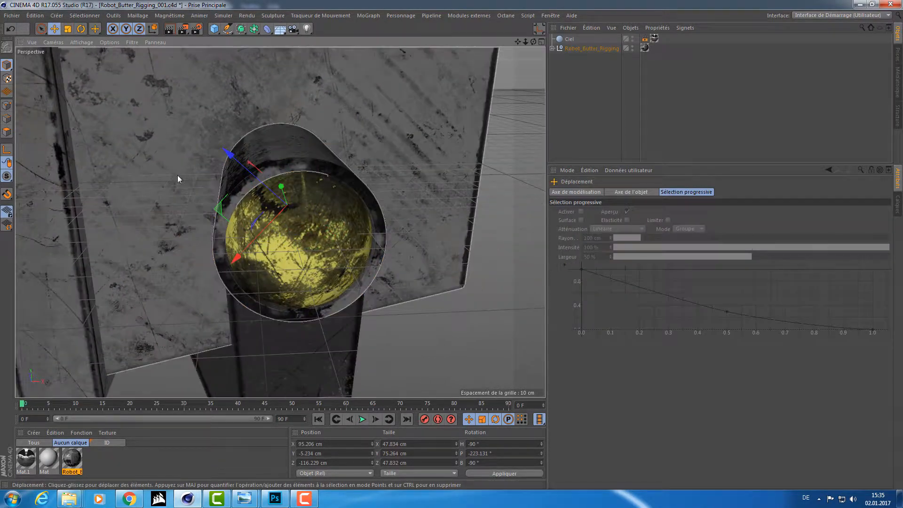
{"action": "mouse_move", "coordinate": [194, 173]}
{"action": "left_mouse_down", "text": "alt"}
{"action": "mouse_move", "coordinate": [162, 199]}
{"action": "mouse_move", "coordinate": [343, 153]}
{"action": "mouse_move", "coordinate": [178, 167]}
{"action": "left_mouse_up", "text": "alt"}
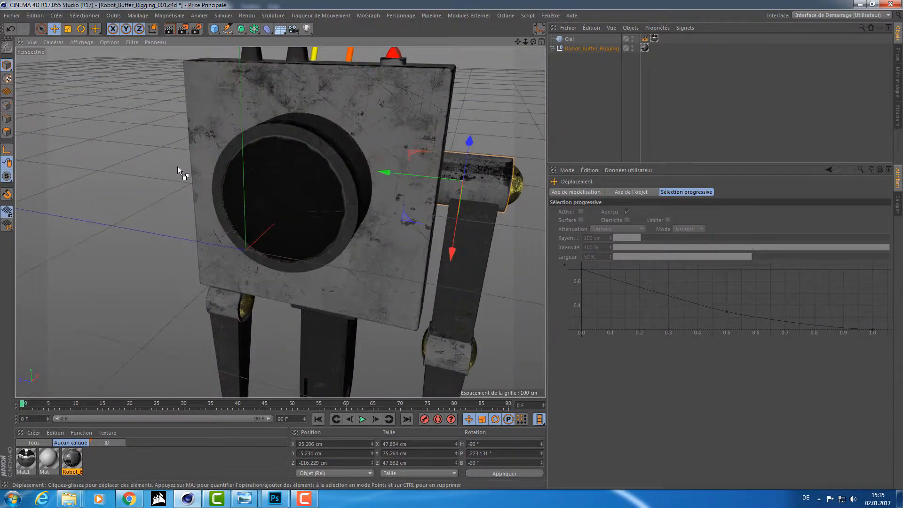
{"action": "key", "text": "ctrl+z"}
Step: Select both shoulders, Epaule_D and Epaule_G, and set their axes' P rotation to 0° with axis editing enabled only for this change
{"action": "left_click_drag", "start_coordinate": [281, 208], "coordinate": [329, 246], "text": "alt"}
{"action": "left_click", "coordinate": [264, 293], "text": "shift"}
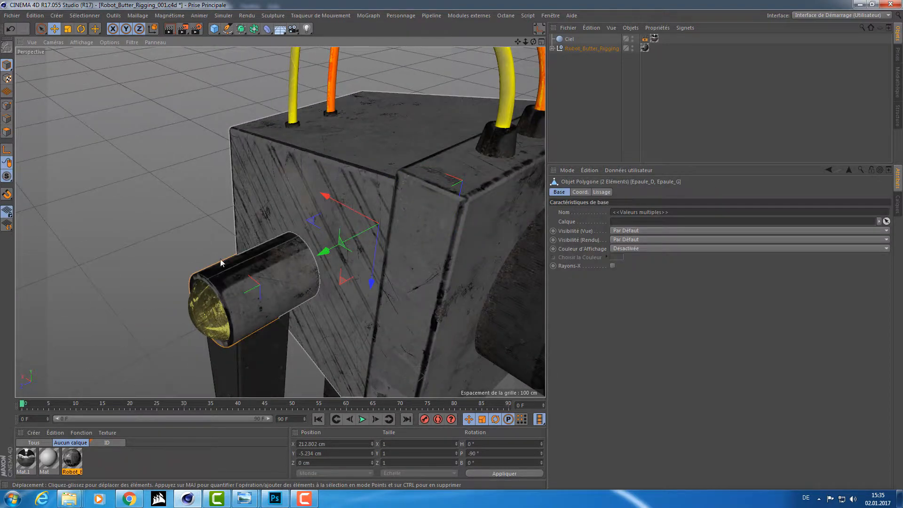
{"action": "left_click_drag", "start_coordinate": [220, 259], "coordinate": [325, 144], "text": "alt"}
{"action": "key", "text": "r"}
{"action": "key", "text": "e"}
{"action": "left_click", "coordinate": [10, 148]}
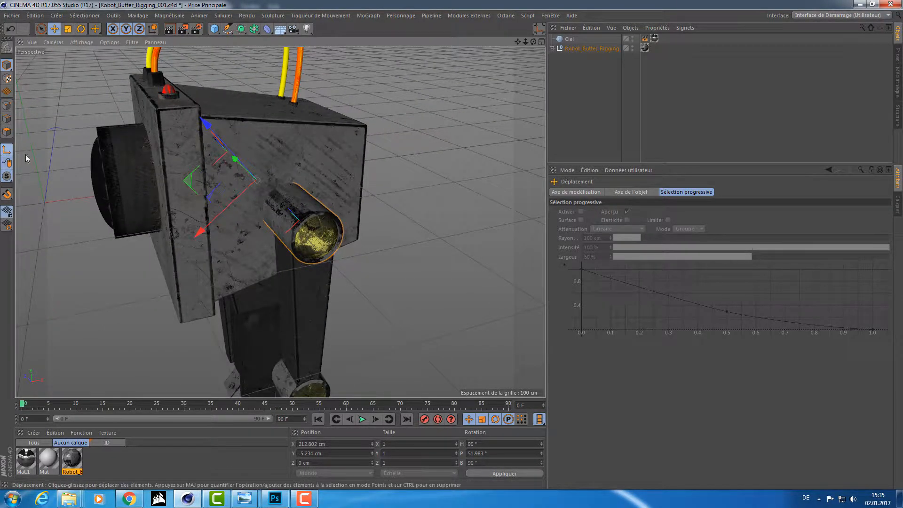
{"action": "left_click", "coordinate": [472, 443]}
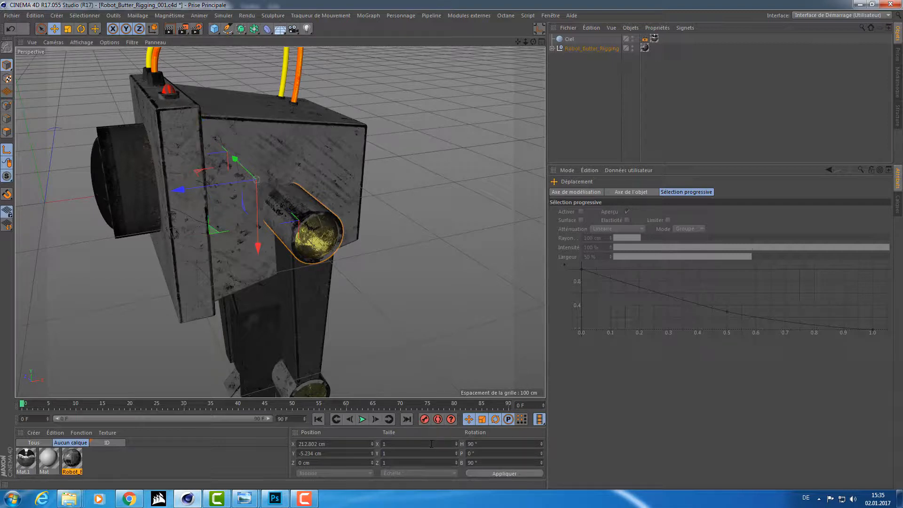
{"action": "left_click", "coordinate": [6, 150]}
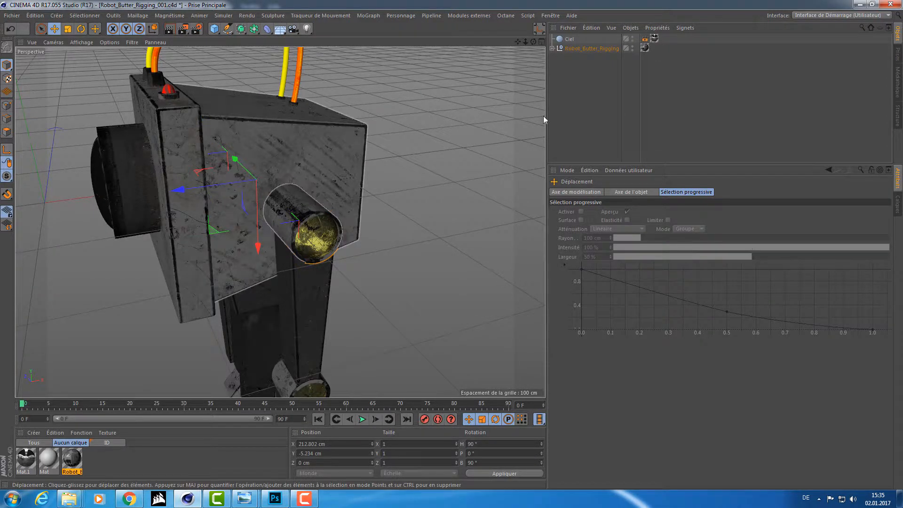
Step: Try rotating the disc inside the robot's round eye and undo the rotation
{"action": "left_click_drag", "start_coordinate": [203, 278], "coordinate": [357, 220], "text": "alt"}
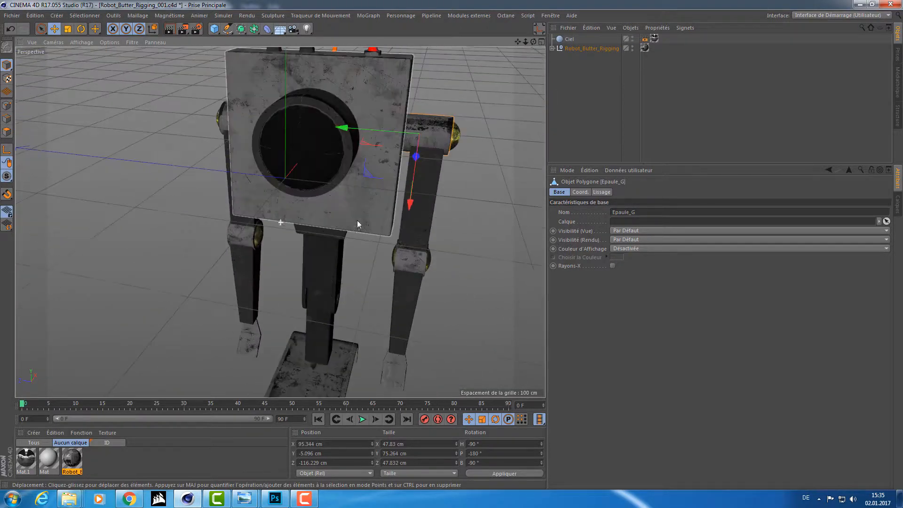
{"action": "left_click", "coordinate": [305, 126]}
{"action": "scroll", "coordinate": [338, 146], "scroll_direction": "up", "scroll_amount": 4}
{"action": "key", "text": "r"}
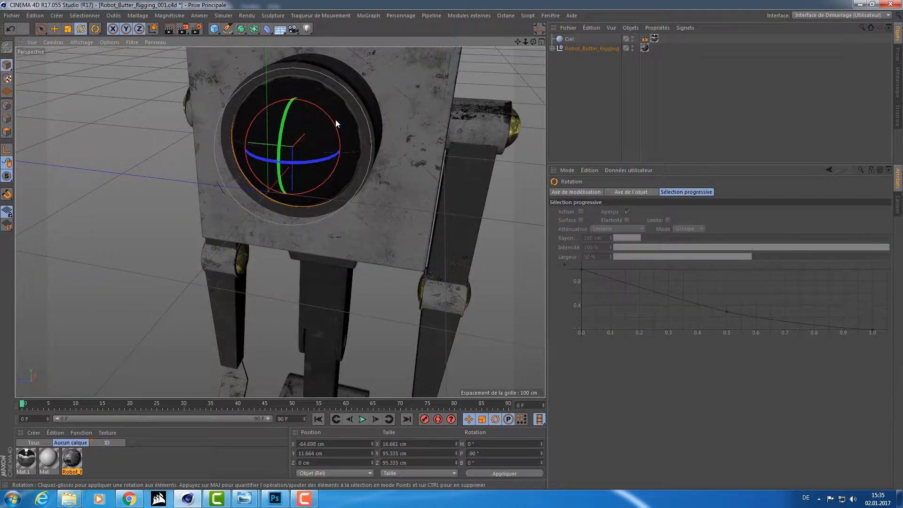
{"action": "left_click_drag", "start_coordinate": [335, 124], "coordinate": [370, 175]}
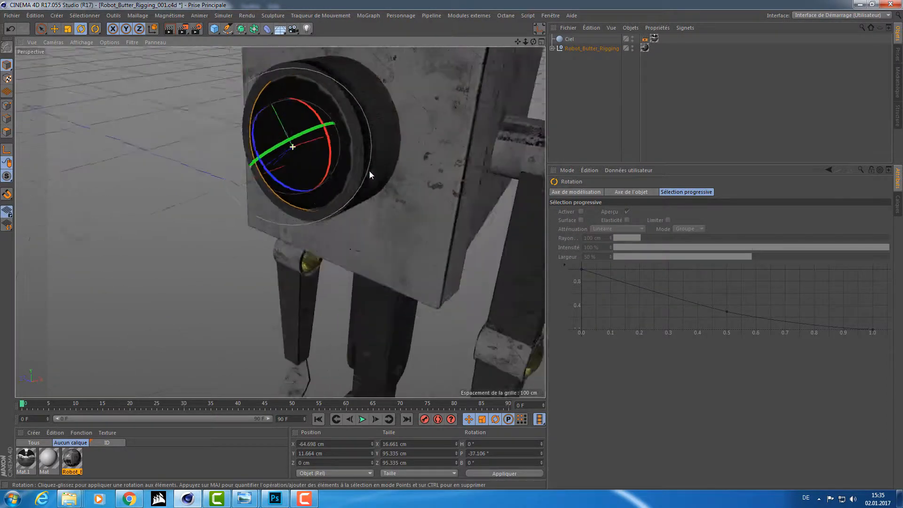
{"action": "key", "text": "ctrl+z"}
Step: Deselect all objects and save the Robot_Butter_Rigging_001 scene
{"action": "left_click", "coordinate": [135, 229]}
{"action": "scroll", "coordinate": [264, 150], "scroll_direction": "down", "scroll_amount": 4}
{"action": "left_click_drag", "start_coordinate": [263, 150], "coordinate": [317, 203], "text": "alt"}
{"action": "key", "text": "ctrl+s"}
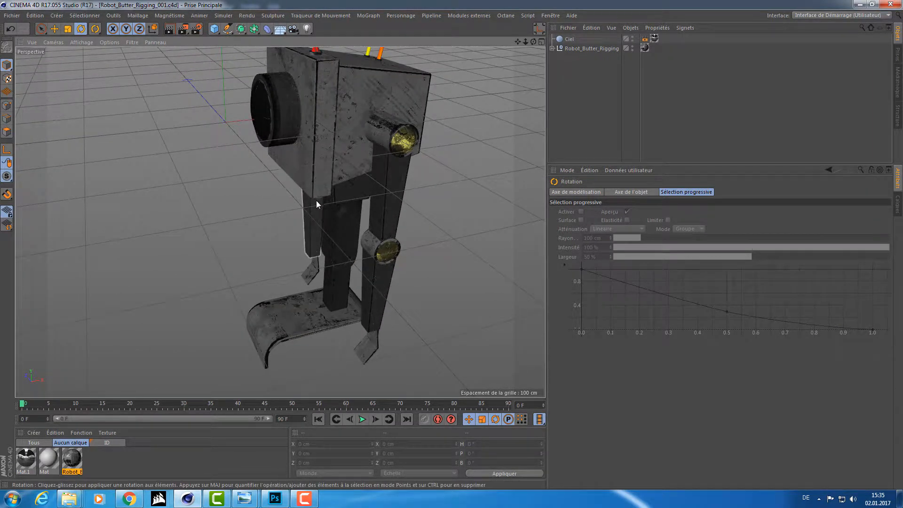
{"action": "middle_click_drag", "start_coordinate": [316, 200], "coordinate": [335, 117], "text": "alt"}
{"action": "left_click_drag", "start_coordinate": [335, 117], "coordinate": [417, 233], "text": "alt"}
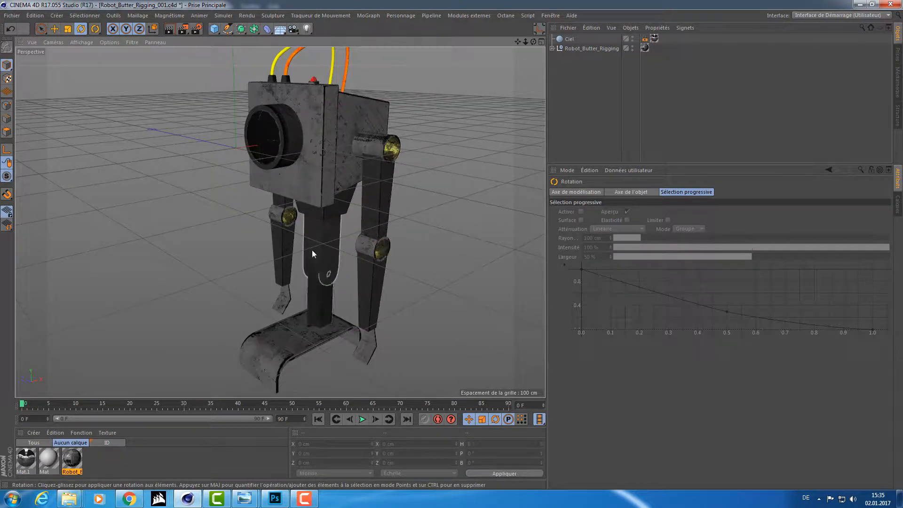
{"action": "left_click_drag", "start_coordinate": [312, 250], "coordinate": [313, 165], "text": "alt"}
{"action": "left_click_drag", "start_coordinate": [304, 277], "coordinate": [325, 348], "text": "alt"}
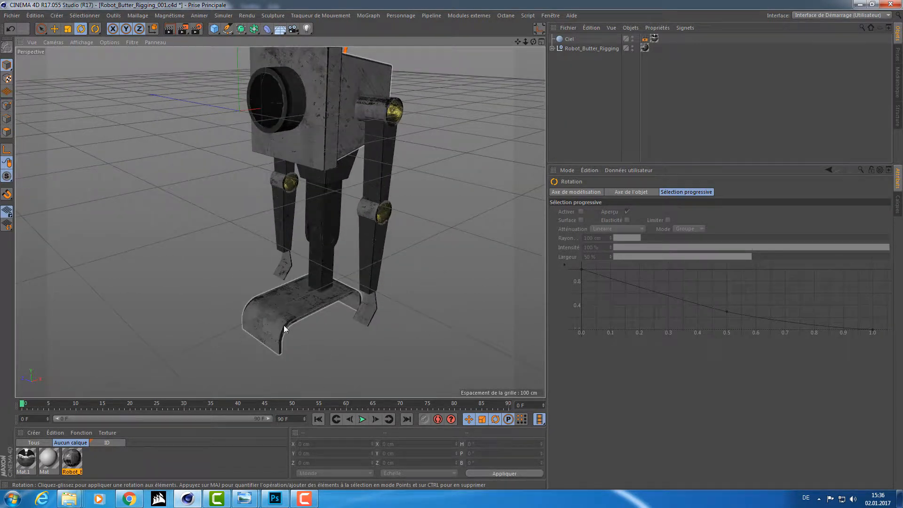
Step: Try moving the whole Robot_Butter_Rigging object along X to about 173 cm and undo the move
{"action": "middle_click_drag", "start_coordinate": [248, 313], "coordinate": [268, 273], "text": "alt"}
{"action": "right_click_drag", "start_coordinate": [269, 273], "coordinate": [241, 276], "text": "alt"}
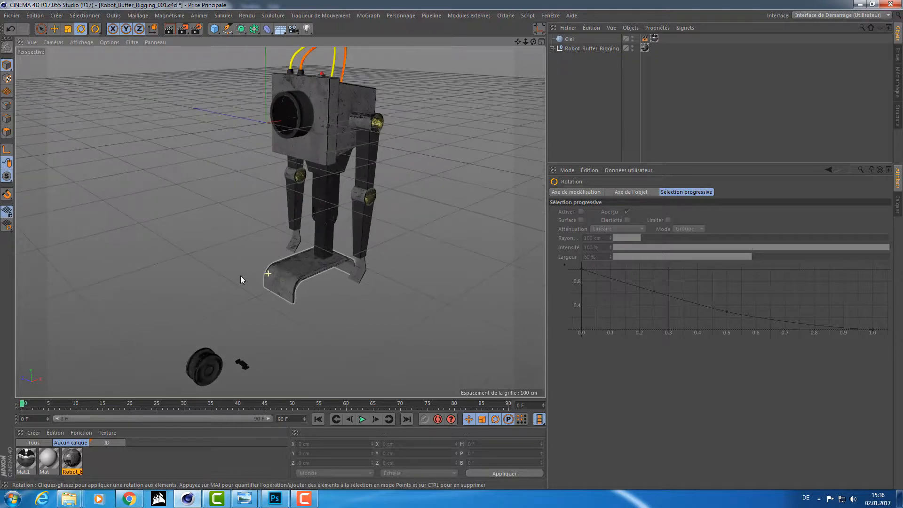
{"action": "left_click", "coordinate": [345, 239]}
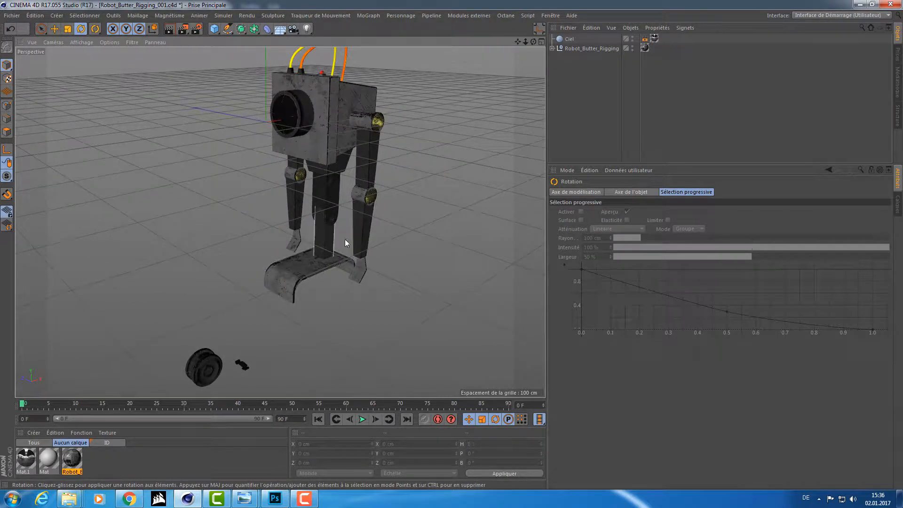
{"action": "left_click", "coordinate": [552, 77]}
{"action": "left_click", "coordinate": [580, 48]}
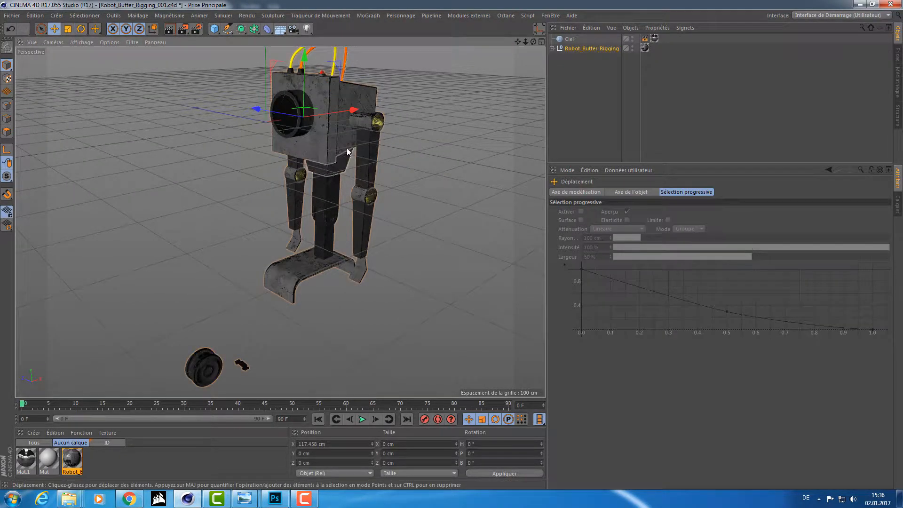
{"action": "key", "text": "e"}
{"action": "left_click_drag", "start_coordinate": [341, 115], "coordinate": [368, 128]}
{"action": "key", "text": "r"}
{"action": "key", "text": "ctrl+z"}
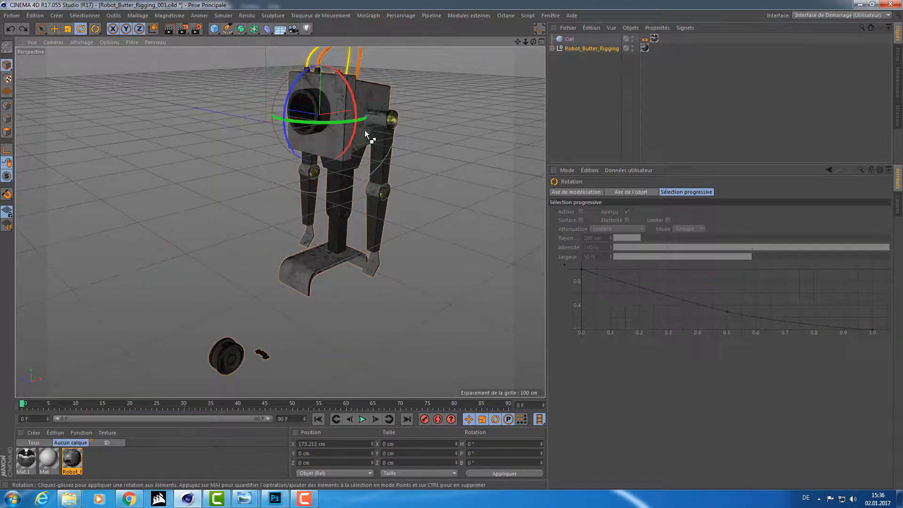
{"action": "key", "text": "e"}
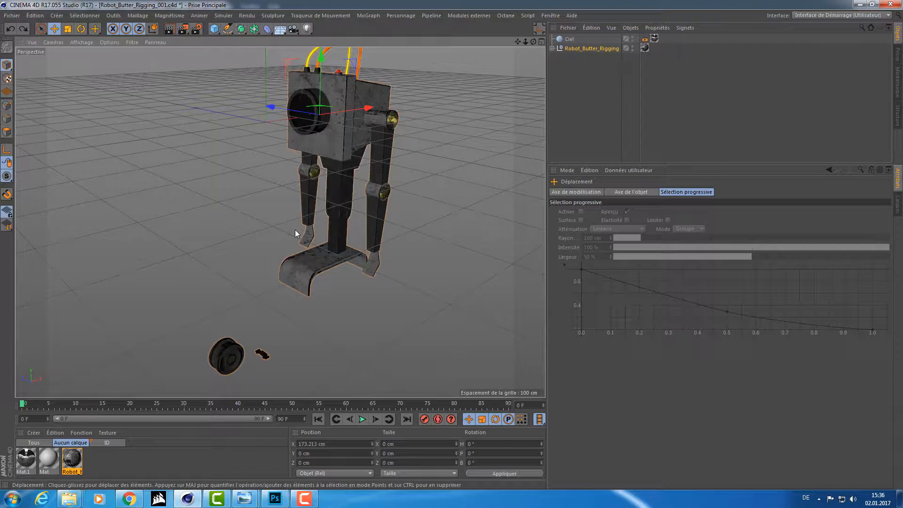
{"action": "key", "text": "ctrl+z"}
{"action": "key", "text": "ctrl+z"}
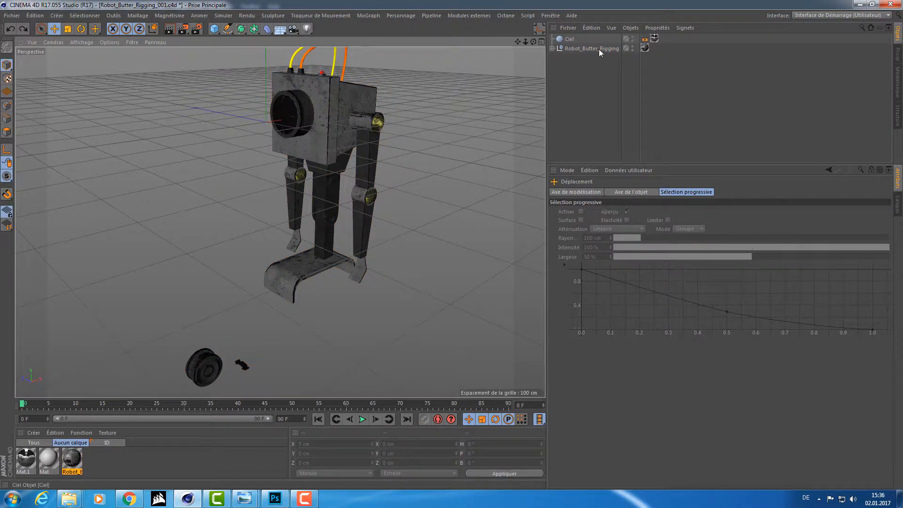
Step: Save the scene, hide the Robot_Butter_Rigging object in both viewport and render, and deselect it
{"action": "left_click", "coordinate": [592, 49]}
{"action": "scroll", "coordinate": [416, 85], "scroll_direction": "up", "scroll_amount": 6}
{"action": "left_click_drag", "start_coordinate": [391, 102], "coordinate": [369, 75], "text": "alt"}
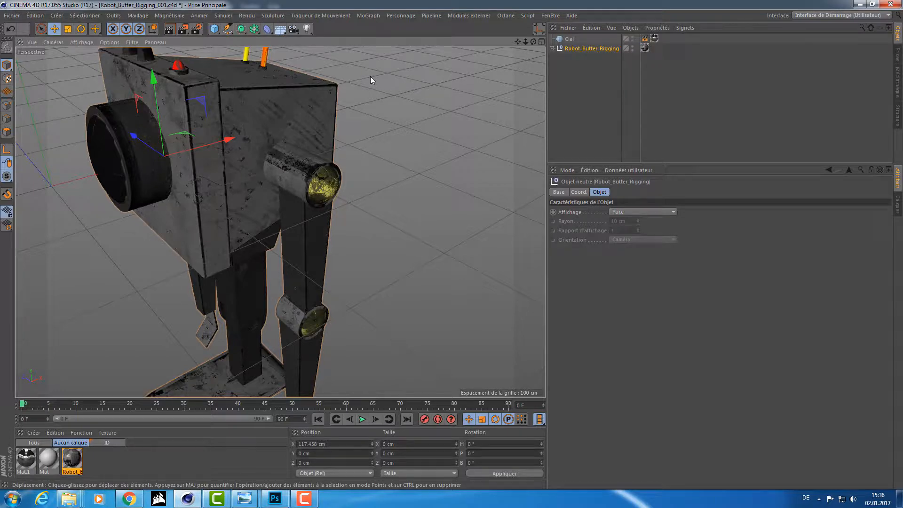
{"action": "middle_click_drag", "start_coordinate": [332, 192], "coordinate": [416, 158], "text": "alt"}
{"action": "left_click_drag", "start_coordinate": [416, 158], "coordinate": [365, 141], "text": "alt"}
{"action": "key", "text": "ctrl+s"}
{"action": "double_click", "coordinate": [632, 48]}
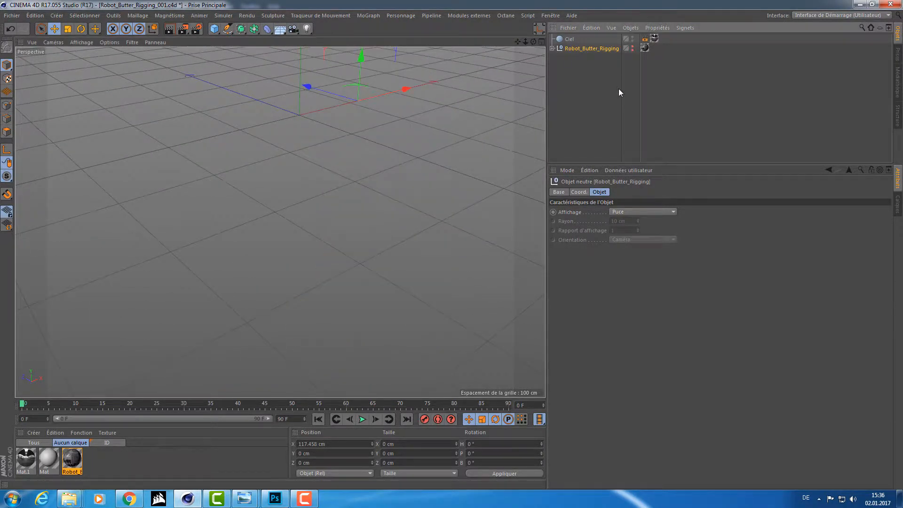
{"action": "left_click", "coordinate": [619, 89]}
Step: Add a 200 cm cube at the origin and change the viewport's shading mode
{"action": "left_click_drag", "start_coordinate": [214, 29], "coordinate": [317, 43]}
{"action": "scroll", "coordinate": [411, 137], "scroll_direction": "down", "scroll_amount": 3}
{"action": "middle_click_drag", "start_coordinate": [357, 164], "coordinate": [385, 211], "text": "alt"}
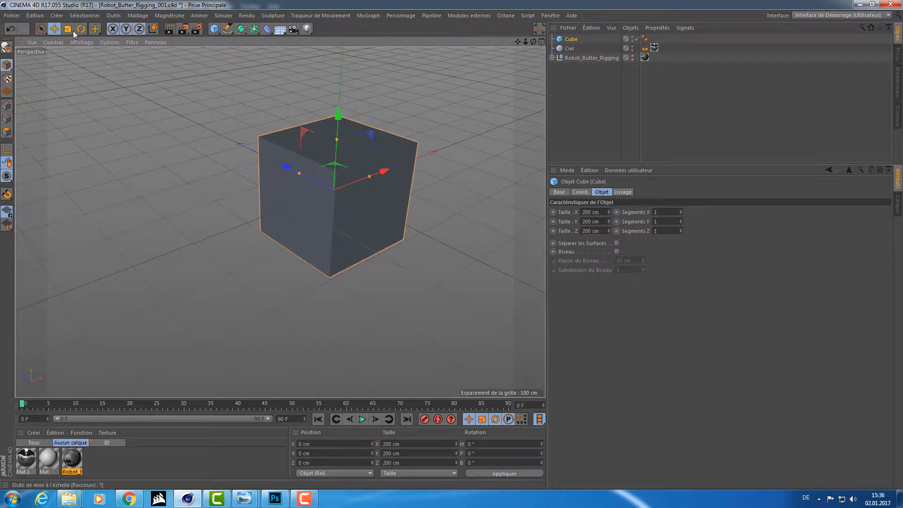
{"action": "left_click", "coordinate": [81, 42]}
{"action": "left_click", "coordinate": [84, 67]}
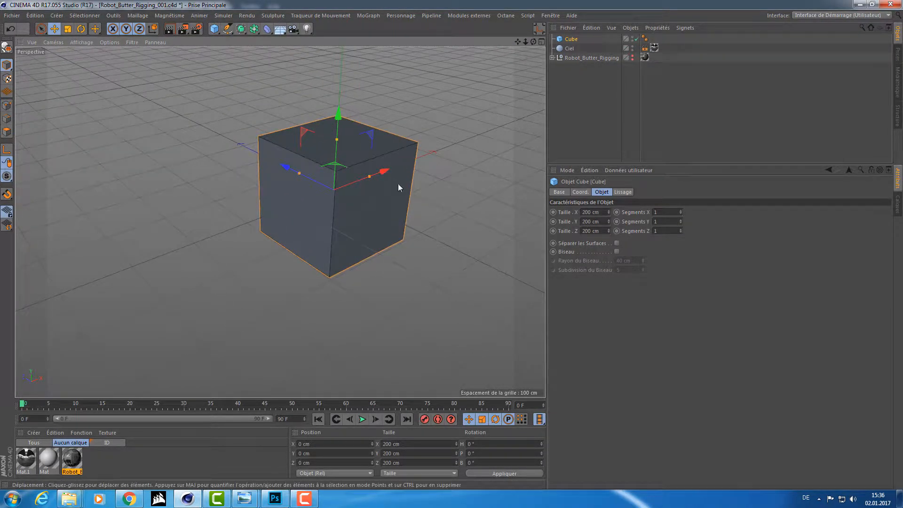
Step: Resize the cube into an upright bar of about 68 × 351 × 54 cm and raise it to about Y 339 cm
{"action": "left_click_drag", "start_coordinate": [370, 176], "coordinate": [323, 187]}
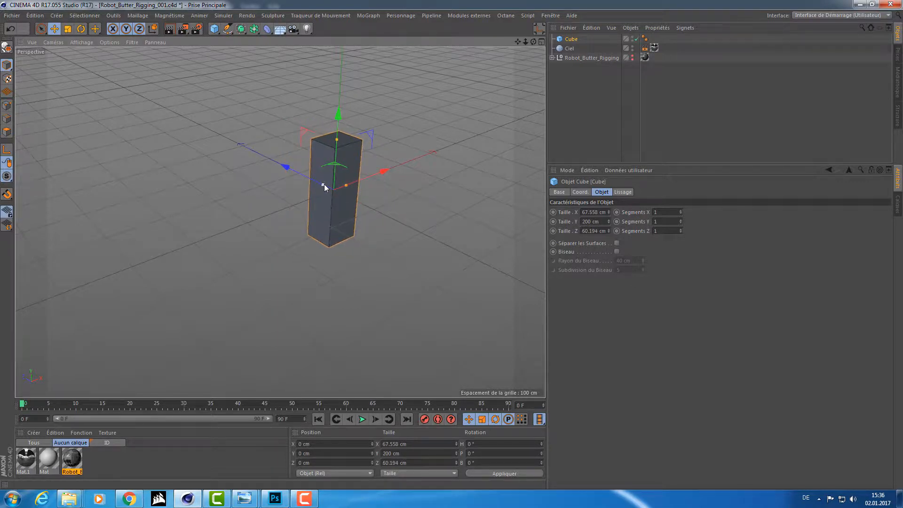
{"action": "left_click_drag", "start_coordinate": [338, 113], "coordinate": [348, 2]}
{"action": "middle_click_drag", "start_coordinate": [407, 185], "coordinate": [414, 293], "text": "alt"}
{"action": "left_click_drag", "start_coordinate": [414, 293], "coordinate": [343, 247], "text": "alt"}
{"action": "scroll", "coordinate": [343, 247], "scroll_direction": "down", "scroll_amount": 5}
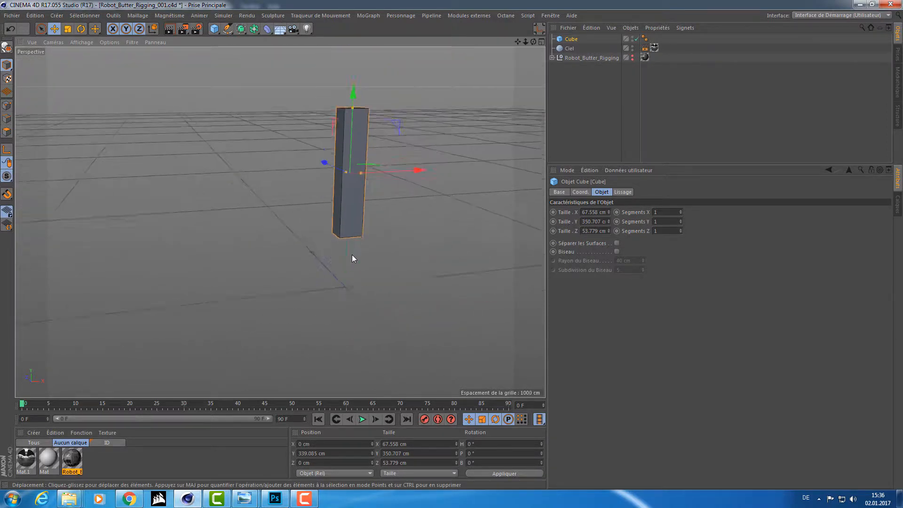
Step: Duplicate the upright bar, place the copy below it and tilt it about 43° in B like a bent forearm
{"action": "middle_click_drag", "start_coordinate": [352, 254], "coordinate": [368, 203], "text": "alt"}
{"action": "key", "text": "ctrl+c"}
{"action": "key", "text": "ctrl+v"}
{"action": "left_click_drag", "start_coordinate": [403, 71], "coordinate": [371, 201]}
{"action": "key", "text": "r"}
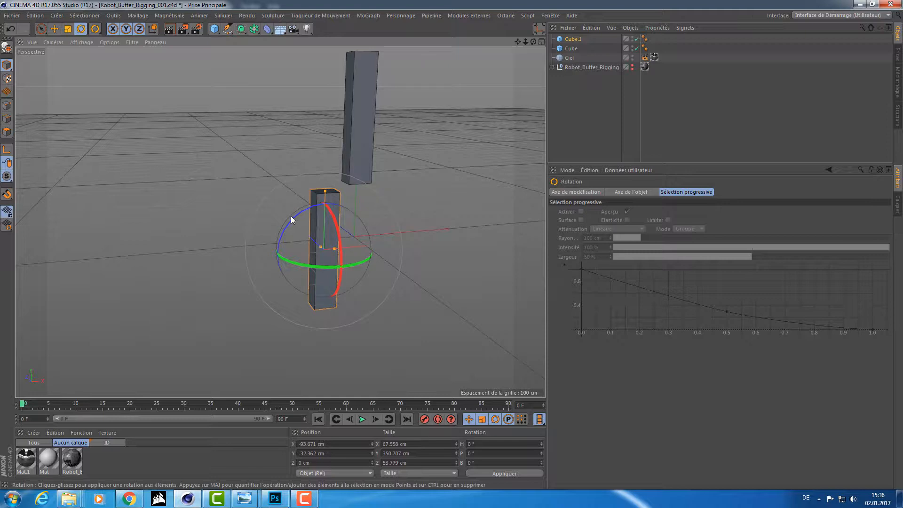
{"action": "left_click_drag", "start_coordinate": [293, 219], "coordinate": [371, 230]}
{"action": "key", "text": "e"}
{"action": "left_click_drag", "start_coordinate": [266, 260], "coordinate": [283, 247], "text": "alt"}
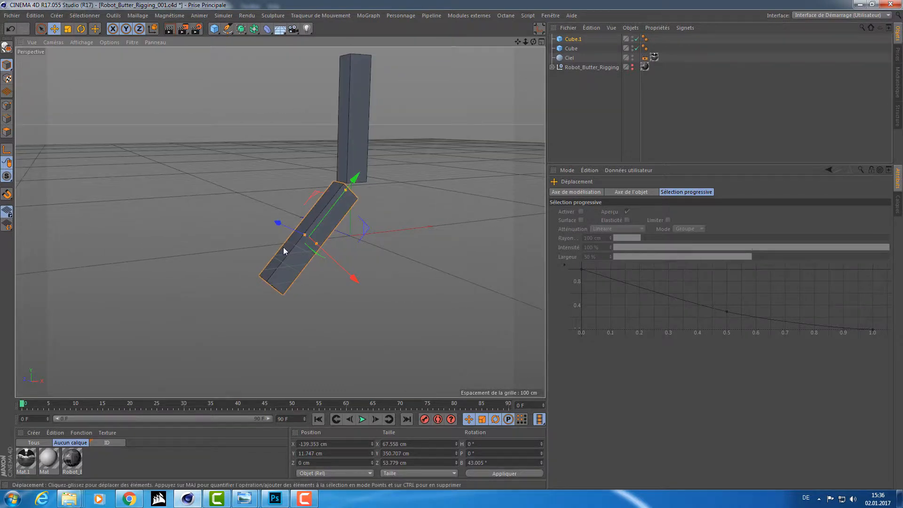
Step: Duplicate the tilted bar, shorten the copy to about 82.5 cm in Y and place it at the forearm's lower end
{"action": "middle_click_drag", "start_coordinate": [283, 247], "coordinate": [343, 195], "text": "alt"}
{"action": "key", "text": "ctrl+c"}
{"action": "key", "text": "ctrl+v"}
{"action": "left_click_drag", "start_coordinate": [377, 211], "coordinate": [326, 251], "text": "alt"}
{"action": "key", "text": "r"}
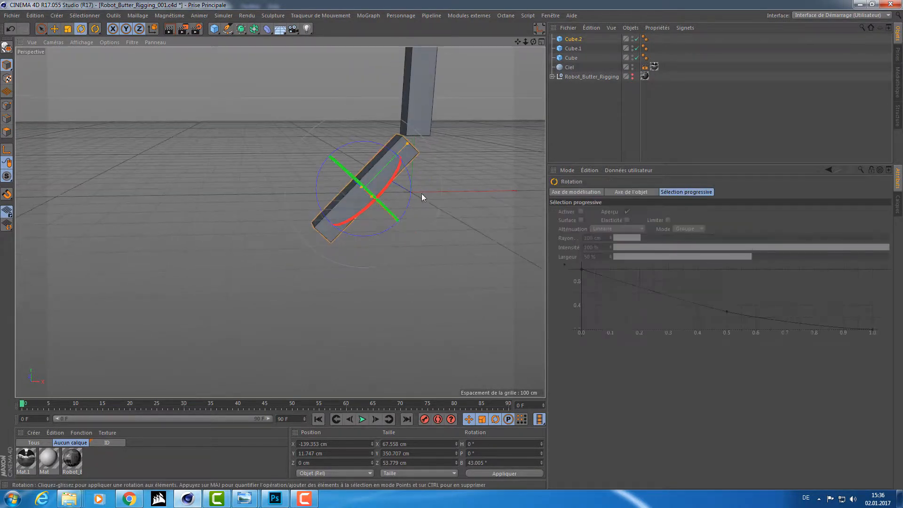
{"action": "left_click_drag", "start_coordinate": [407, 143], "coordinate": [364, 232]}
{"action": "key", "text": "e"}
Step: Rotate the short block to about 80° in B and position it at about X -329 cm, Y -143 cm
{"action": "key", "text": "r"}
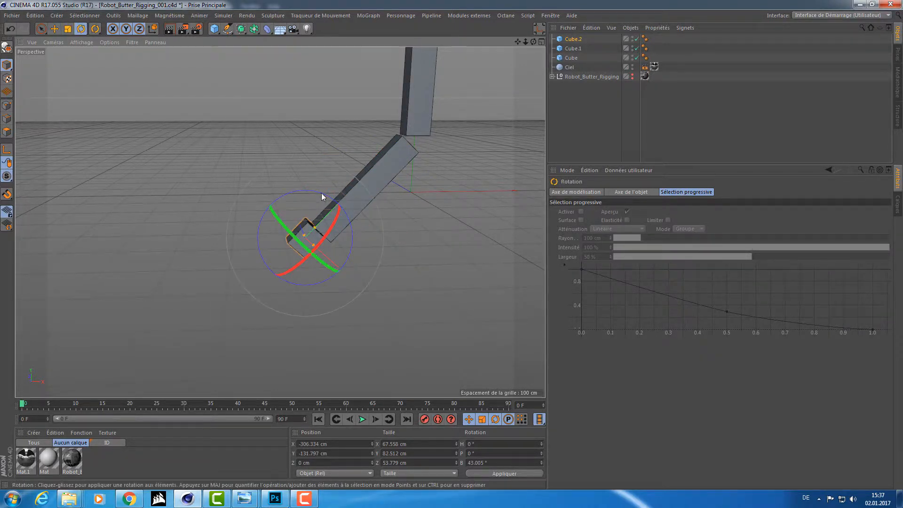
{"action": "left_click_drag", "start_coordinate": [322, 193], "coordinate": [354, 203]}
{"action": "key", "text": "e"}
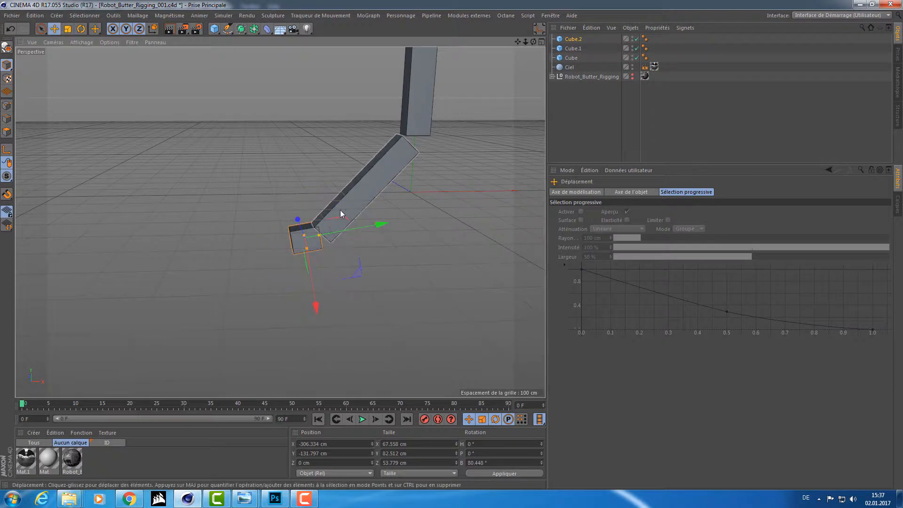
{"action": "left_click_drag", "start_coordinate": [356, 271], "coordinate": [417, 171]}
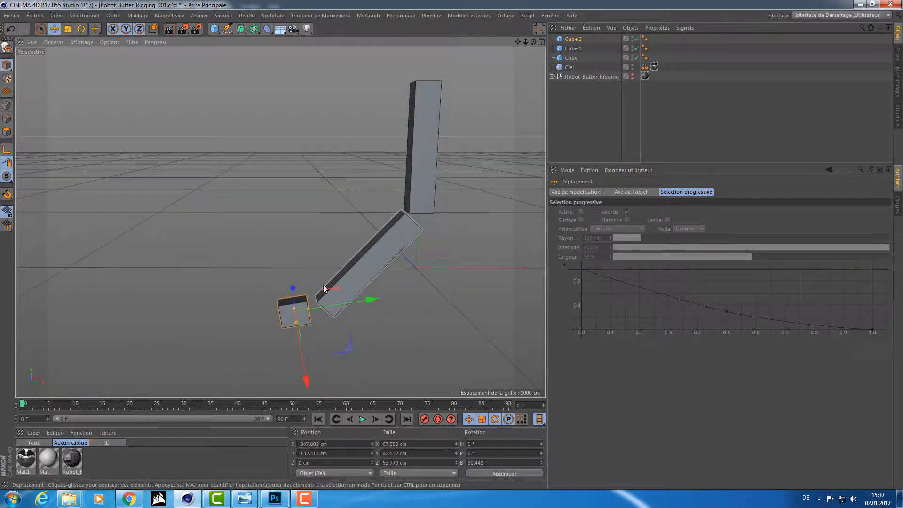
{"action": "left_click_drag", "start_coordinate": [343, 339], "coordinate": [346, 340]}
Step: Switch to the front view and rename the upright bar as bras
{"action": "mouse_move", "coordinate": [407, 297]}
{"action": "left_mouse_down", "text": "alt"}
{"action": "mouse_move", "coordinate": [375, 289]}
{"action": "mouse_move", "coordinate": [389, 360]}
{"action": "mouse_move", "coordinate": [395, 306]}
{"action": "left_mouse_up", "text": "alt"}
{"action": "middle_click", "coordinate": [395, 306]}
{"action": "middle_click", "coordinate": [373, 343]}
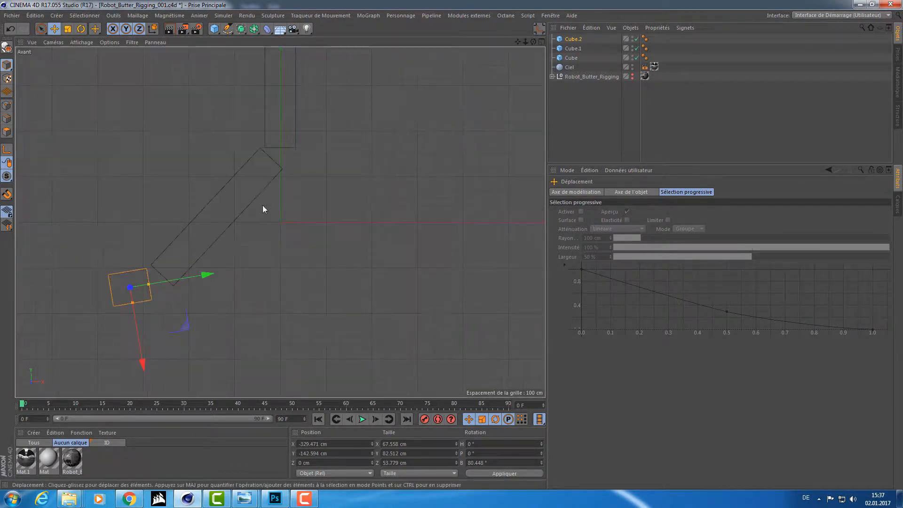
{"action": "scroll", "coordinate": [409, 209], "scroll_direction": "down", "scroll_amount": 3}
{"action": "left_click", "coordinate": [416, 207]}
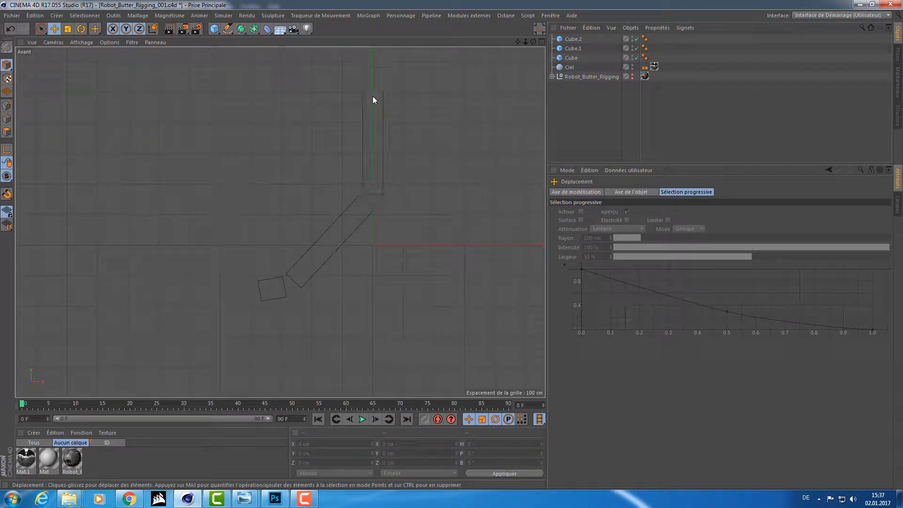
{"action": "left_click", "coordinate": [566, 57]}
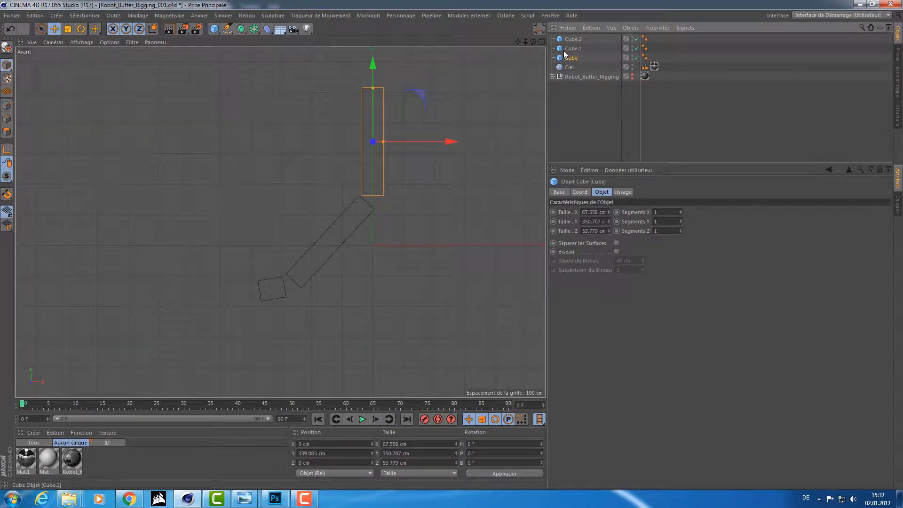
{"action": "double_click", "coordinate": [568, 59]}
{"action": "type", "text": "b"}
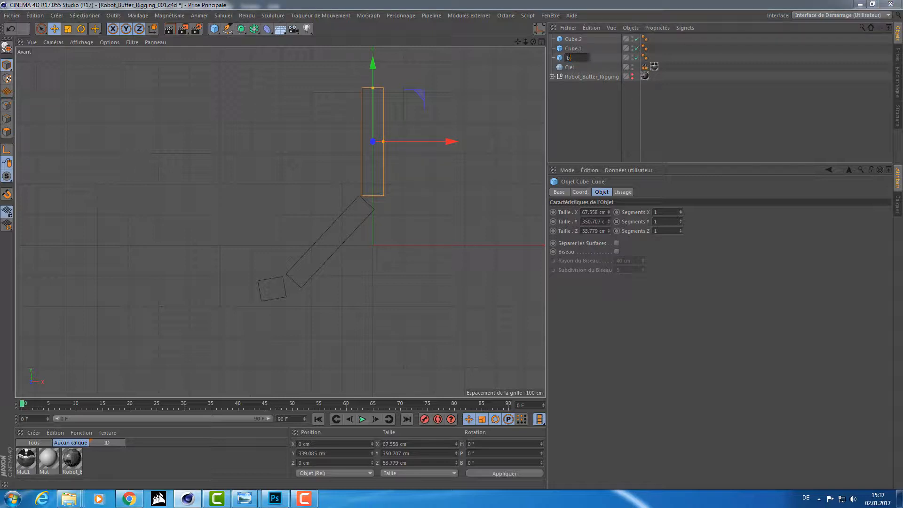
{"action": "type", "text": "ras"}
{"action": "key", "text": "Return"}
Step: Rename the tilted bar as Avant bras and the short block as Main
{"action": "double_click", "coordinate": [573, 48]}
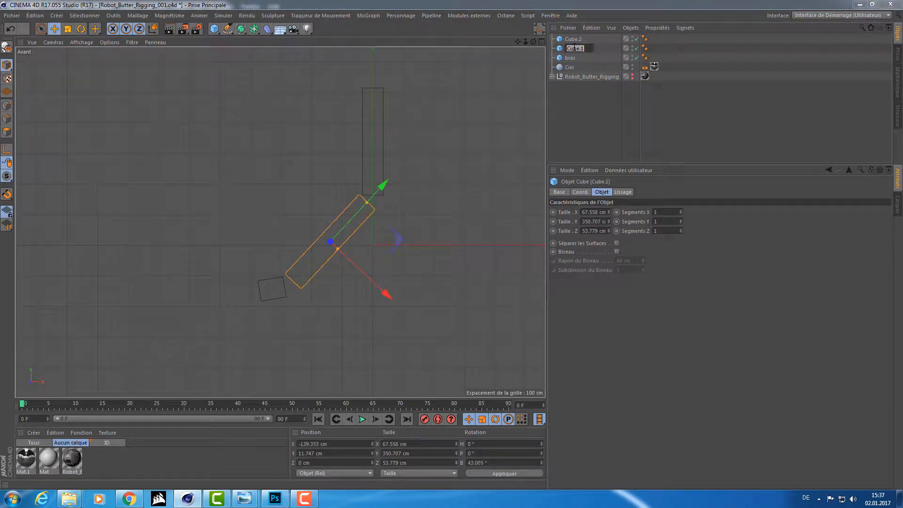
{"action": "type", "text": "Avant bras"}
{"action": "key", "text": "Return"}
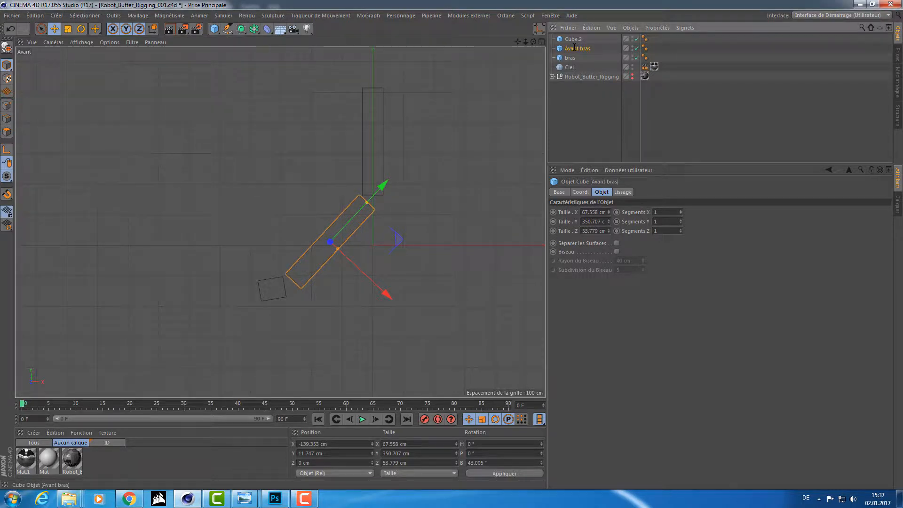
{"action": "key", "text": "Up"}
{"action": "key", "text": "Return"}
{"action": "type", "text": "Main"}
{"action": "key", "text": "Return"}
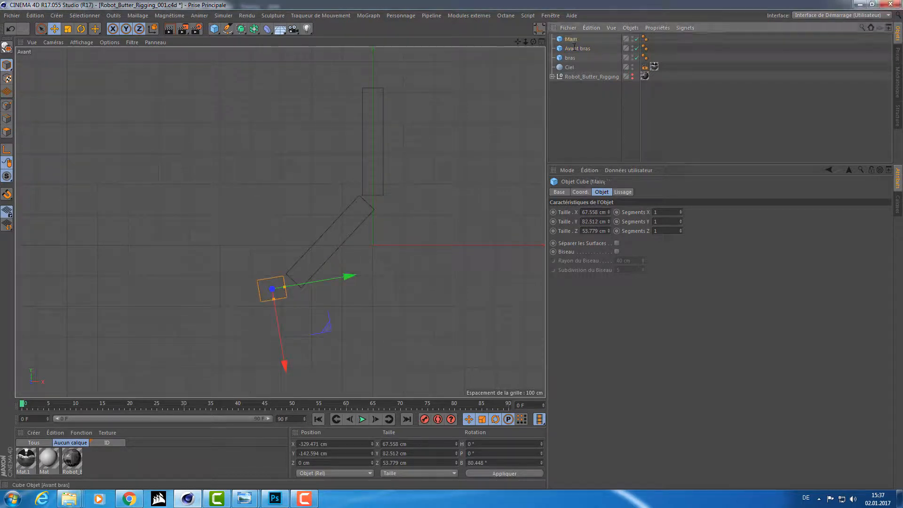
Step: Reorder the arm objects and nest Main under Avant bras and Avant bras under bras
{"action": "left_click_drag", "start_coordinate": [581, 48], "coordinate": [573, 40]}
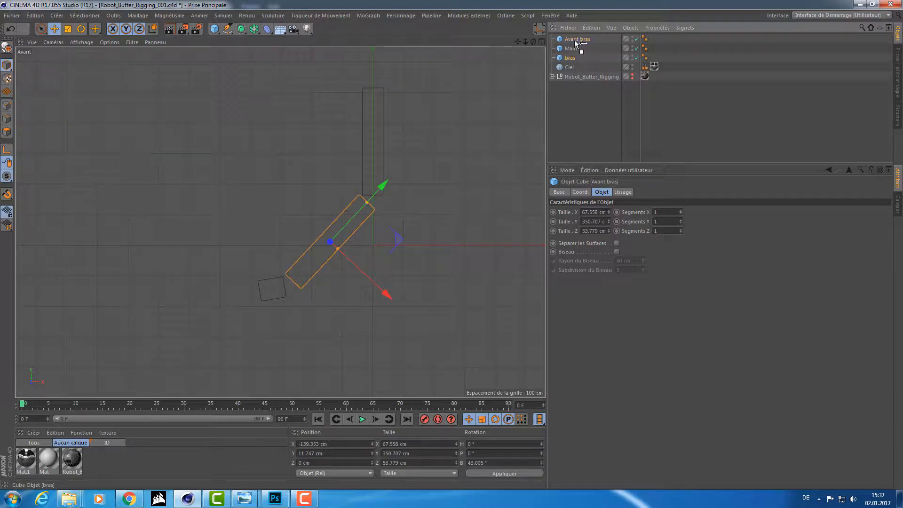
{"action": "left_click", "coordinate": [571, 58]}
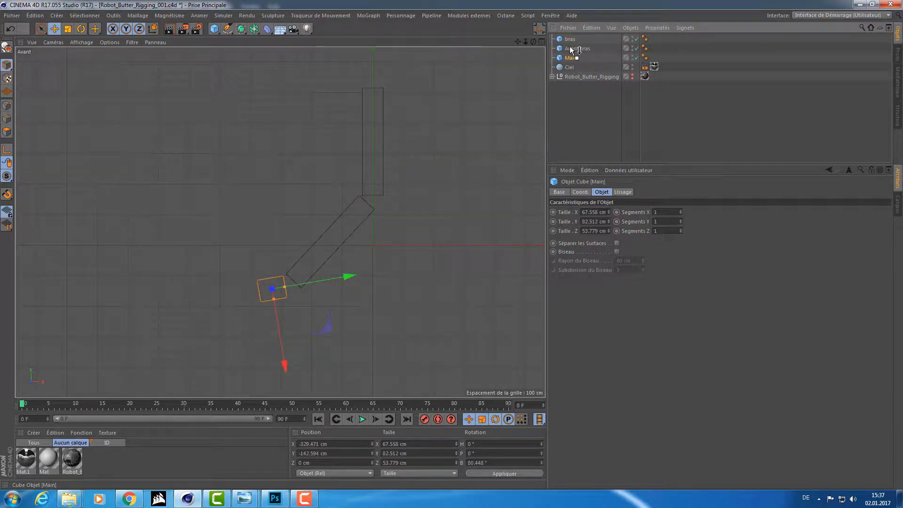
{"action": "left_click_drag", "start_coordinate": [573, 49], "coordinate": [573, 43]}
{"action": "left_click", "coordinate": [570, 39]}
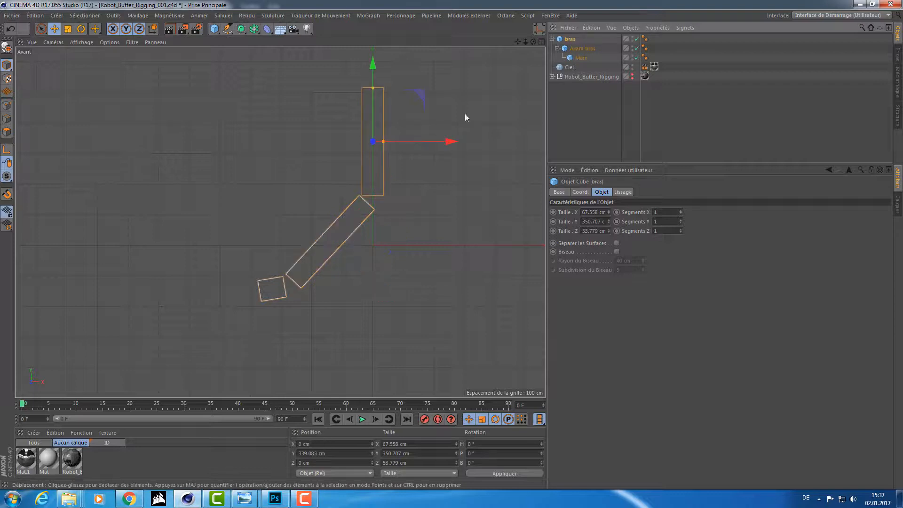
Step: Convert bras, Avant bras and Main into editable polygon objects
{"action": "key", "text": "e"}
{"action": "key", "text": "c"}
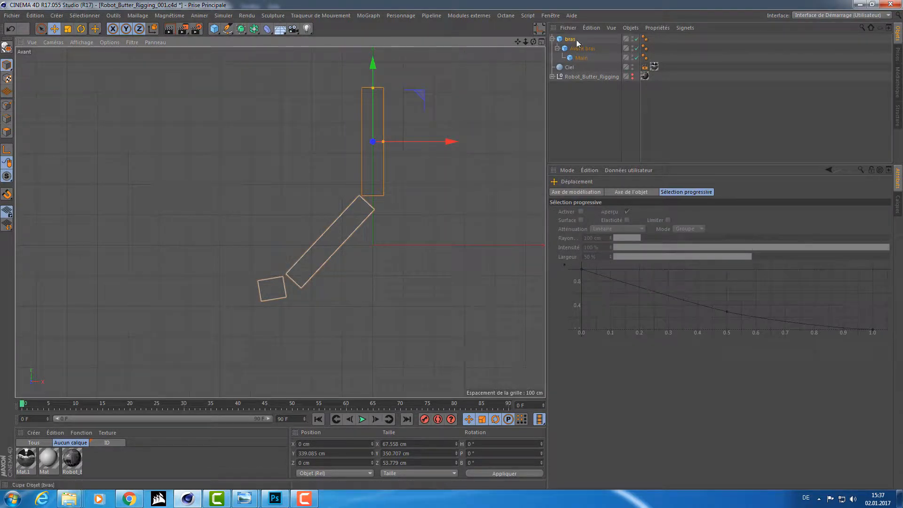
{"action": "left_click", "coordinate": [552, 39]}
{"action": "left_click", "coordinate": [557, 49]}
{"action": "left_click", "coordinate": [575, 57]}
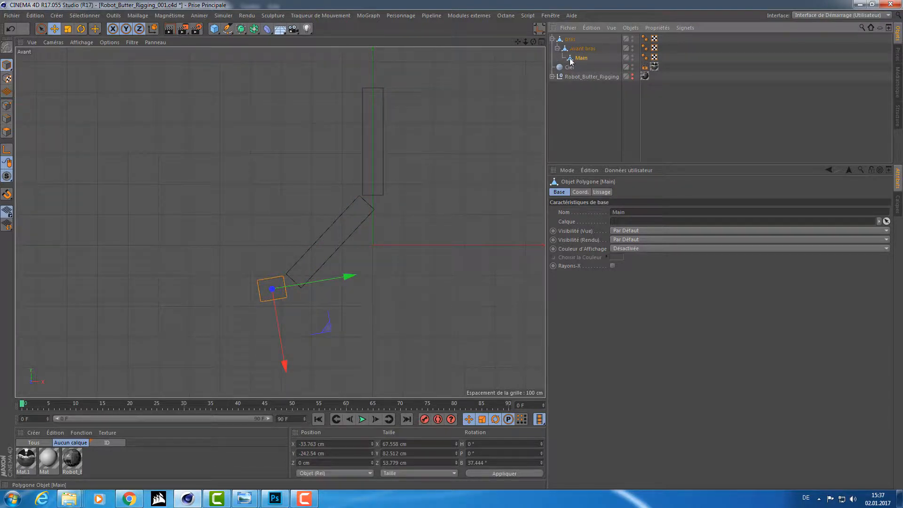
Step: With axis editing enabled, move the axis of Avant bras to its elbow end and the axis of bras to its upper end
{"action": "left_click", "coordinate": [582, 50]}
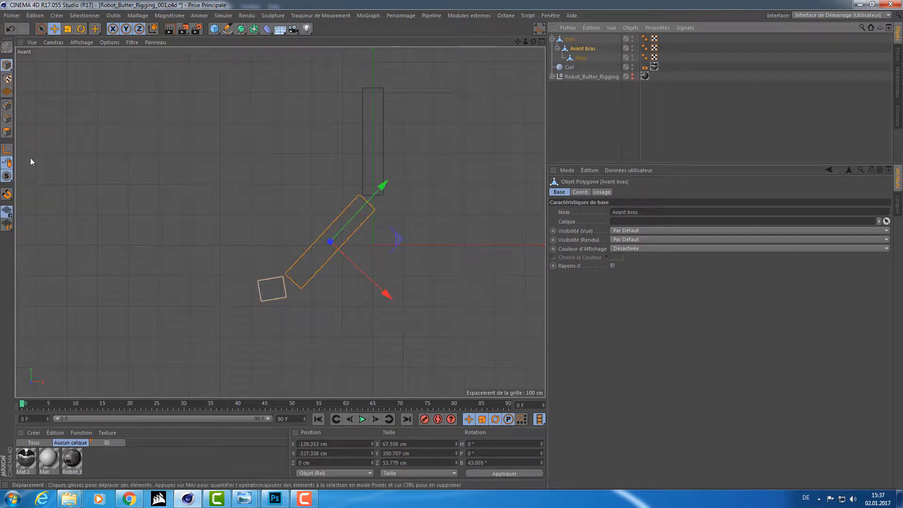
{"action": "left_click", "coordinate": [6, 149]}
{"action": "left_click_drag", "start_coordinate": [379, 185], "coordinate": [415, 181]}
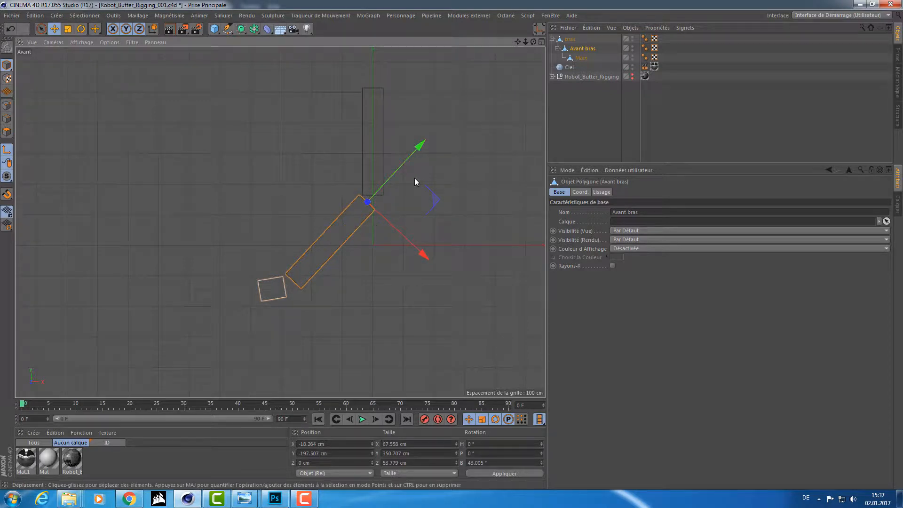
{"action": "left_click", "coordinate": [570, 39]}
{"action": "left_click_drag", "start_coordinate": [374, 108], "coordinate": [523, 77]}
Step: Test the joint chain by rotating bras about 28° in B, folding Avant bras upward and turning Main
{"action": "key", "text": "r"}
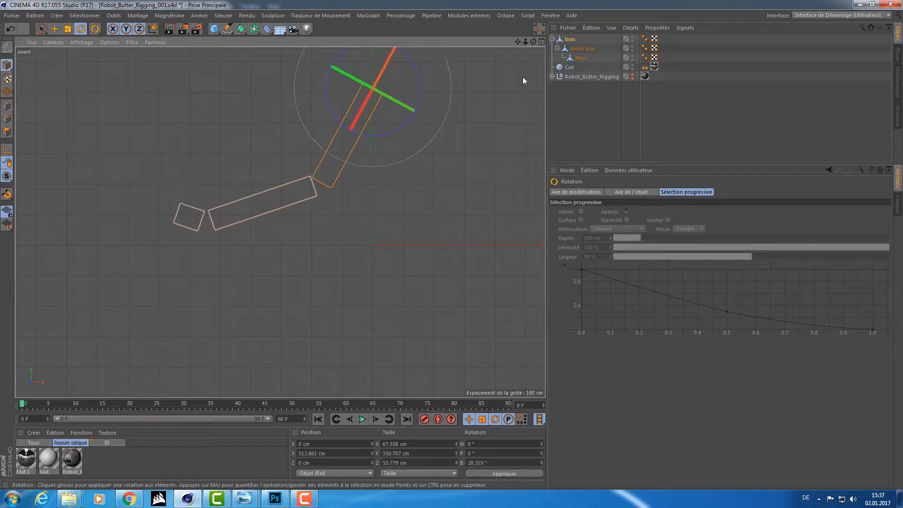
{"action": "left_click", "coordinate": [582, 48]}
{"action": "left_click_drag", "start_coordinate": [345, 150], "coordinate": [357, 235]}
{"action": "left_click", "coordinate": [581, 58]}
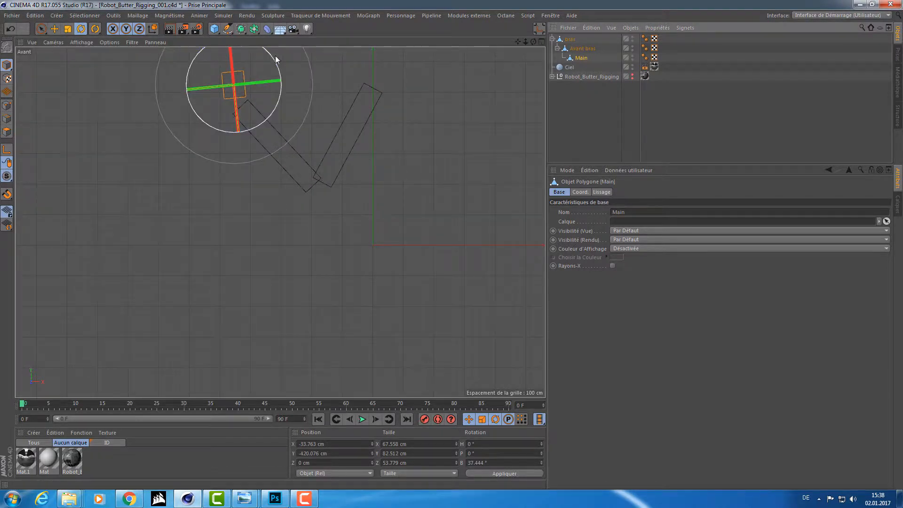
{"action": "mouse_move", "coordinate": [277, 54]}
{"action": "left_mouse_down"}
{"action": "mouse_move", "coordinate": [280, 80]}
{"action": "mouse_move", "coordinate": [261, 49]}
{"action": "mouse_move", "coordinate": [277, 77]}
{"action": "mouse_move", "coordinate": [270, 95]}
{"action": "mouse_move", "coordinate": [260, 50]}
{"action": "left_mouse_up"}
Step: Undo the test rotations and the axis shifts of the arm objects
{"action": "key", "text": "ctrl+z"}
{"action": "key", "text": "ctrl+z"}
{"action": "left_click", "coordinate": [283, 144]}
{"action": "key", "text": "ctrl+z"}
{"action": "key", "text": "ctrl+z"}
{"action": "key", "text": "ctrl+z"}
{"action": "key", "text": "ctrl+z"}
{"action": "key", "text": "ctrl+z"}
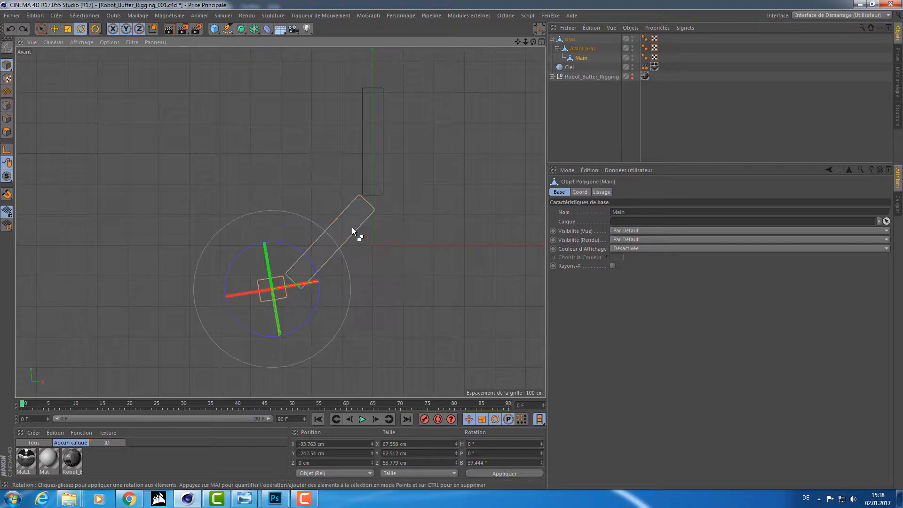
Step: In the perspective view, try moving Main away from the rest of the arm, and undo the moves
{"action": "key", "text": "e"}
{"action": "middle_click", "coordinate": [244, 198]}
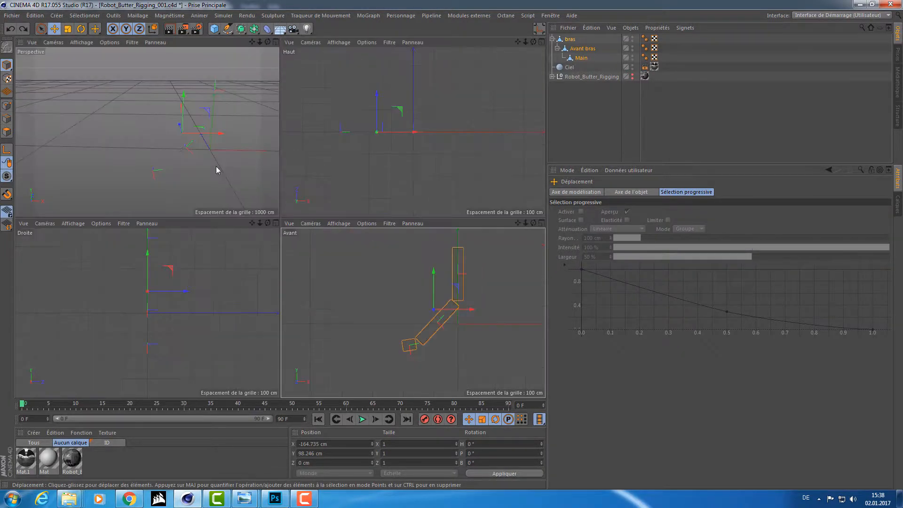
{"action": "middle_click", "coordinate": [216, 166]}
{"action": "mouse_move", "coordinate": [251, 192]}
{"action": "left_mouse_down", "text": "alt"}
{"action": "mouse_move", "coordinate": [324, 202]}
{"action": "mouse_move", "coordinate": [289, 210]}
{"action": "mouse_move", "coordinate": [250, 194]}
{"action": "left_mouse_up", "text": "alt"}
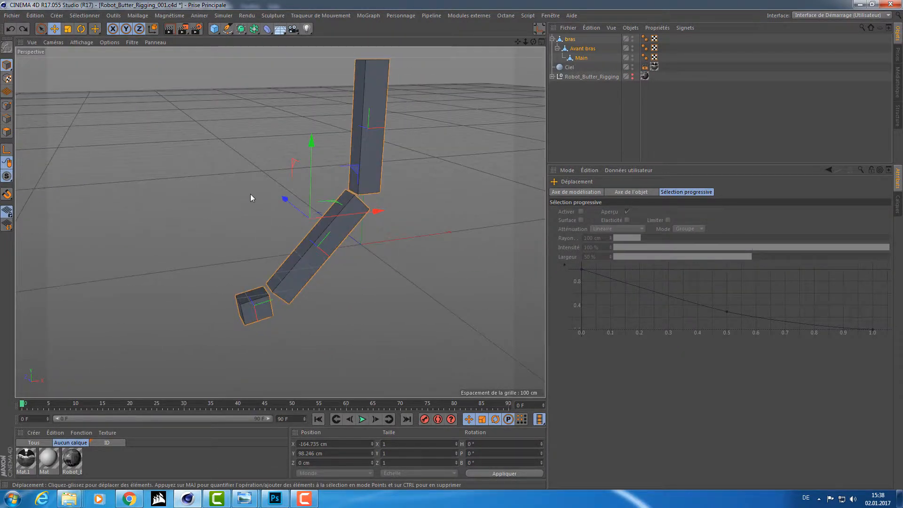
{"action": "left_click", "coordinate": [251, 194]}
{"action": "left_click", "coordinate": [258, 314]}
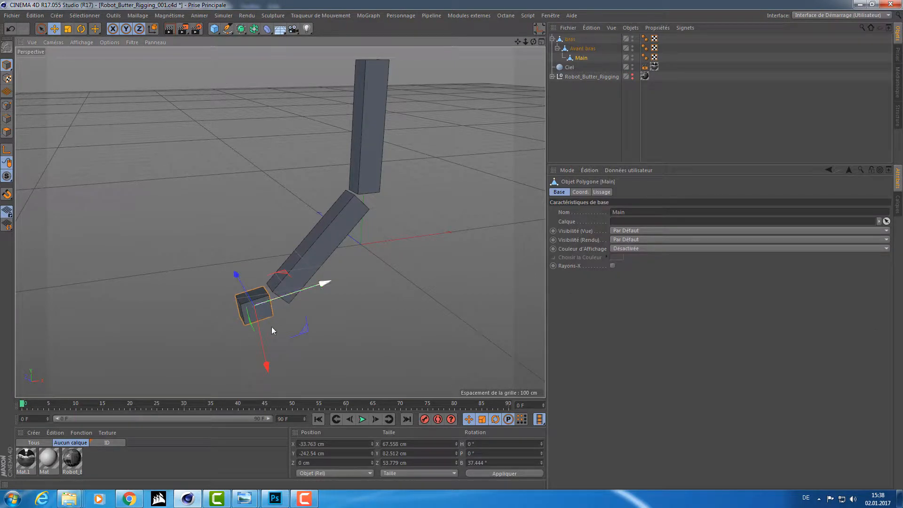
{"action": "left_click_drag", "start_coordinate": [272, 324], "coordinate": [240, 90]}
{"action": "middle_click_drag", "start_coordinate": [264, 152], "coordinate": [325, 301], "text": "alt"}
{"action": "middle_click_drag", "start_coordinate": [314, 244], "coordinate": [301, 92], "text": "alt"}
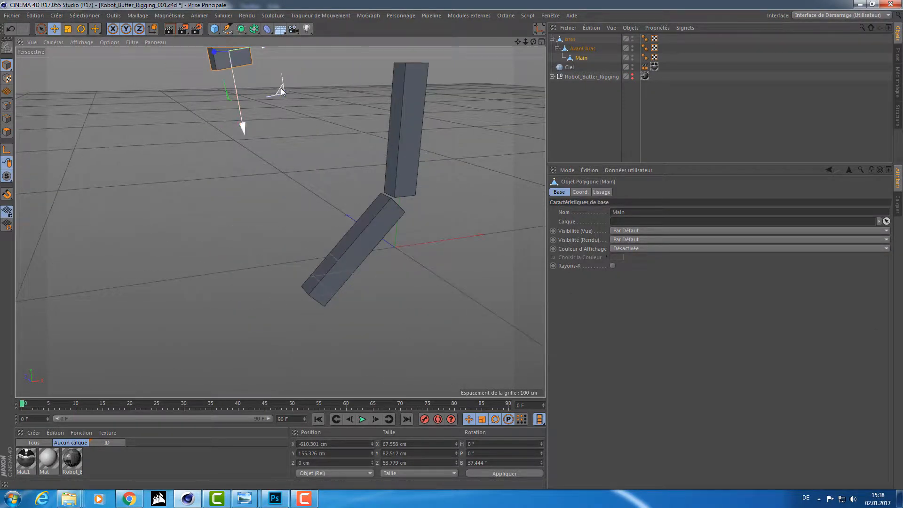
{"action": "left_click_drag", "start_coordinate": [241, 118], "coordinate": [323, 335]}
{"action": "key", "text": "ctrl+z"}
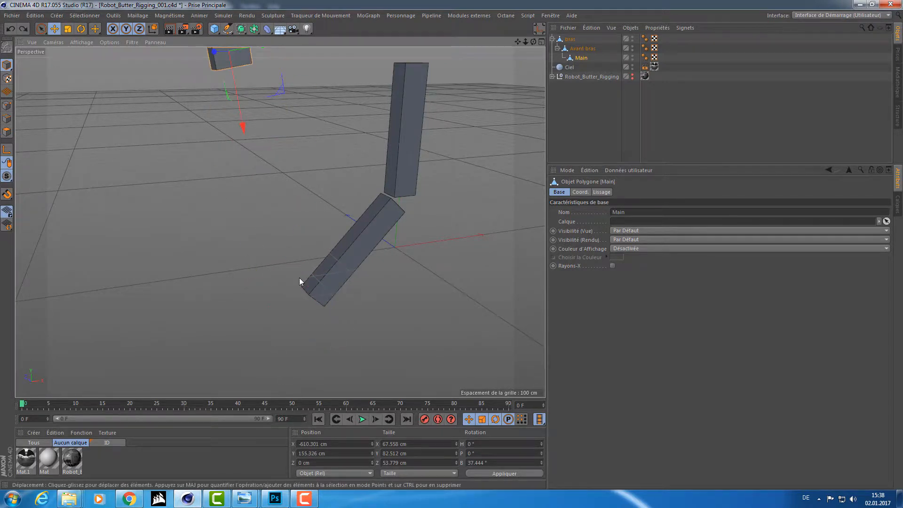
{"action": "key", "text": "ctrl+z"}
{"action": "left_click_drag", "start_coordinate": [240, 247], "coordinate": [352, 216], "text": "alt"}
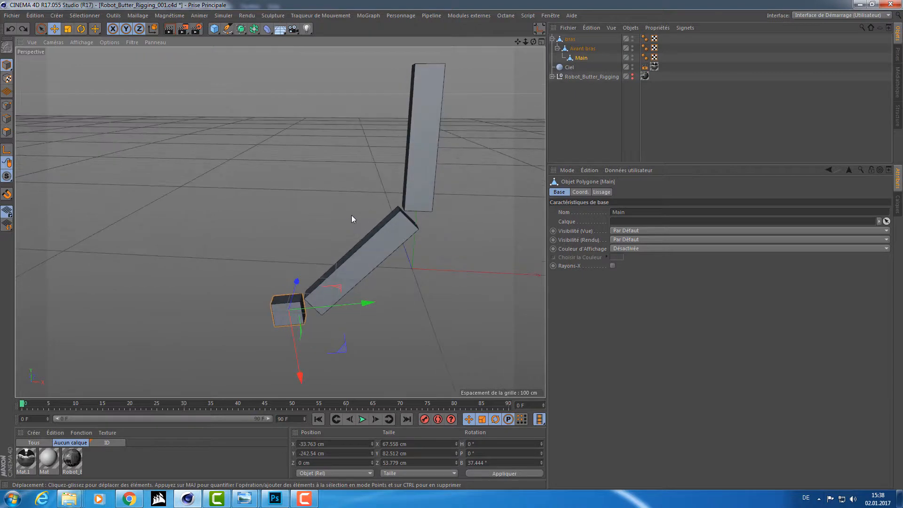
Step: In the front view, use the Joint tool to place four chained joints at the shoulder, elbow, wrist and far end of the hand
{"action": "middle_click", "coordinate": [353, 215]}
{"action": "middle_click", "coordinate": [461, 329]}
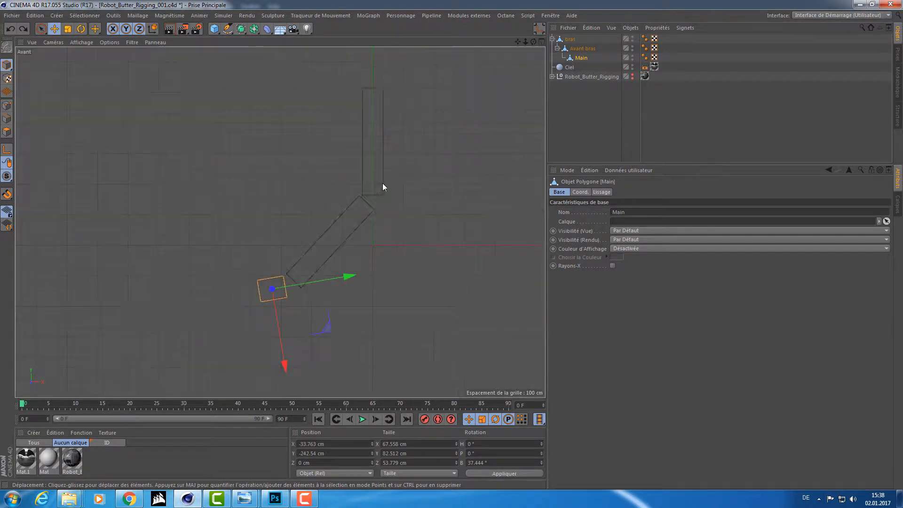
{"action": "left_click", "coordinate": [382, 184]}
{"action": "key", "text": "o"}
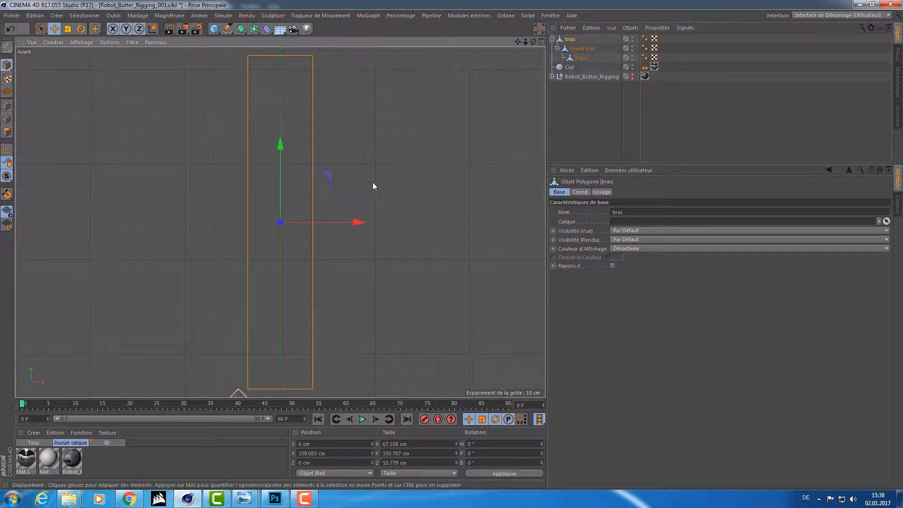
{"action": "scroll", "coordinate": [360, 176], "scroll_direction": "down", "scroll_amount": 3}
{"action": "scroll", "coordinate": [369, 165], "scroll_direction": "up", "scroll_amount": 1}
{"action": "middle_click_drag", "start_coordinate": [369, 166], "coordinate": [411, 124], "text": "alt"}
{"action": "scroll", "coordinate": [410, 122], "scroll_direction": "down", "scroll_amount": 1}
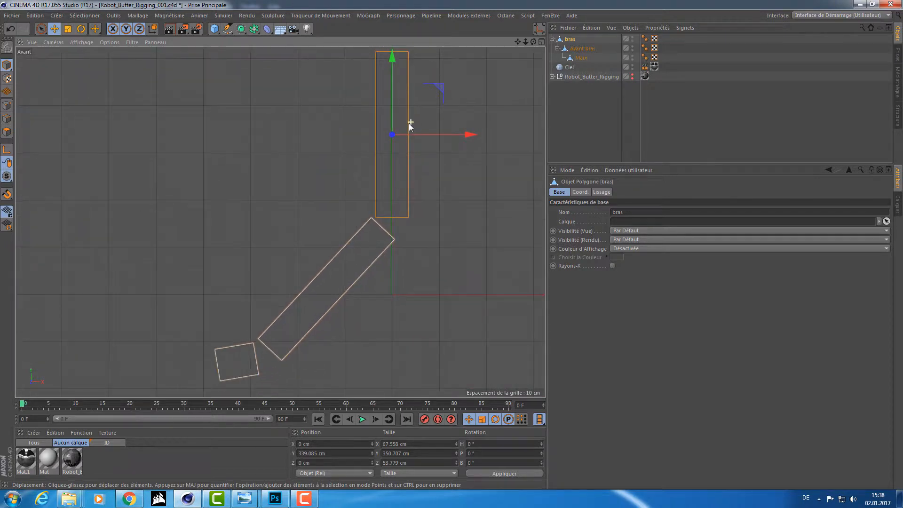
{"action": "scroll", "coordinate": [407, 146], "scroll_direction": "down", "scroll_amount": 1}
{"action": "left_click", "coordinate": [423, 106]}
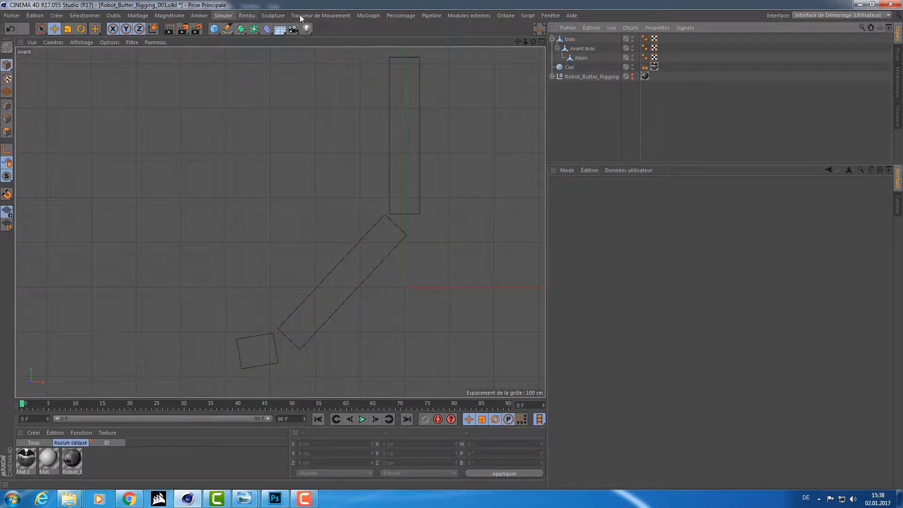
{"action": "left_click", "coordinate": [401, 15]}
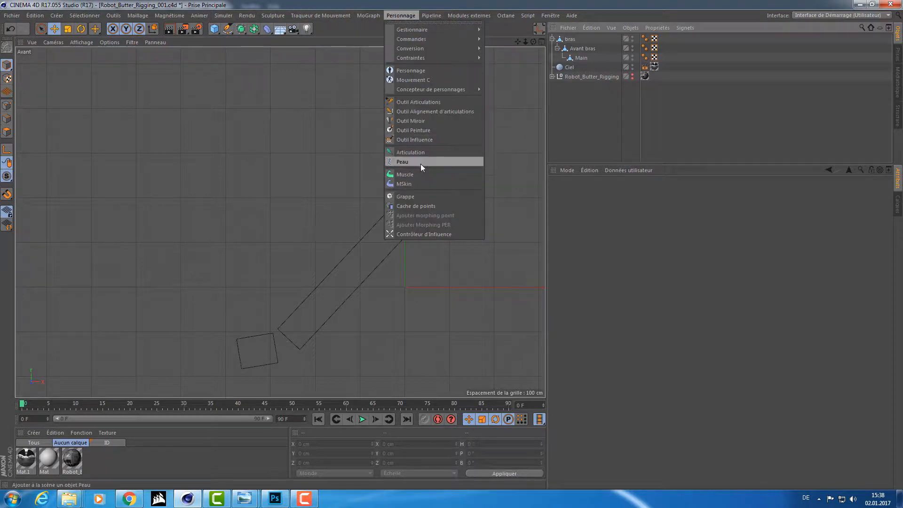
{"action": "left_click", "coordinate": [419, 103]}
{"action": "middle_click_drag", "start_coordinate": [383, 147], "coordinate": [379, 136], "text": "alt"}
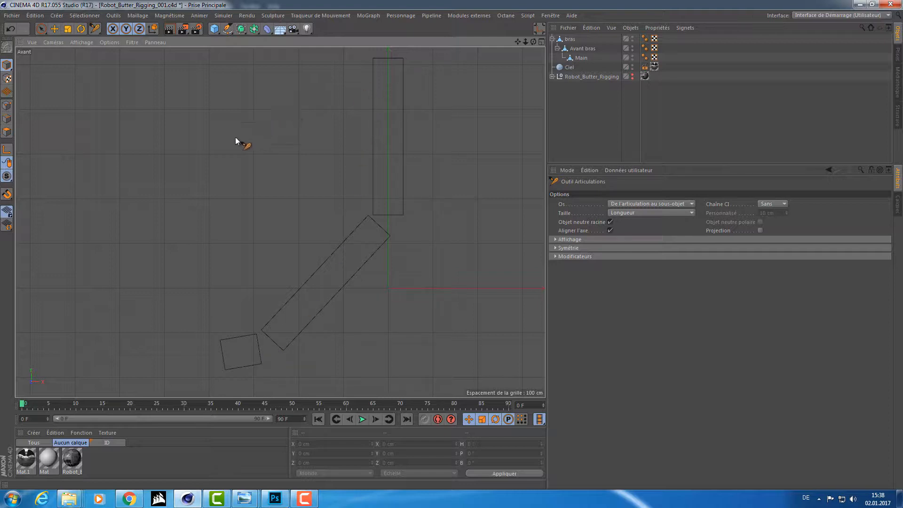
{"action": "middle_click_drag", "start_coordinate": [249, 227], "coordinate": [252, 228], "text": "alt"}
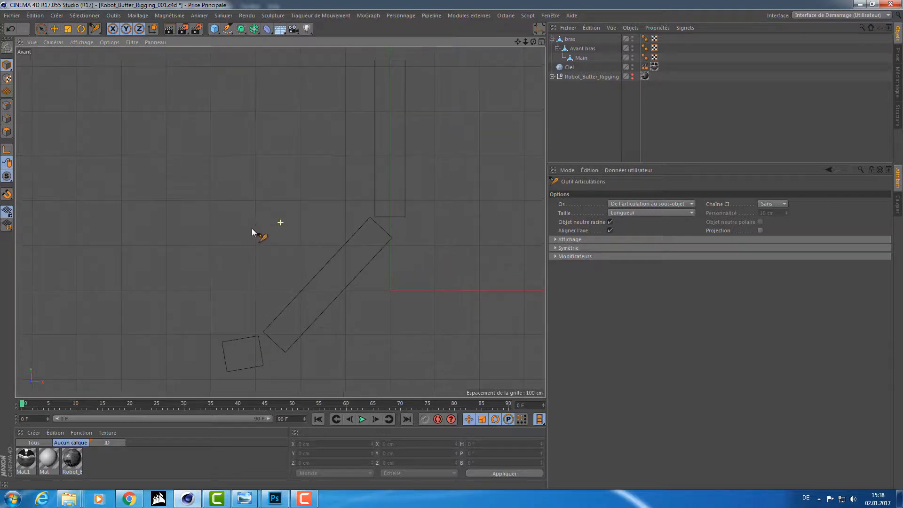
{"action": "right_click_drag", "start_coordinate": [251, 228], "coordinate": [246, 226], "text": "alt"}
{"action": "middle_click_drag", "start_coordinate": [246, 227], "coordinate": [242, 225], "text": "alt"}
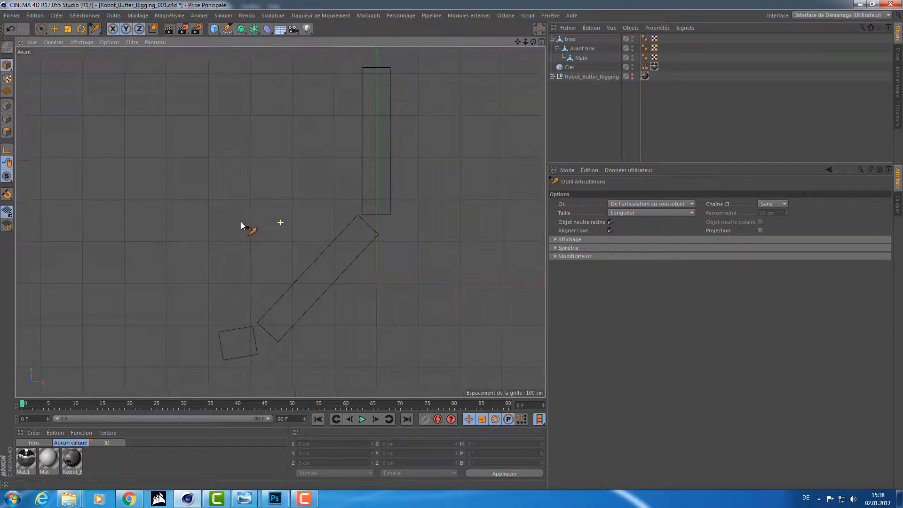
{"action": "left_click", "coordinate": [376, 71], "text": "ctrl"}
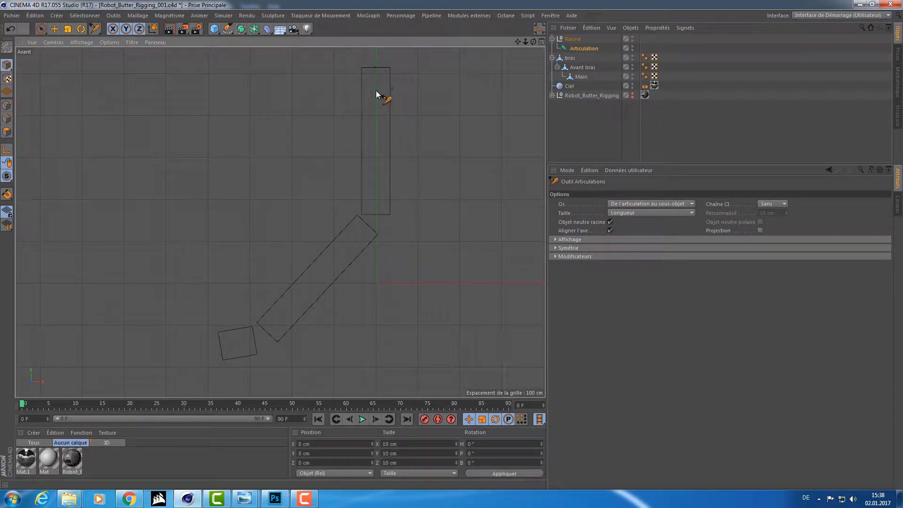
{"action": "left_click", "coordinate": [376, 219], "text": "ctrl"}
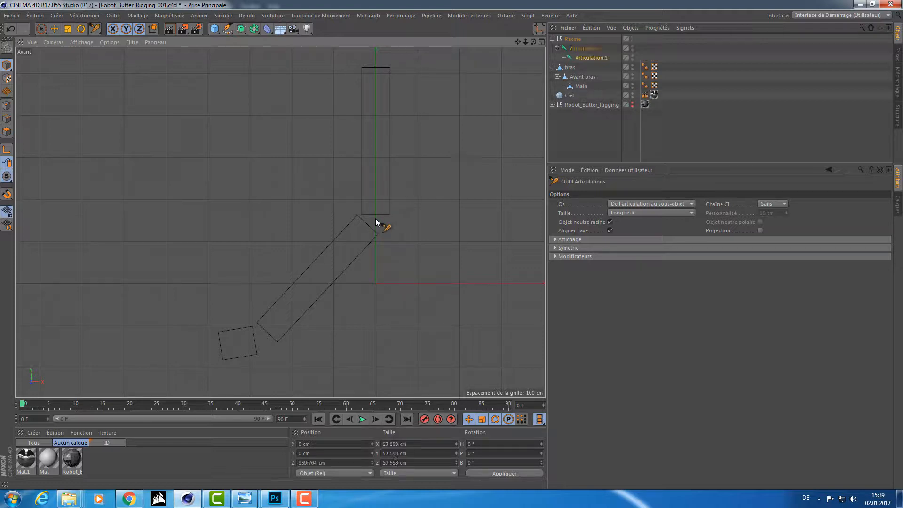
{"action": "left_click", "coordinate": [261, 336], "text": "ctrl"}
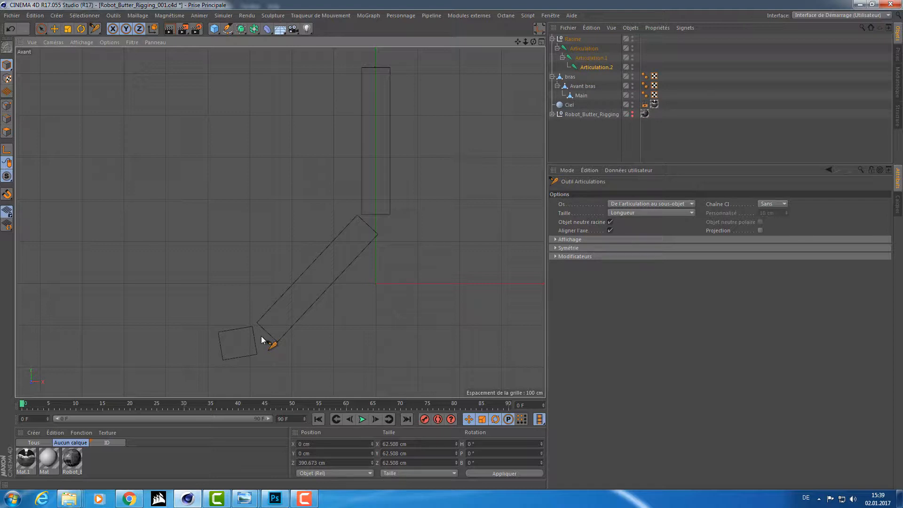
{"action": "left_click", "coordinate": [223, 352], "text": "ctrl"}
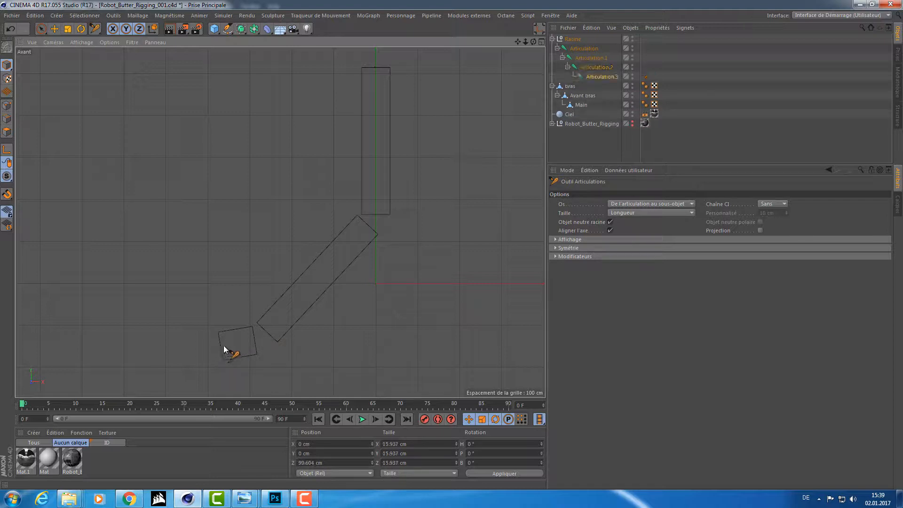
Step: Enable the display of joints (Articulations) in the perspective view's filter
{"action": "middle_click", "coordinate": [246, 320]}
{"action": "middle_click", "coordinate": [198, 185]}
{"action": "left_click_drag", "start_coordinate": [256, 193], "coordinate": [286, 180], "text": "alt"}
{"action": "key", "text": "e"}
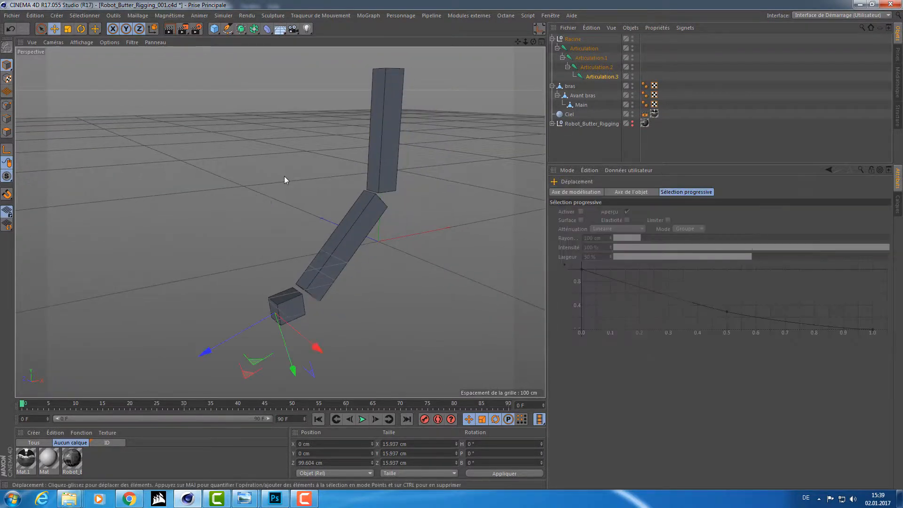
{"action": "middle_click_drag", "start_coordinate": [286, 179], "coordinate": [272, 185], "text": "alt"}
{"action": "left_click", "coordinate": [578, 50]}
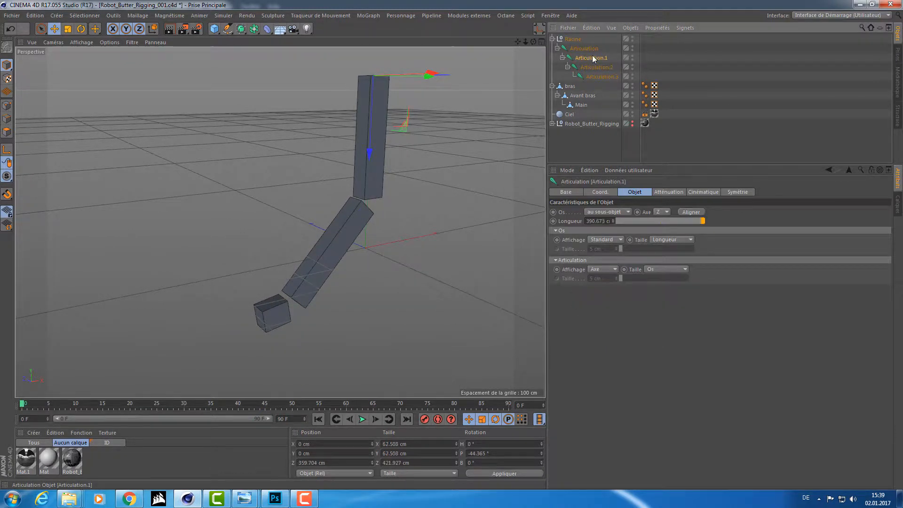
{"action": "left_click", "coordinate": [594, 76]}
{"action": "left_click", "coordinate": [130, 42]}
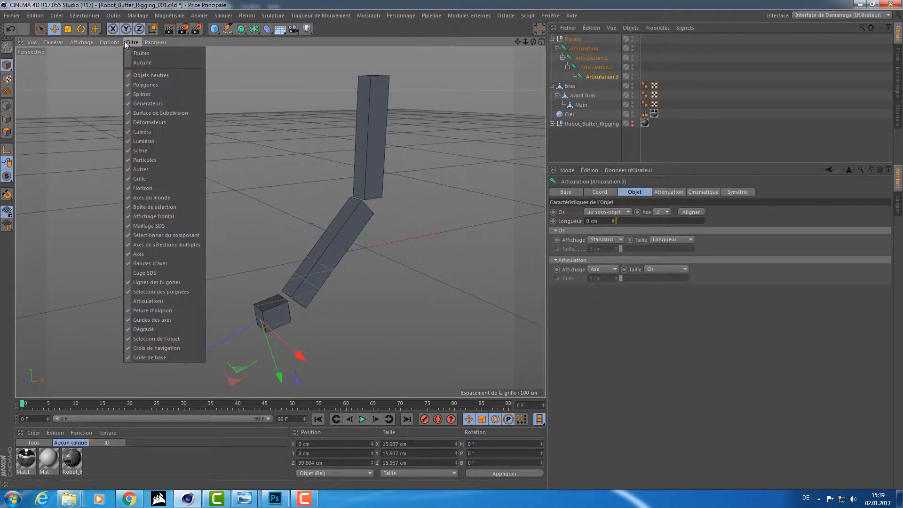
{"action": "left_click", "coordinate": [182, 302]}
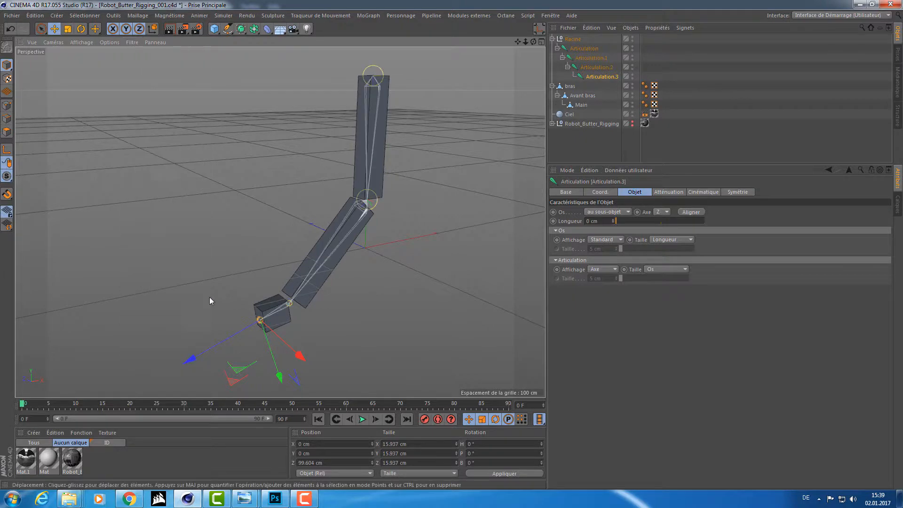
Step: Examine how the joint chain sits inside the arm in the front and perspective views
{"action": "left_click_drag", "start_coordinate": [219, 207], "coordinate": [316, 183], "text": "alt"}
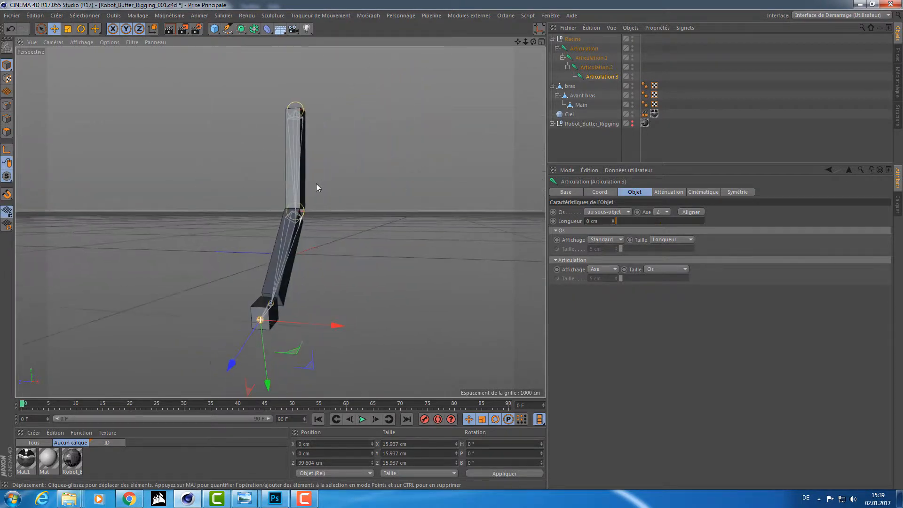
{"action": "key", "text": "F5"}
{"action": "middle_click", "coordinate": [386, 239]}
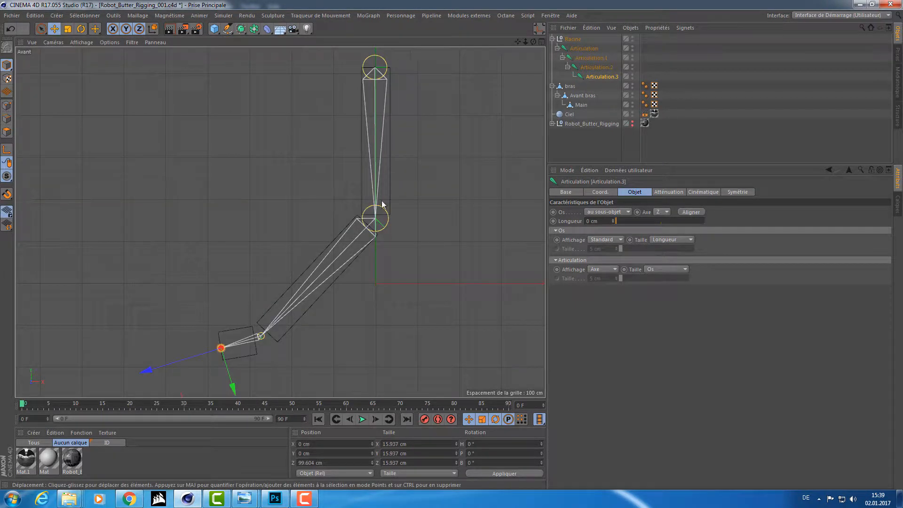
{"action": "middle_click", "coordinate": [331, 90]}
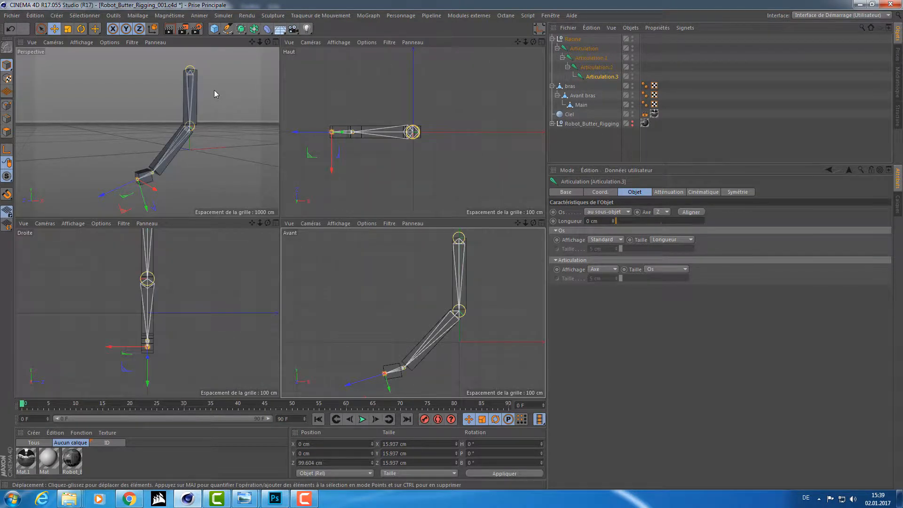
{"action": "middle_click", "coordinate": [214, 90]}
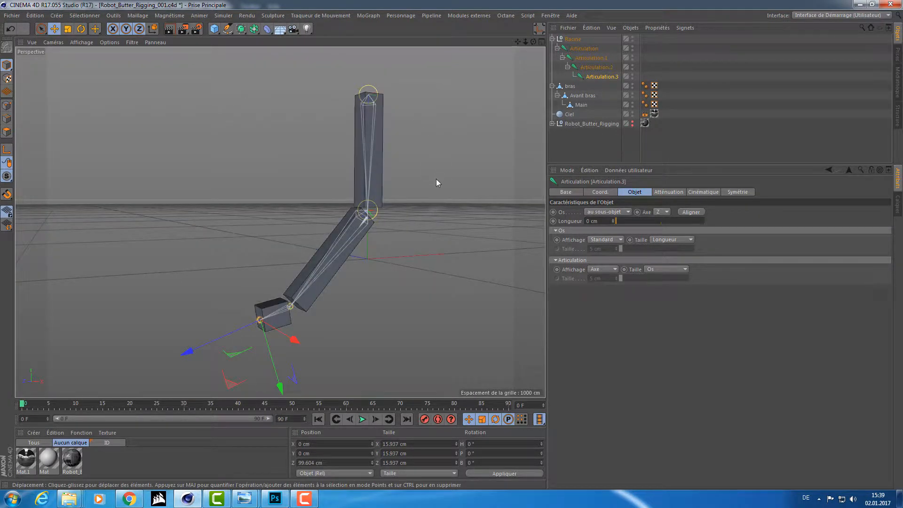
{"action": "left_click_drag", "start_coordinate": [424, 198], "coordinate": [374, 247], "text": "alt"}
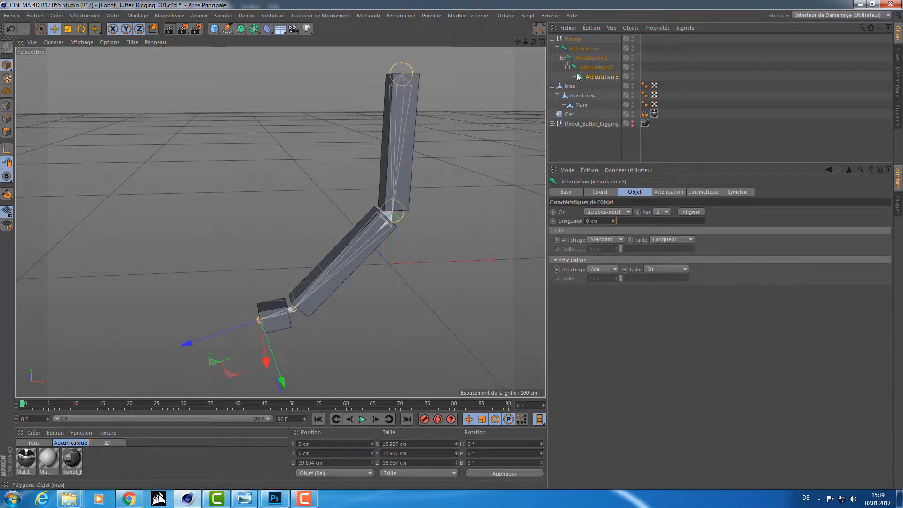
Step: Try moving the hand's end joint, Articulation.3, and undo the move
{"action": "key", "text": "e"}
{"action": "left_click_drag", "start_coordinate": [226, 374], "coordinate": [211, 292]}
{"action": "key", "text": "ctrl+z"}
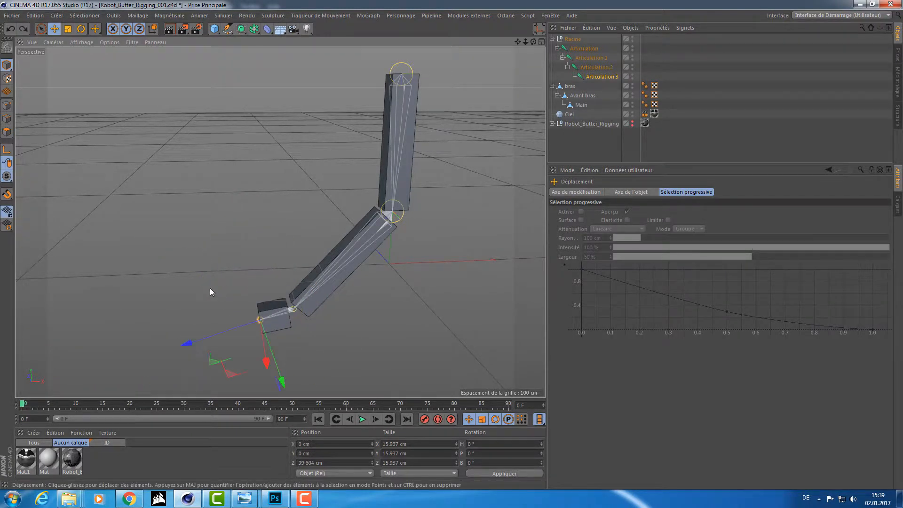
Step: Review the attenuation, kinematics, symmetry and object settings of the joints Articulation and Articulation.3
{"action": "left_click", "coordinate": [602, 77]}
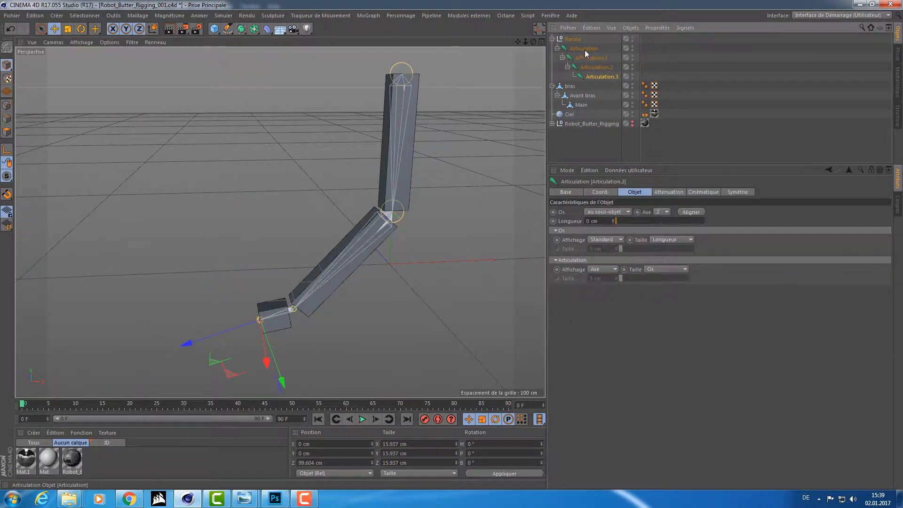
{"action": "left_click", "coordinate": [578, 49], "text": "ctrl"}
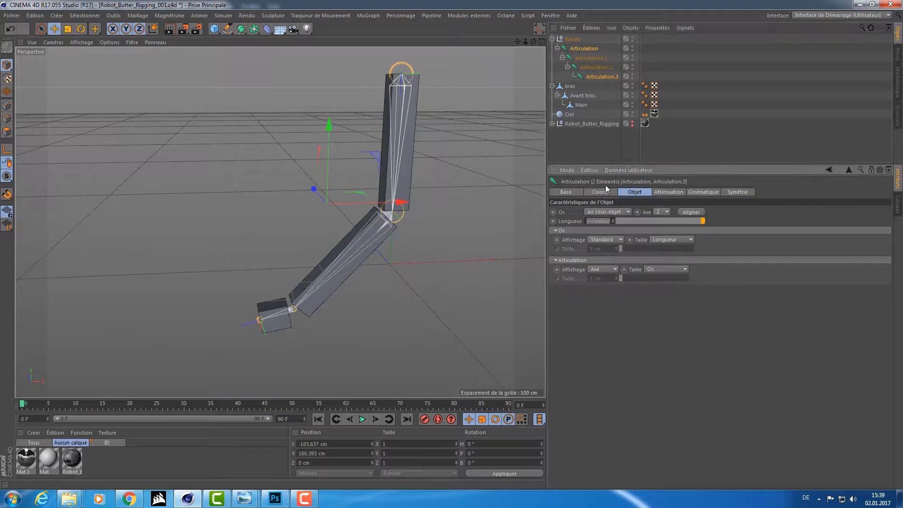
{"action": "left_click", "coordinate": [665, 193]}
{"action": "left_click", "coordinate": [732, 192]}
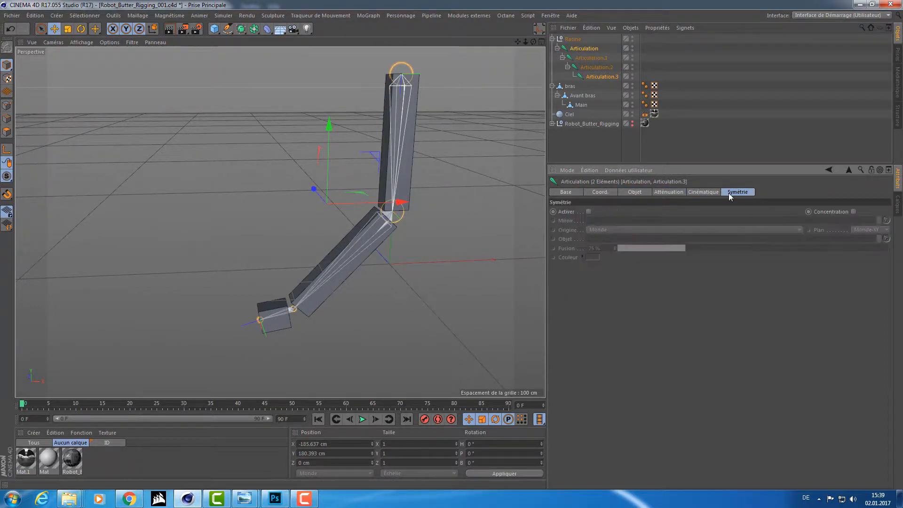
{"action": "left_click", "coordinate": [701, 192]}
{"action": "left_click", "coordinate": [670, 193]}
{"action": "left_click", "coordinate": [622, 193]}
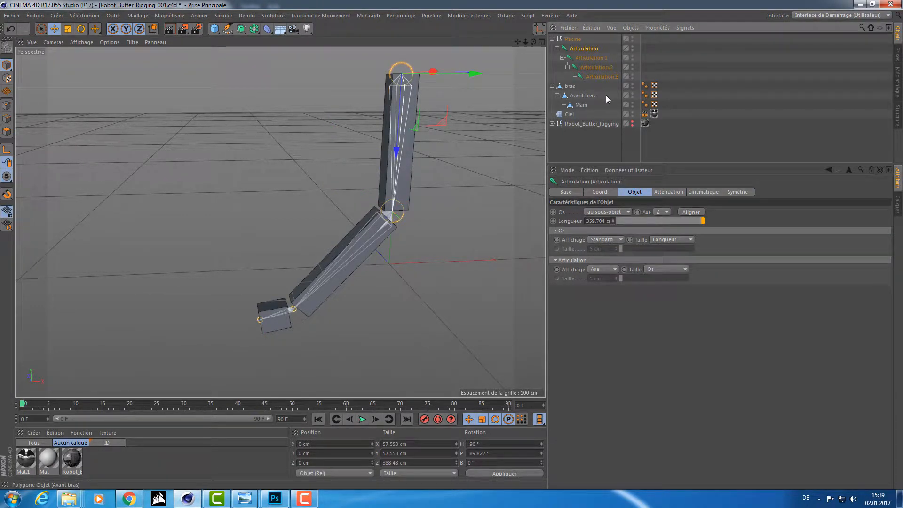
Step: Select all four joints and move the chain out of the Racine null to the top level of the hierarchy
{"action": "left_click", "coordinate": [605, 77]}
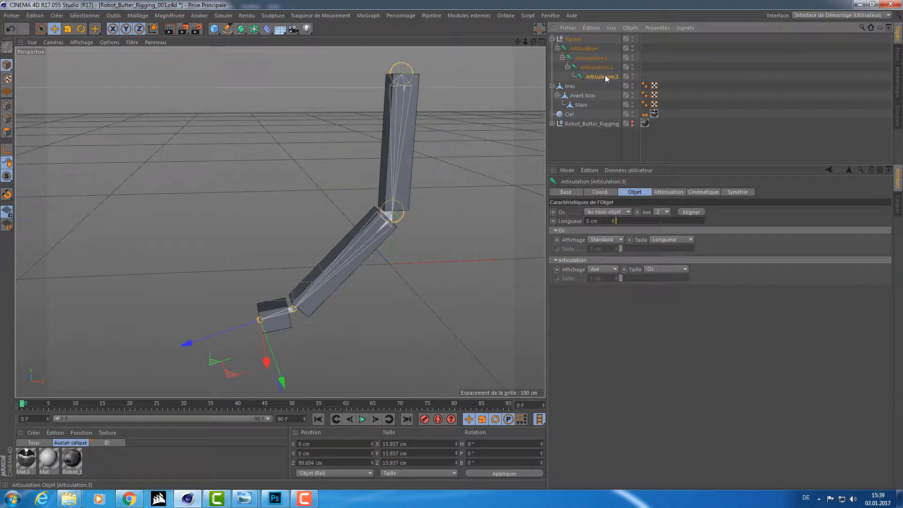
{"action": "left_click", "coordinate": [573, 39], "text": "ctrl"}
{"action": "left_click", "coordinate": [584, 48]}
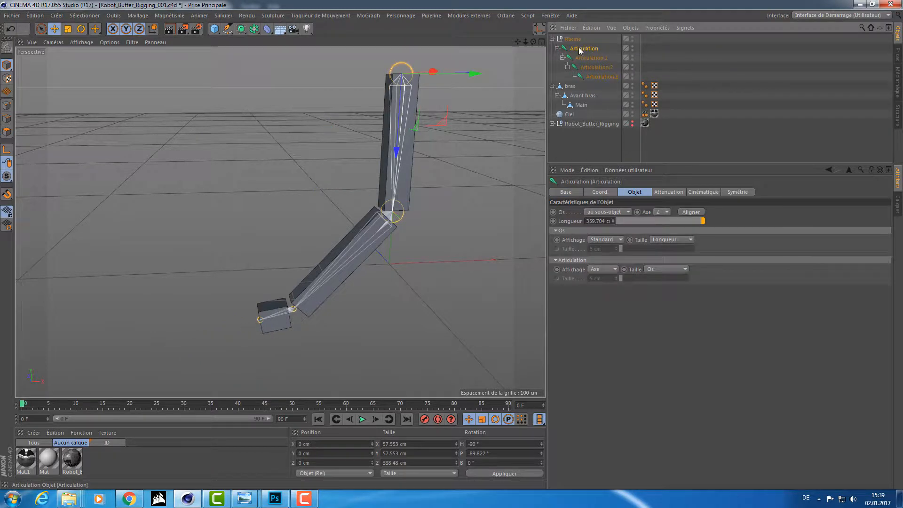
{"action": "left_click", "coordinate": [599, 78], "text": "shift"}
{"action": "left_click_drag", "start_coordinate": [576, 47], "coordinate": [579, 36]}
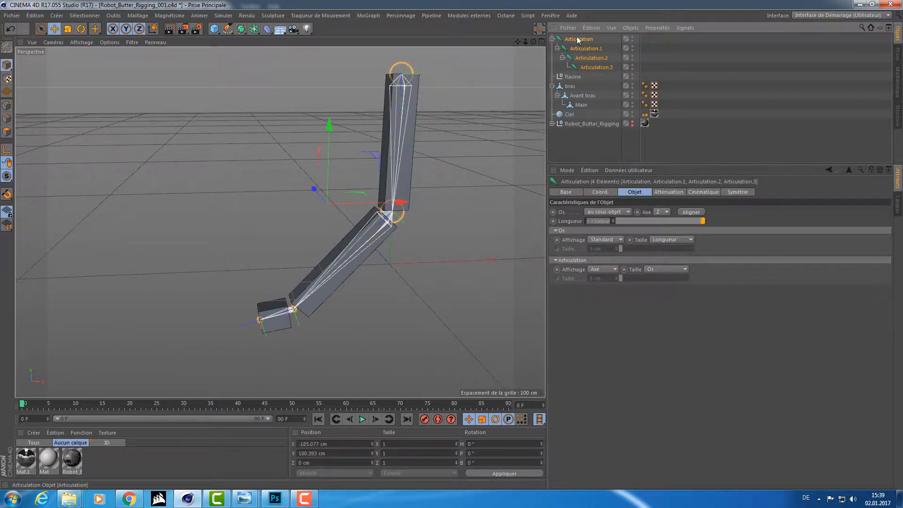
Step: Delete the Racine null and create an IK chain from the start joint Articulation to the end joint Articulation.3
{"action": "left_click", "coordinate": [573, 76]}
{"action": "key", "text": "Delete"}
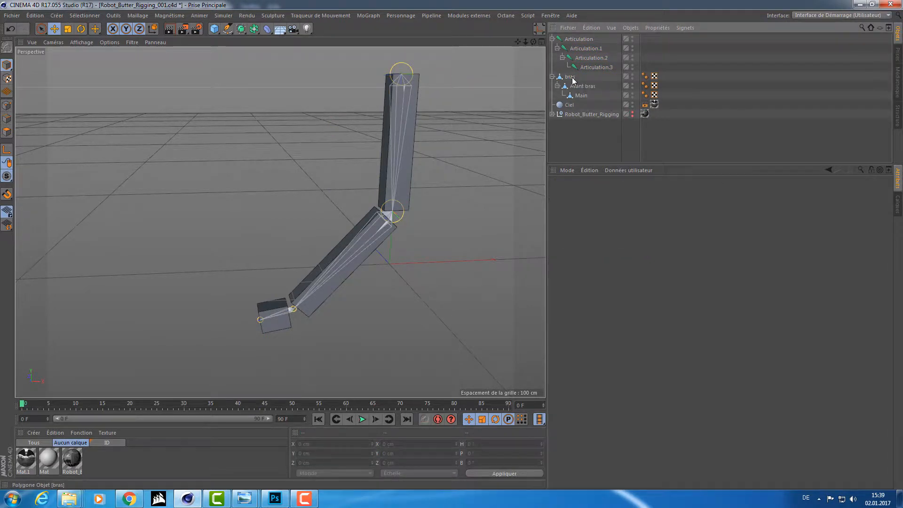
{"action": "left_click", "coordinate": [583, 67]}
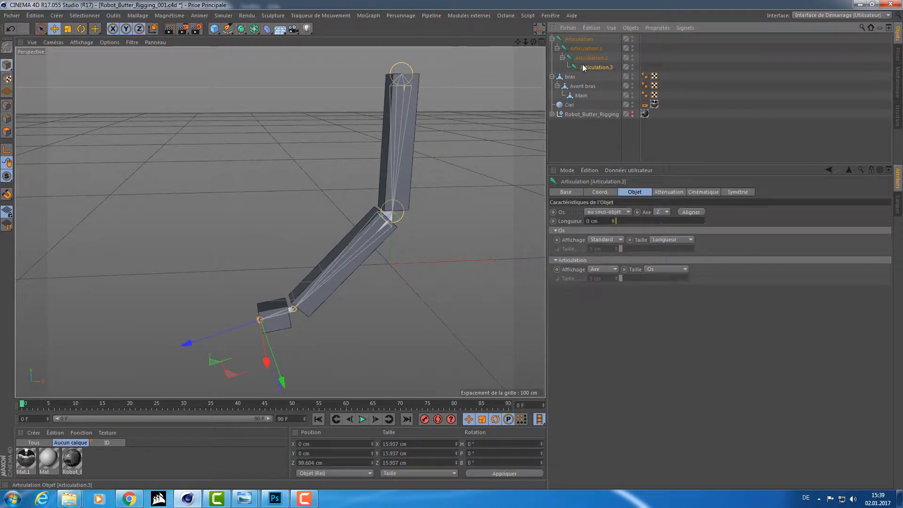
{"action": "left_click", "coordinate": [574, 41], "text": "ctrl"}
{"action": "right_click", "coordinate": [573, 41]}
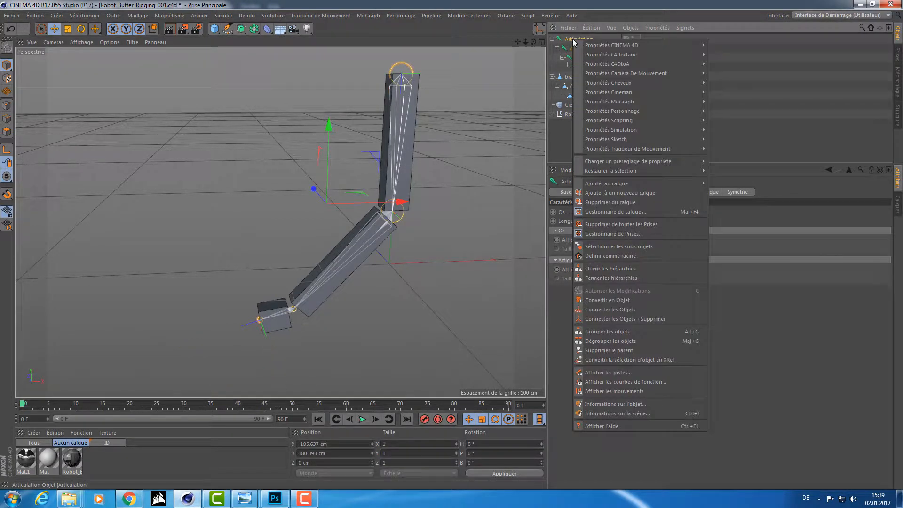
{"action": "left_click", "coordinate": [351, 27]}
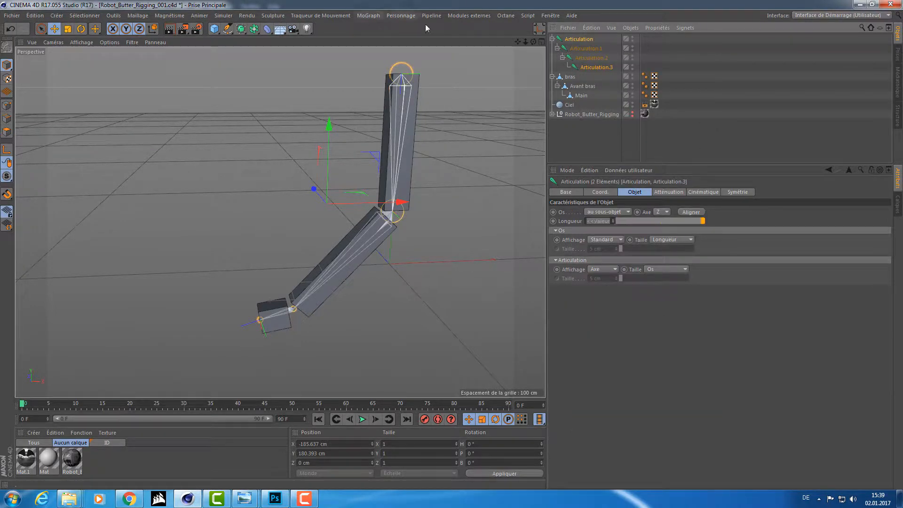
{"action": "left_click", "coordinate": [400, 16]}
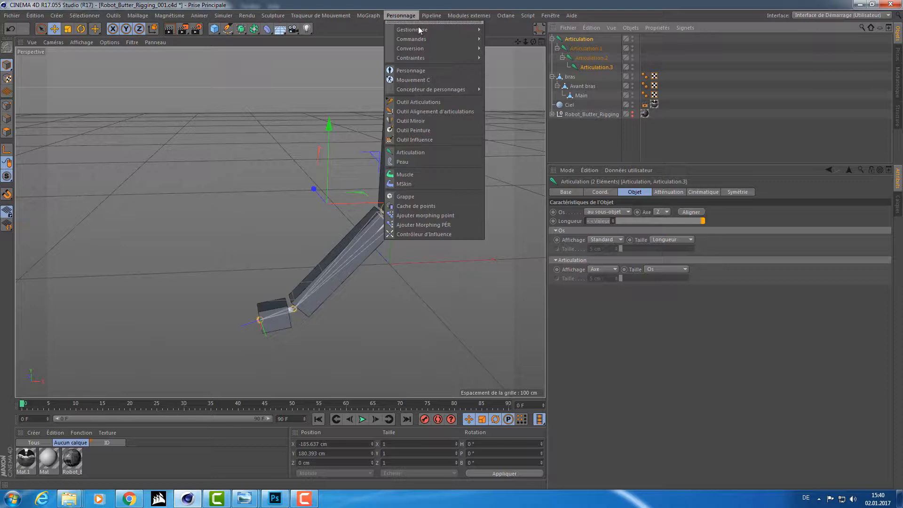
{"action": "mouse_move", "coordinate": [416, 41]}
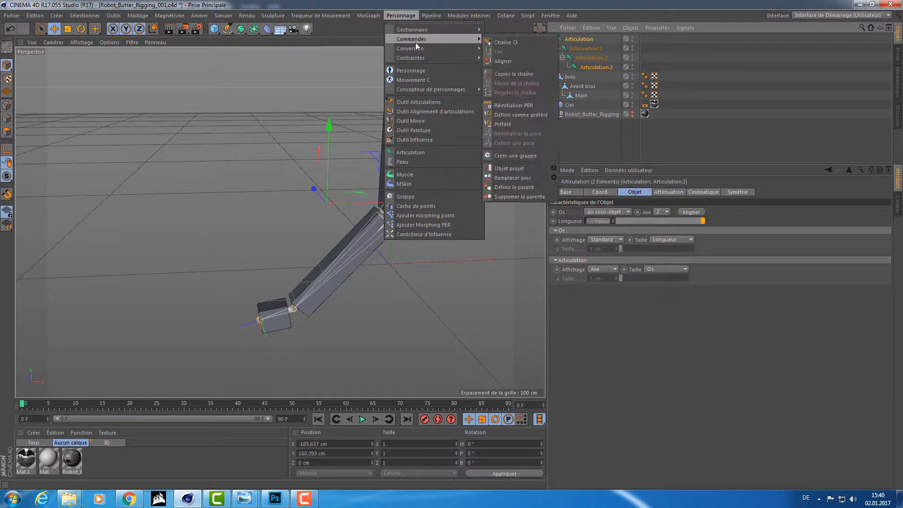
{"action": "left_click", "coordinate": [505, 42]}
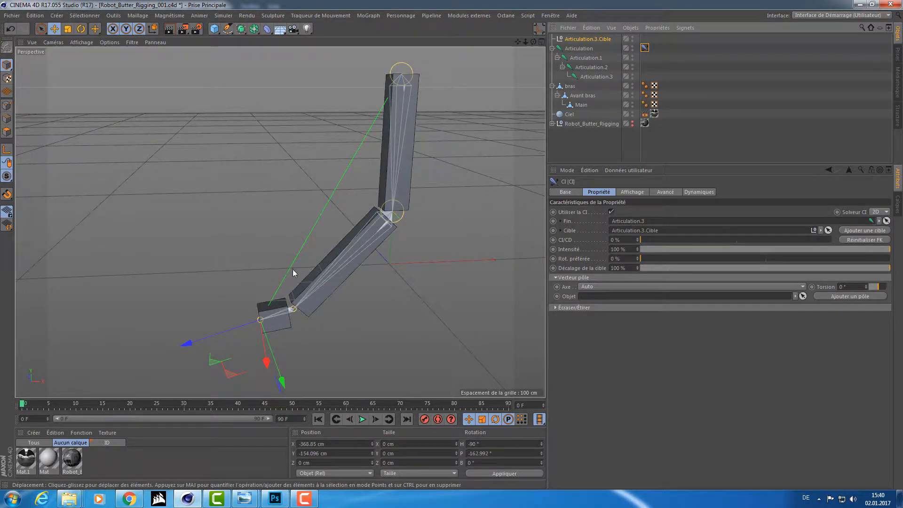
Step: Rename the IK target null Articulation.3.Cible to Anime_cible:bras
{"action": "middle_click_drag", "start_coordinate": [292, 270], "coordinate": [302, 241], "text": "alt"}
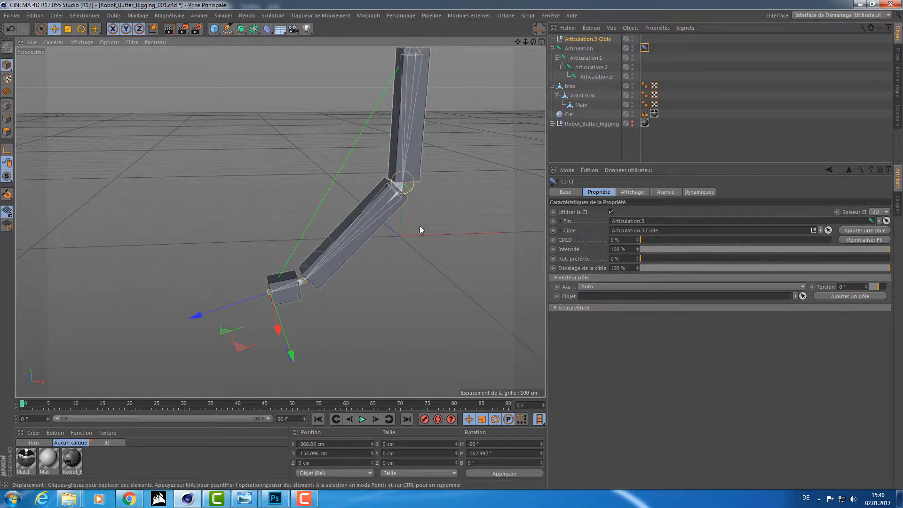
{"action": "left_click_drag", "start_coordinate": [458, 218], "coordinate": [432, 237], "text": "alt"}
{"action": "double_click", "coordinate": [593, 40]}
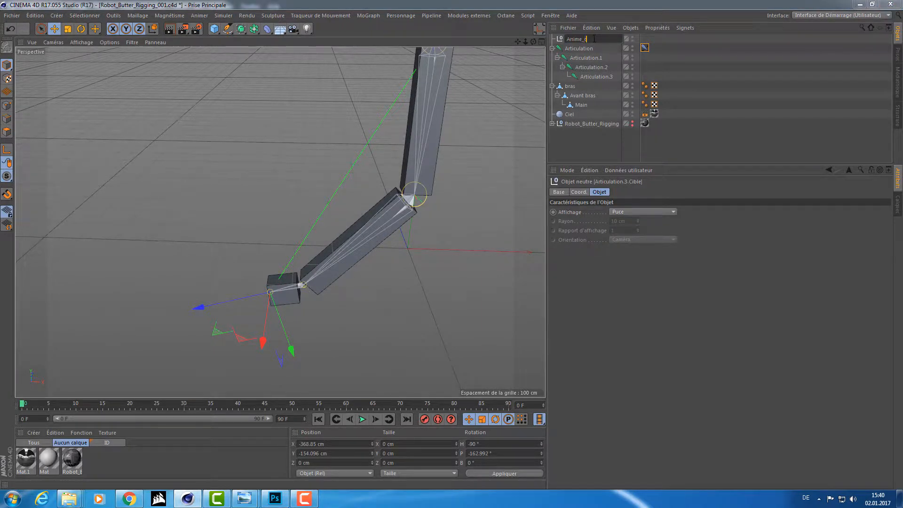
{"action": "key", "text": "Return"}
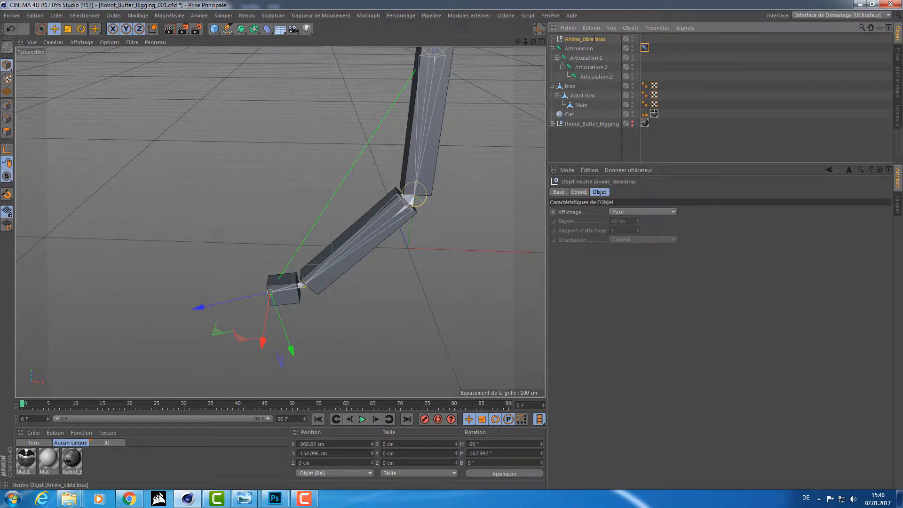
Step: Try moving the target Anime_cible:bras to about X 235 cm, Y -83 cm to bend the joint chain away from the arm
{"action": "left_click_drag", "start_coordinate": [417, 131], "coordinate": [444, 106], "text": "alt"}
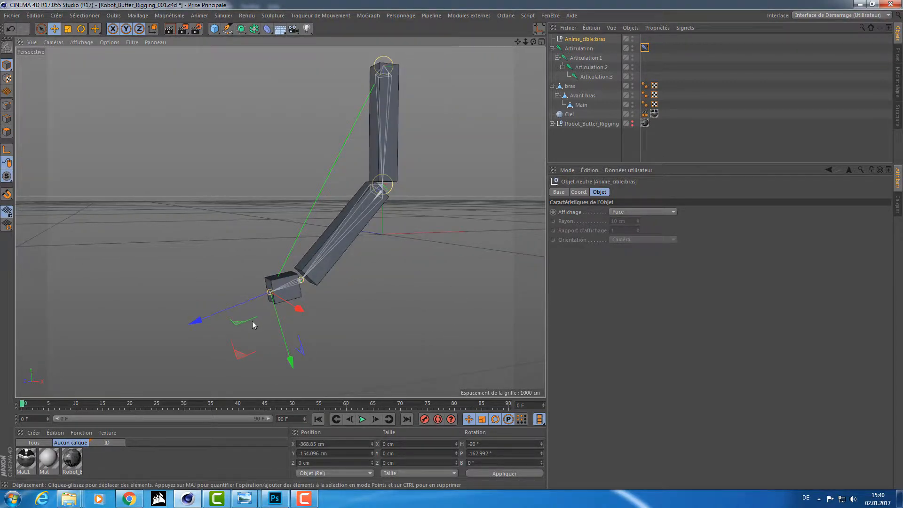
{"action": "left_click_drag", "start_coordinate": [296, 317], "coordinate": [454, 311], "text": "alt"}
{"action": "scroll", "coordinate": [376, 264], "scroll_direction": "down", "scroll_amount": 5}
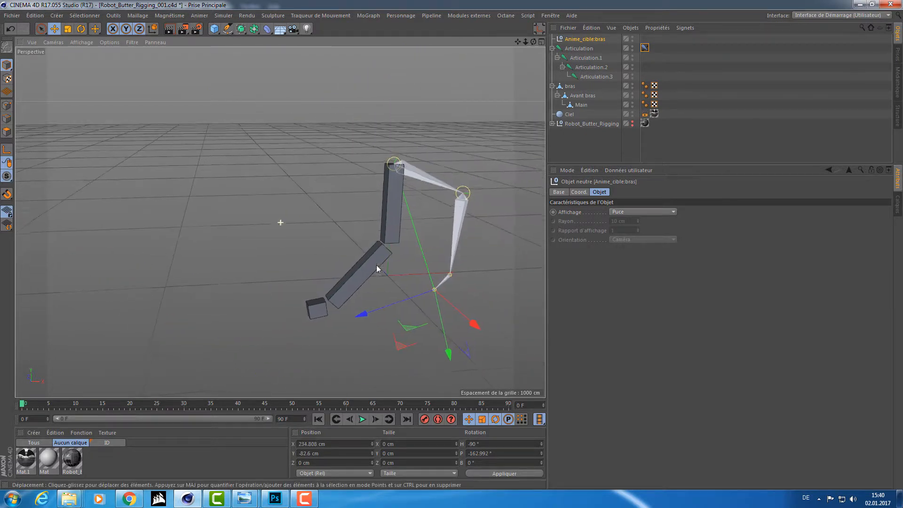
{"action": "middle_click_drag", "start_coordinate": [376, 264], "coordinate": [342, 247], "text": "alt"}
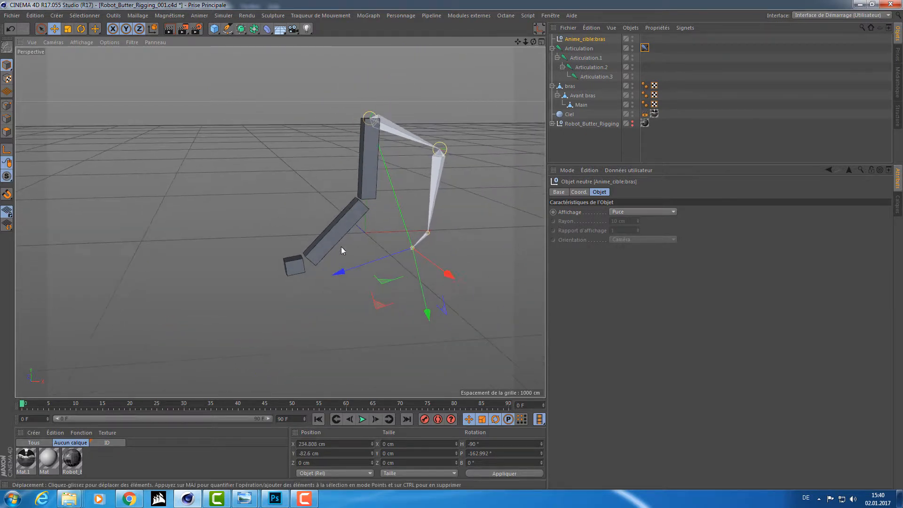
Step: Try a test animation of the IK target by keying a different position at frames 5, 21 and 34
{"action": "left_click", "coordinate": [47, 404]}
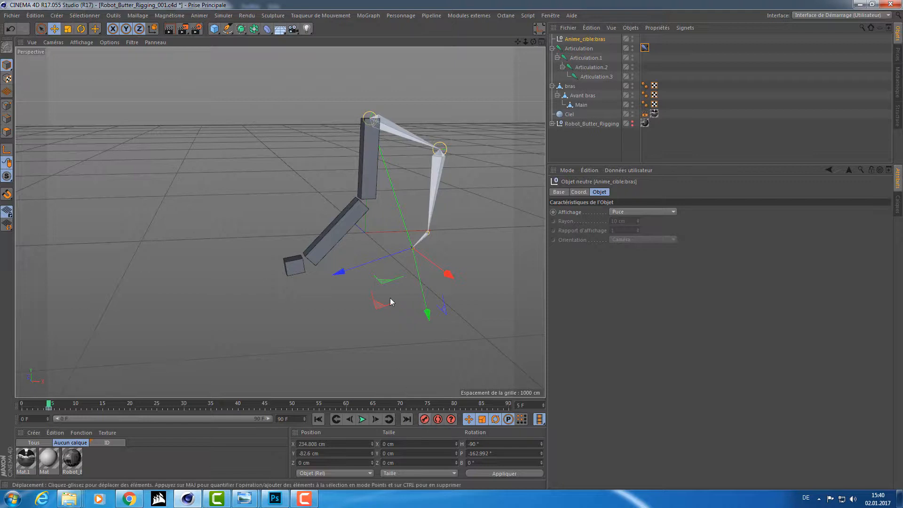
{"action": "left_click_drag", "start_coordinate": [390, 297], "coordinate": [231, 278]}
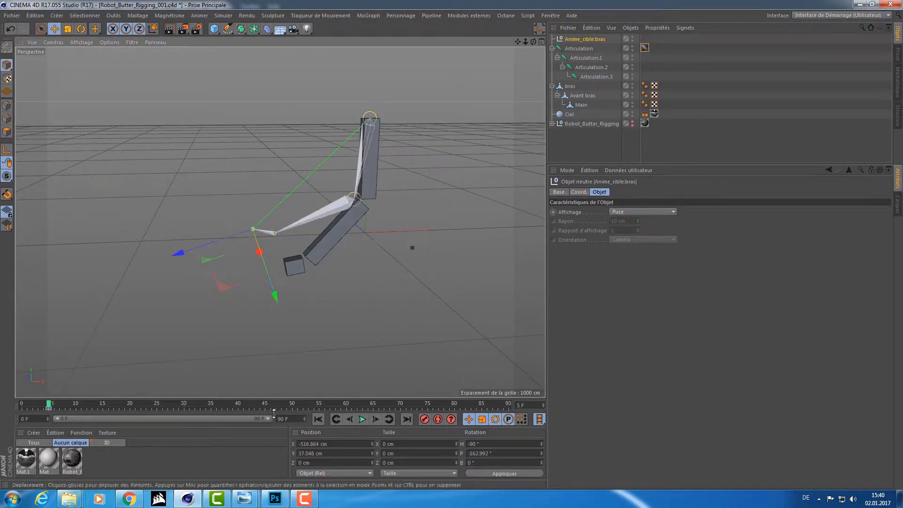
{"action": "left_click", "coordinate": [144, 407]}
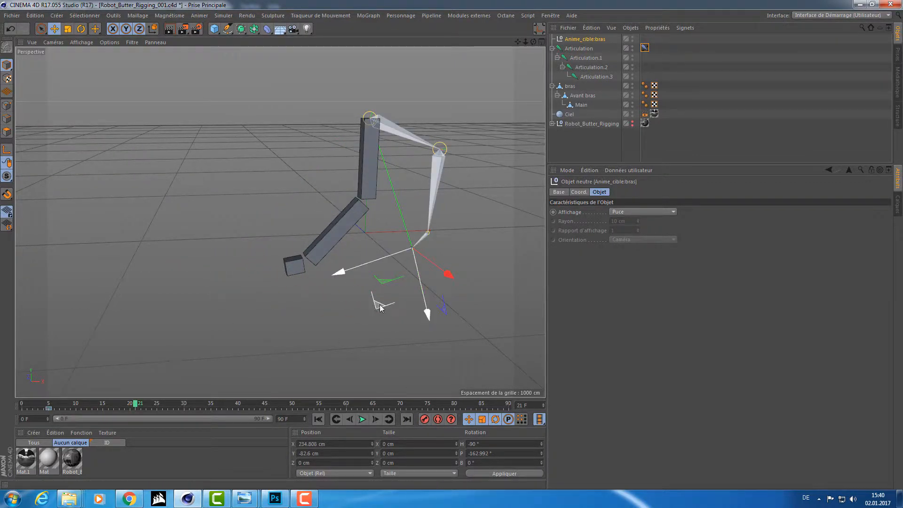
{"action": "left_click_drag", "start_coordinate": [387, 281], "coordinate": [221, 293]}
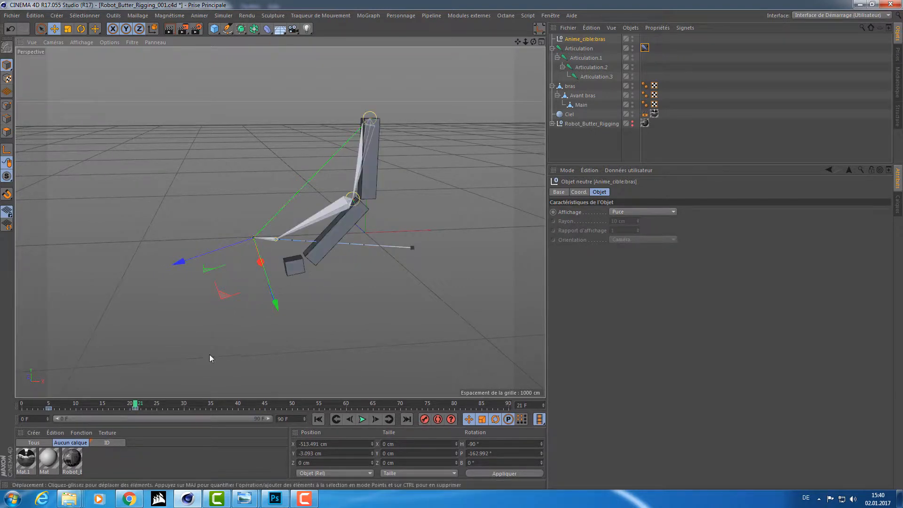
{"action": "left_click_drag", "start_coordinate": [135, 403], "coordinate": [205, 403]}
{"action": "left_click_drag", "start_coordinate": [236, 285], "coordinate": [300, 112]}
{"action": "left_click", "coordinate": [424, 419]}
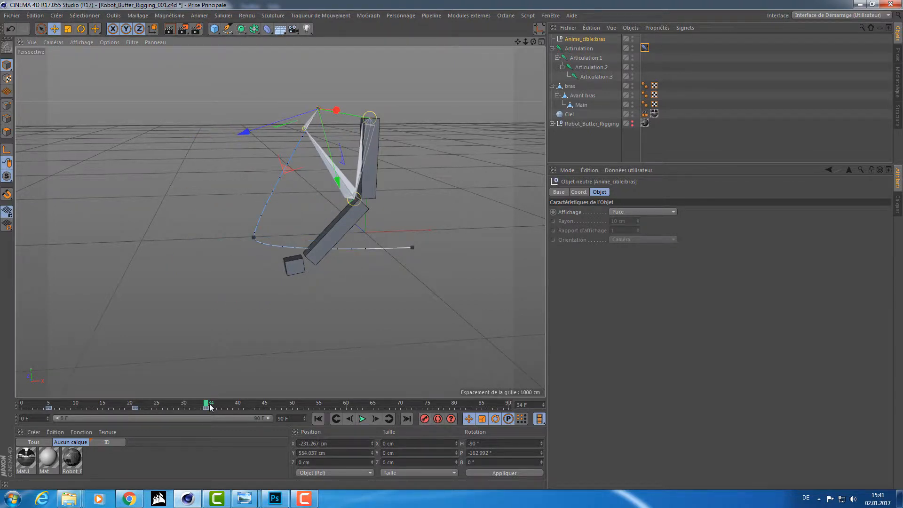
Step: Play the test animation, and undo its keyframes and the moves of the IK target
{"action": "left_click_drag", "start_coordinate": [210, 408], "coordinate": [45, 407]}
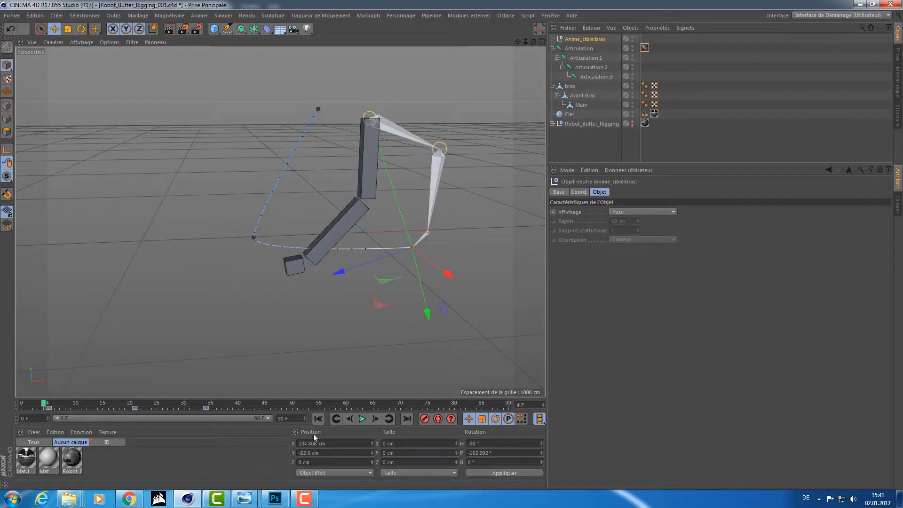
{"action": "left_click", "coordinate": [360, 419]}
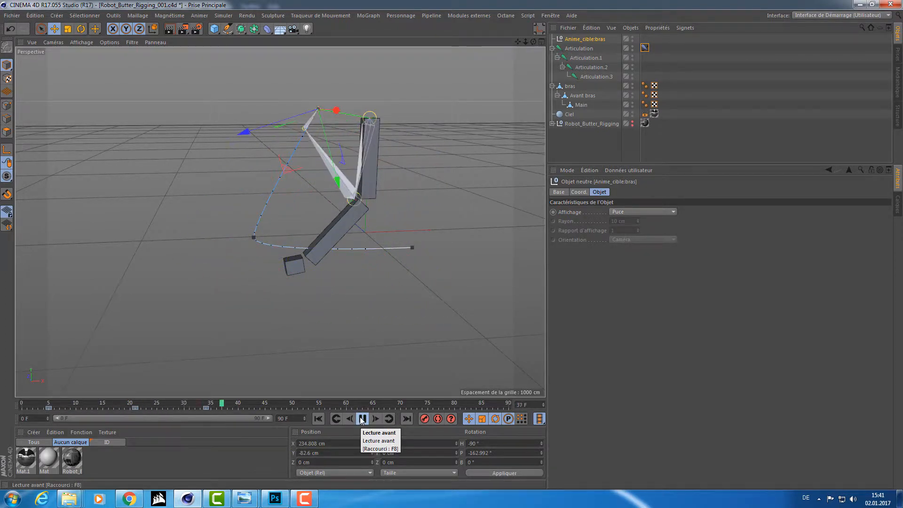
{"action": "left_click_drag", "start_coordinate": [279, 406], "coordinate": [125, 402]}
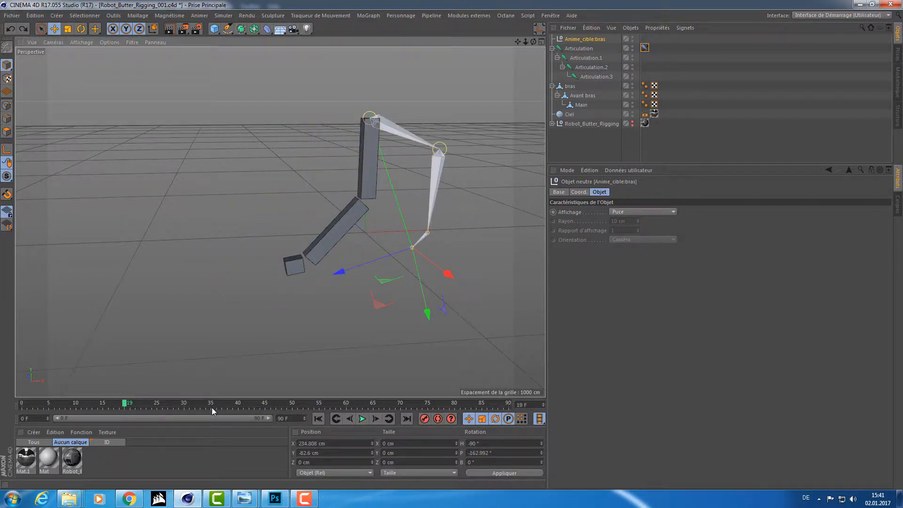
{"action": "key", "text": "ctrl+z"}
Step: Examine the joints up close inside the arm, forearm and hand cubes, comparing the joint hierarchy with the mesh hierarchy
{"action": "left_click_drag", "start_coordinate": [270, 277], "coordinate": [241, 272], "text": "alt"}
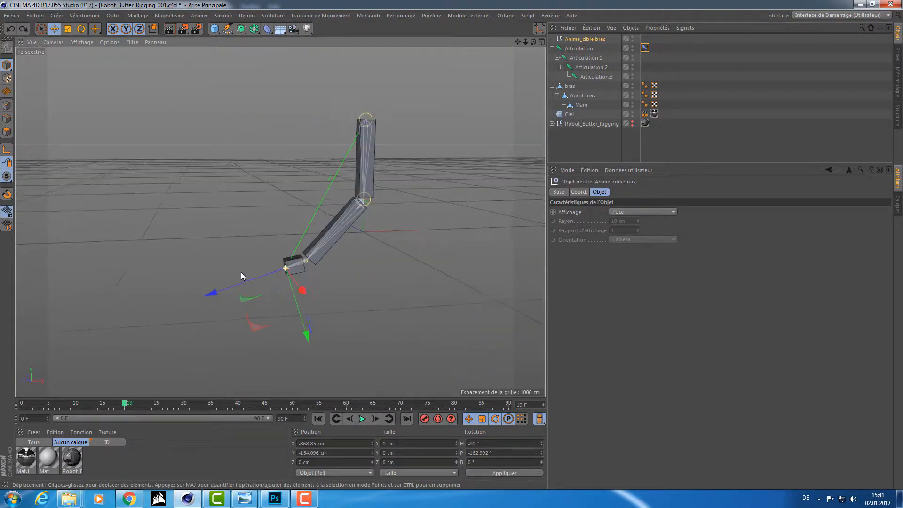
{"action": "right_click_drag", "start_coordinate": [241, 271], "coordinate": [394, 249], "text": "alt"}
{"action": "left_click_drag", "start_coordinate": [394, 250], "coordinate": [392, 239], "text": "alt"}
{"action": "middle_click_drag", "start_coordinate": [392, 238], "coordinate": [372, 270], "text": "alt"}
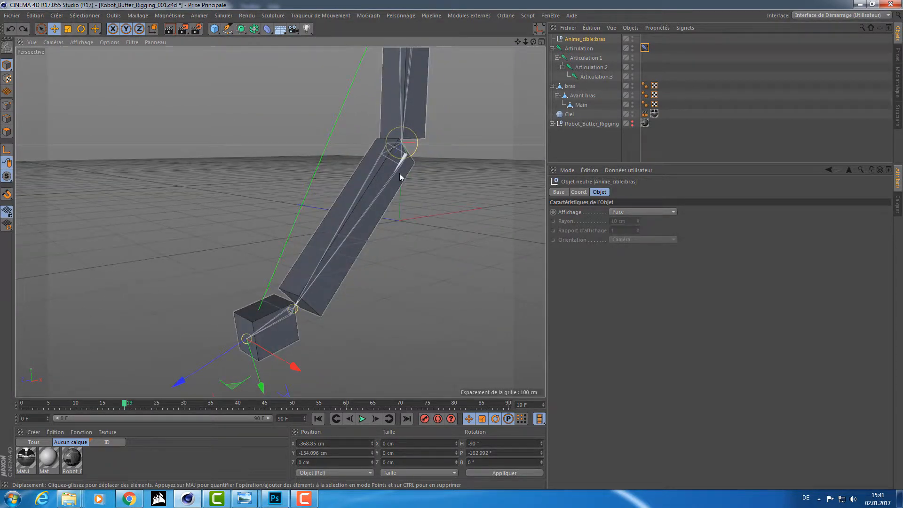
{"action": "middle_click_drag", "start_coordinate": [400, 174], "coordinate": [372, 204], "text": "alt"}
{"action": "right_click_drag", "start_coordinate": [371, 205], "coordinate": [347, 203], "text": "alt"}
{"action": "left_click_drag", "start_coordinate": [347, 203], "coordinate": [284, 222], "text": "alt"}
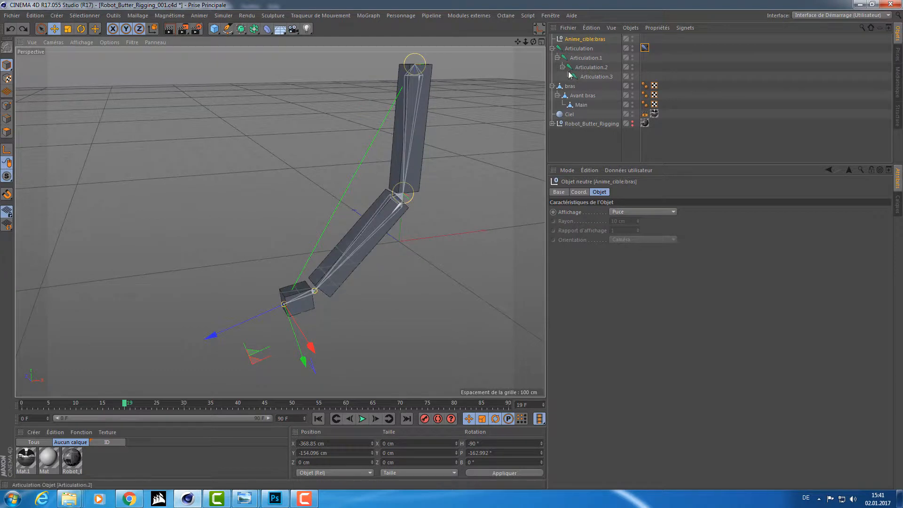
{"action": "left_click", "coordinate": [576, 103]}
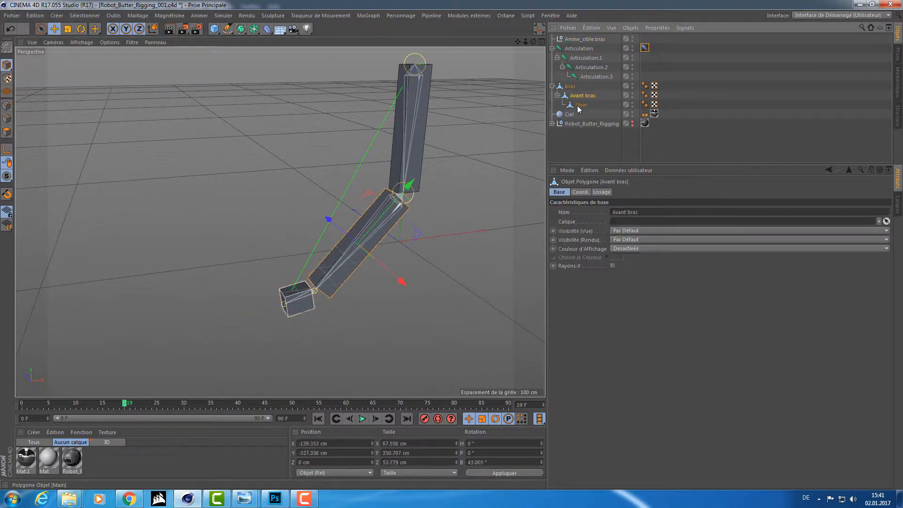
{"action": "left_click", "coordinate": [579, 49]}
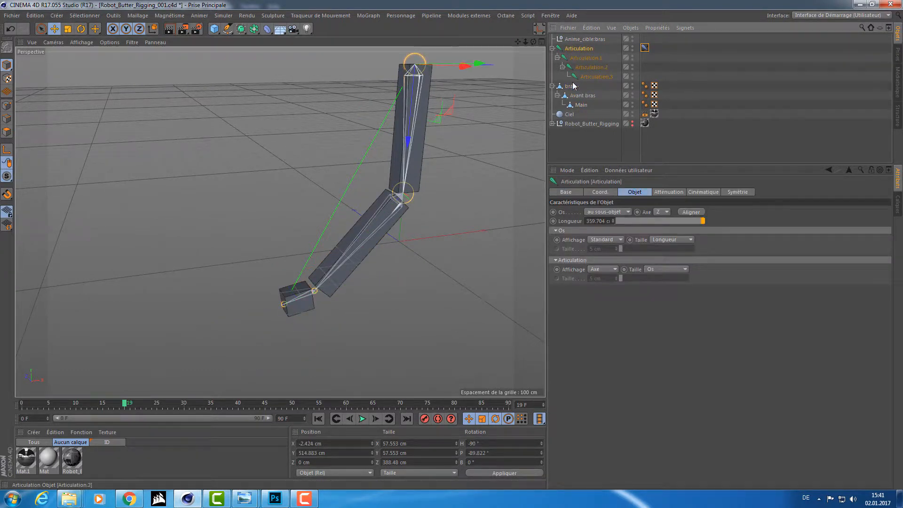
Step: Move the Main and Avant bras meshes out of their parents to the top level of the hierarchy
{"action": "left_click_drag", "start_coordinate": [575, 105], "coordinate": [573, 113]}
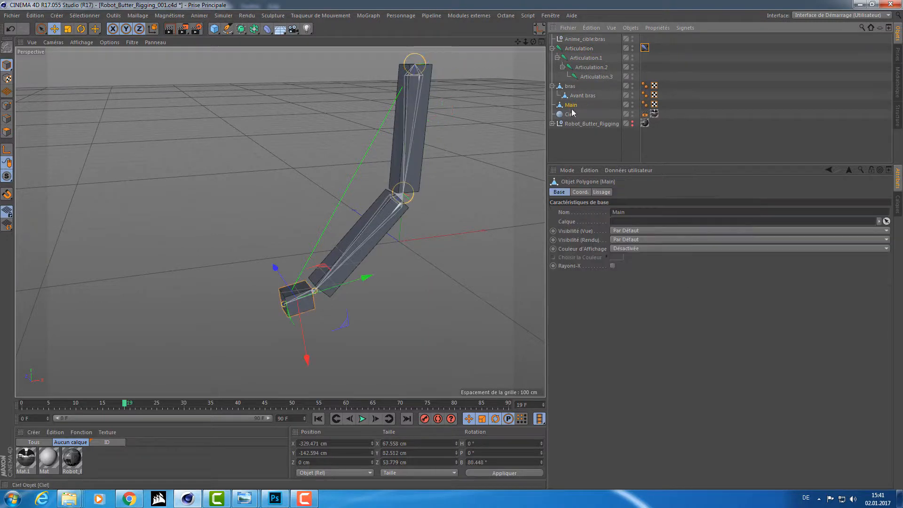
{"action": "left_click", "coordinate": [573, 96]}
{"action": "left_click_drag", "start_coordinate": [570, 99], "coordinate": [572, 104]}
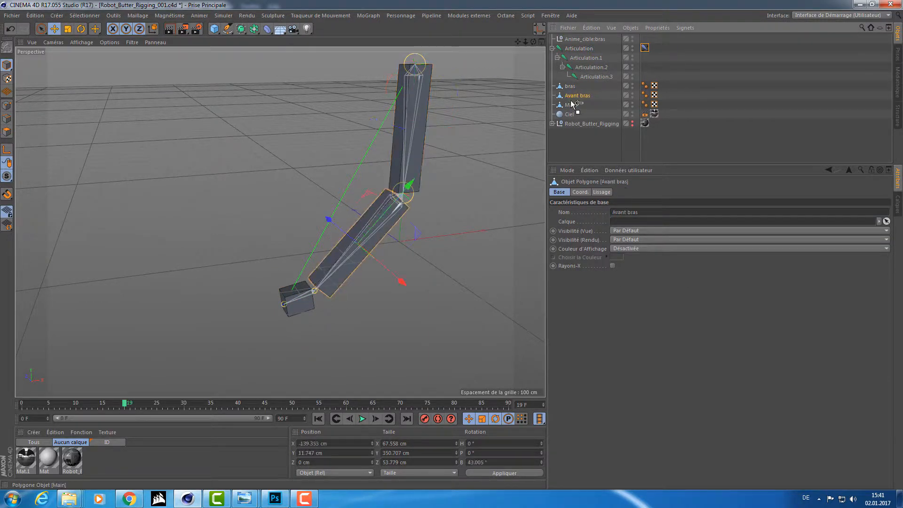
Step: Parent the bras mesh under Articulation, Avant bras under Articulation.1 and Main under Articulation.2
{"action": "left_click", "coordinate": [569, 87]}
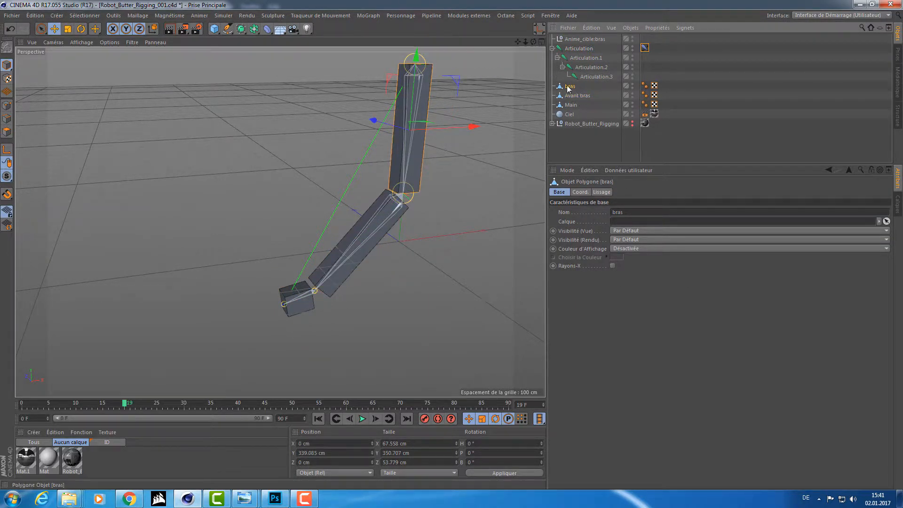
{"action": "left_click_drag", "start_coordinate": [577, 51], "coordinate": [575, 52]}
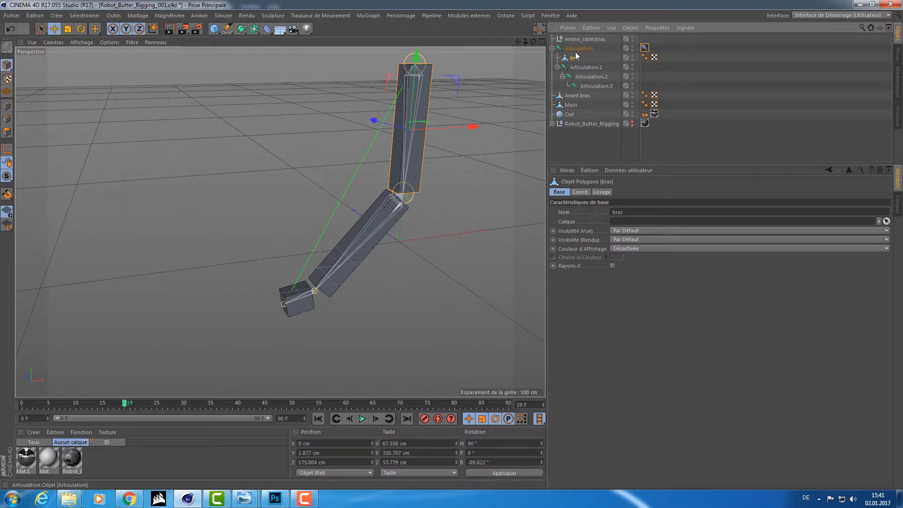
{"action": "left_click", "coordinate": [583, 67]}
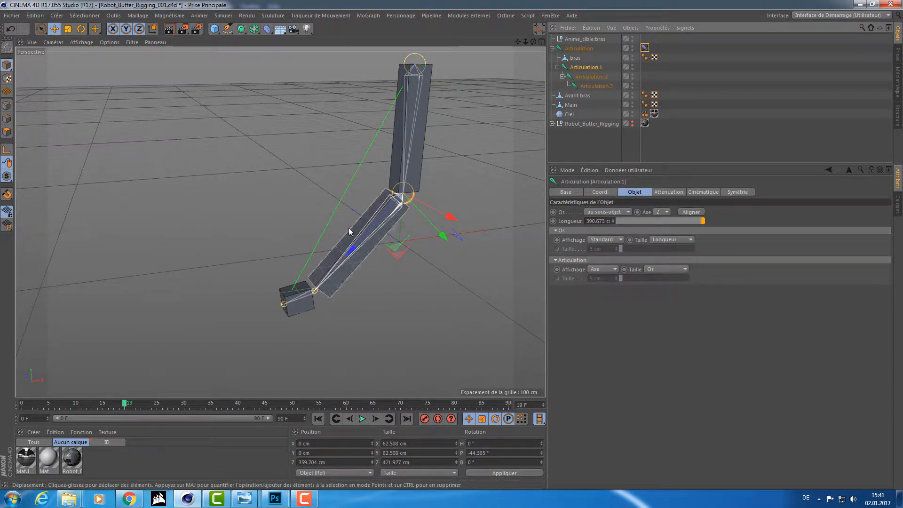
{"action": "left_click_drag", "start_coordinate": [572, 98], "coordinate": [584, 72]}
{"action": "left_click", "coordinate": [581, 88]}
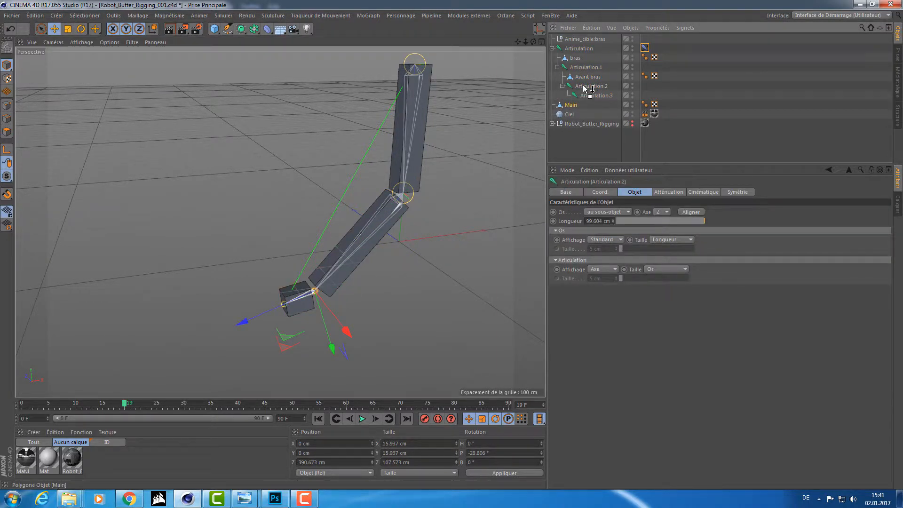
{"action": "left_click_drag", "start_coordinate": [585, 89], "coordinate": [585, 90]}
Step: Move the target Anime_cible:bras to about X -282 cm, Y 125 cm to bend the arm meshes with the joint chain
{"action": "left_click", "coordinate": [583, 39]}
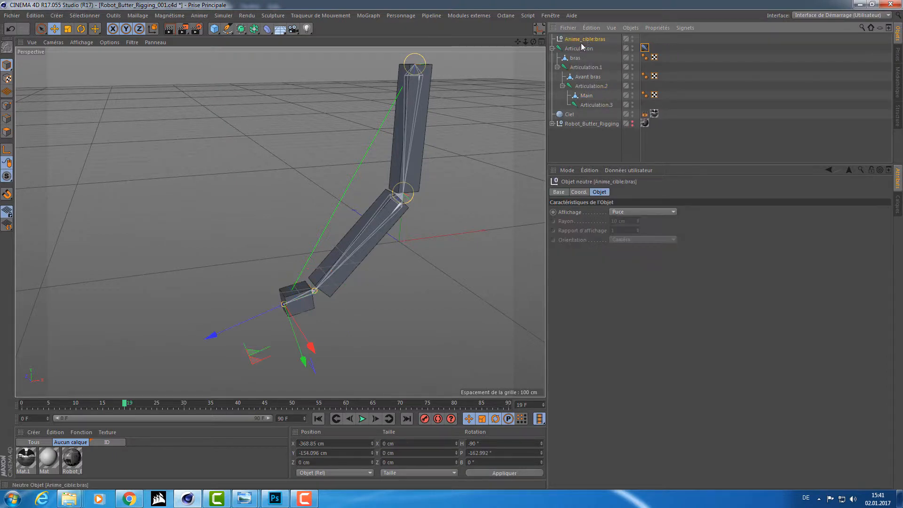
{"action": "left_click_drag", "start_coordinate": [245, 359], "coordinate": [263, 235], "text": "alt"}
{"action": "left_click_drag", "start_coordinate": [290, 171], "coordinate": [309, 233], "text": "alt"}
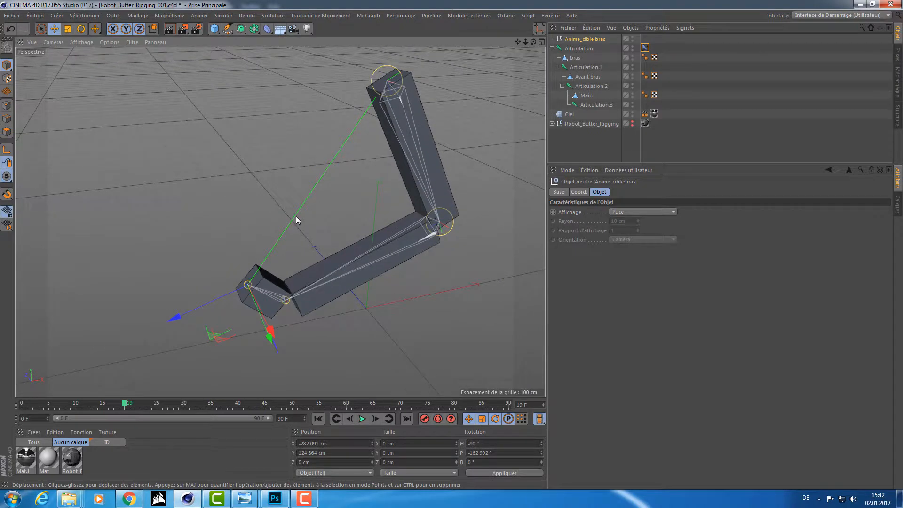
{"action": "left_click_drag", "start_coordinate": [275, 194], "coordinate": [311, 160], "text": "alt"}
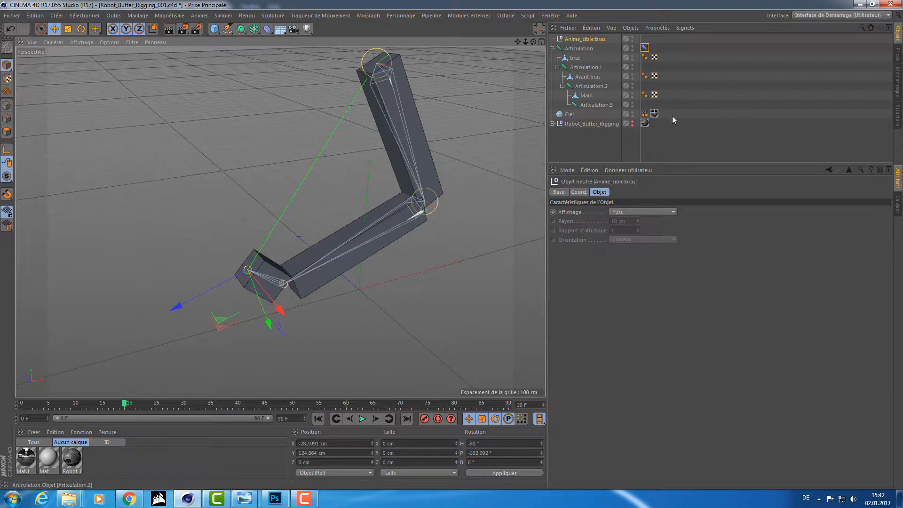
Step: Delete the demonstration arm: the Anime_cible:bras target and the whole Articulation chain with its bras, Avant bras and Main meshes
{"action": "left_click_drag", "start_coordinate": [679, 104], "coordinate": [555, 37]}
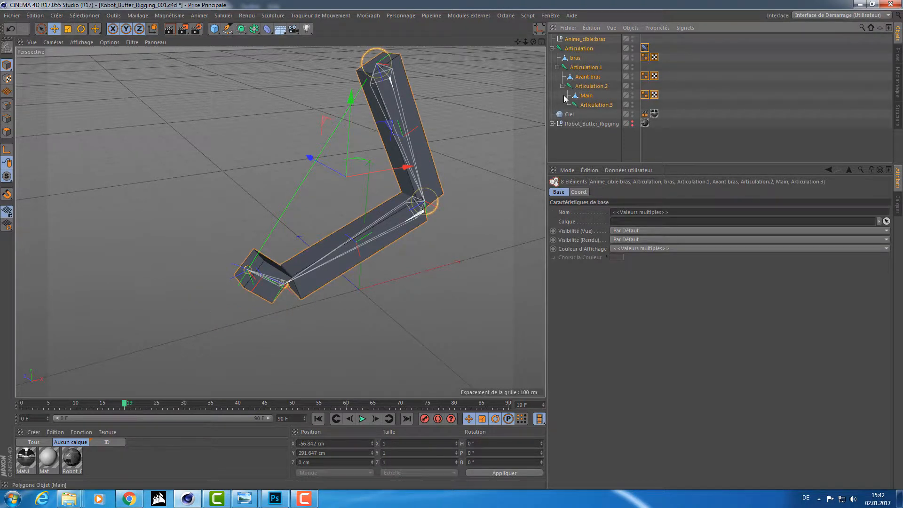
{"action": "key", "text": "Delete"}
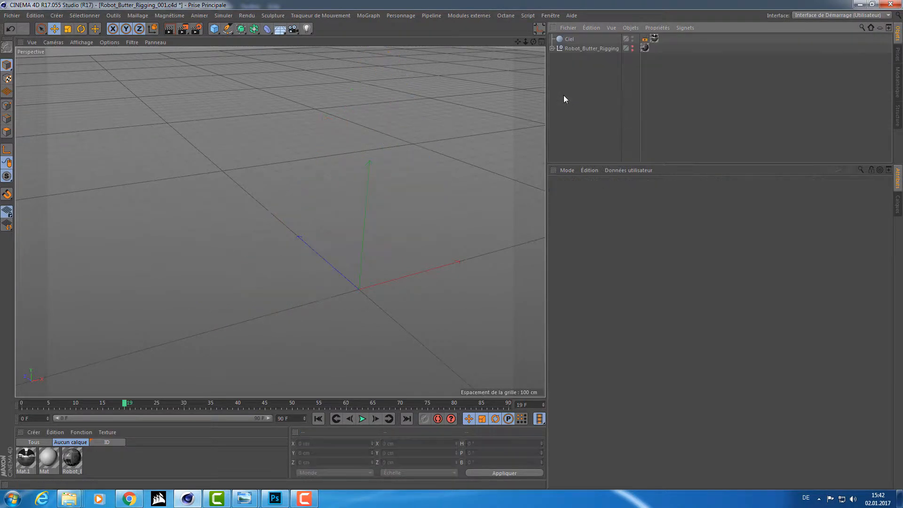
Step: Show the Robot_Butter_Rigging model, examine its arm joints from the side and hide the model again
{"action": "left_click", "coordinate": [632, 49]}
{"action": "scroll", "coordinate": [303, 138], "scroll_direction": "up", "scroll_amount": 6}
{"action": "right_click_drag", "start_coordinate": [412, 211], "coordinate": [377, 210], "text": "alt"}
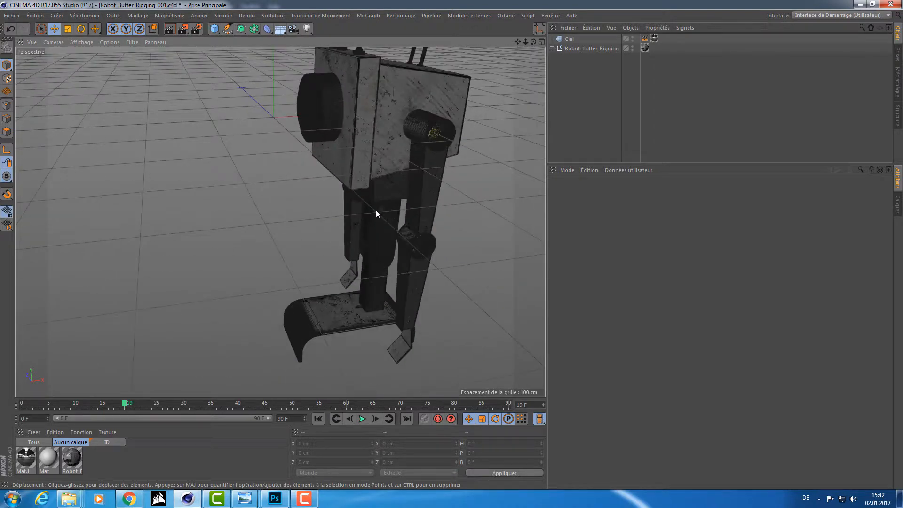
{"action": "left_click_drag", "start_coordinate": [377, 211], "coordinate": [324, 177], "text": "alt"}
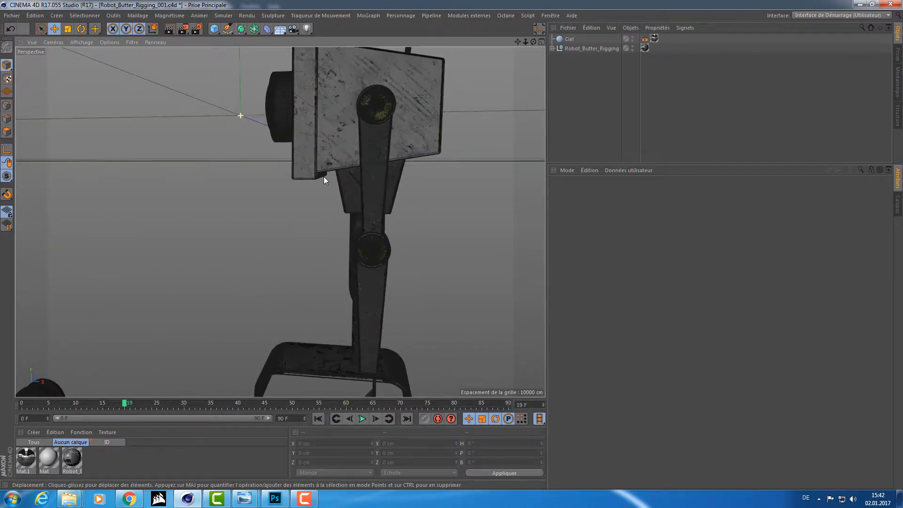
{"action": "left_click", "coordinate": [633, 47], "text": "ctrl"}
Step: Create a cube and resize it into an upright bar about 25 cm wide, 300 cm tall and 31 cm deep
{"action": "left_click_drag", "start_coordinate": [286, 99], "coordinate": [246, 48], "text": "alt"}
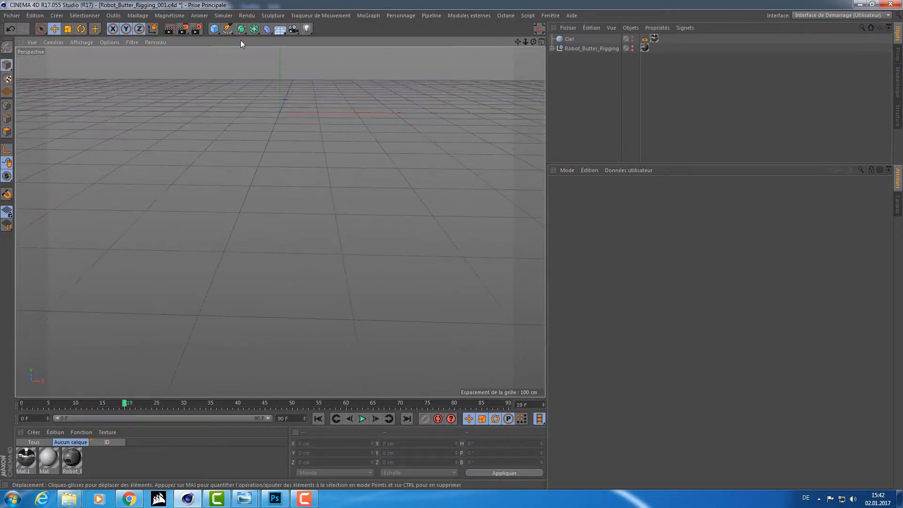
{"action": "left_click", "coordinate": [215, 30]}
{"action": "middle_click_drag", "start_coordinate": [286, 66], "coordinate": [313, 148], "text": "alt"}
{"action": "left_click_drag", "start_coordinate": [313, 150], "coordinate": [314, 55]}
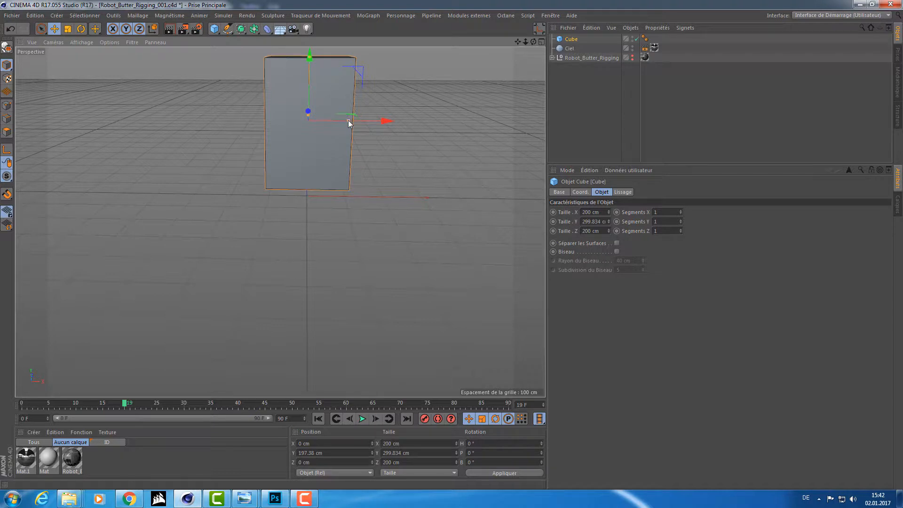
{"action": "left_click_drag", "start_coordinate": [348, 121], "coordinate": [386, 99]}
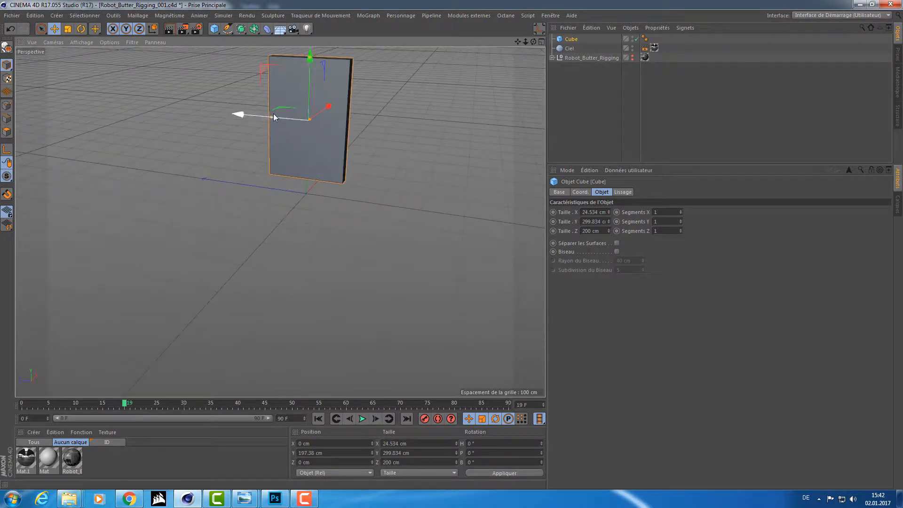
{"action": "left_click_drag", "start_coordinate": [272, 116], "coordinate": [302, 120]}
{"action": "middle_click_drag", "start_coordinate": [381, 101], "coordinate": [377, 262], "text": "alt"}
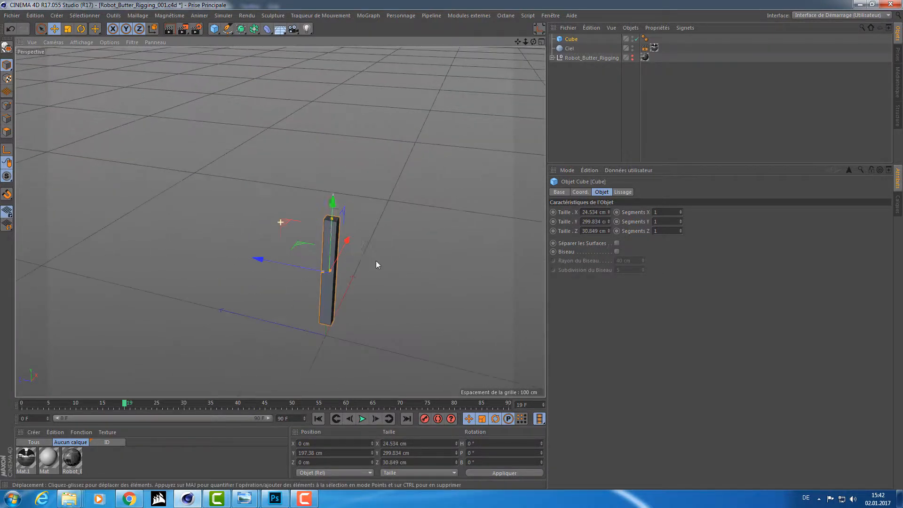
Step: Add two shorter copies of the bar in line below it to form a three-part arm, the last about 37 cm tall
{"action": "left_click_drag", "start_coordinate": [332, 201], "coordinate": [327, 325]}
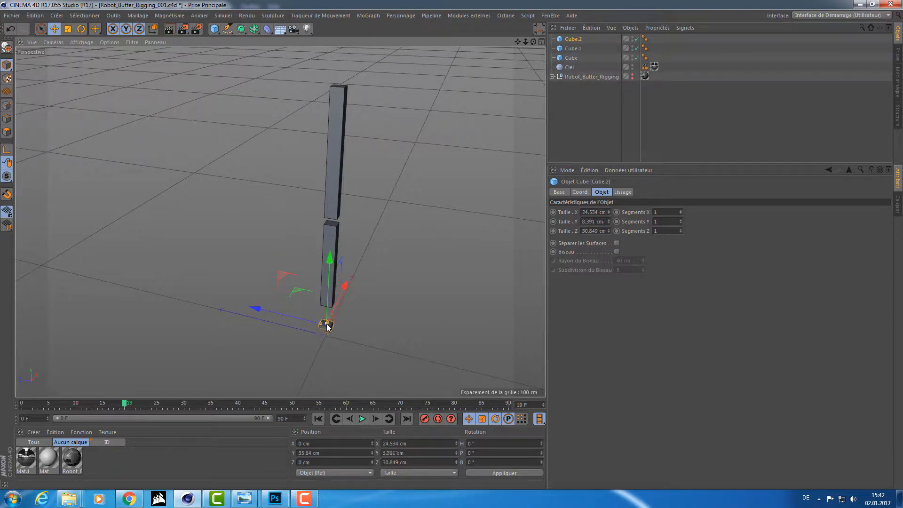
{"action": "left_click_drag", "start_coordinate": [329, 283], "coordinate": [292, 291]}
Step: Draw a four-joint chain along the three cubes in the front view, from the upper end through both gaps to the lower end
{"action": "middle_click", "coordinate": [284, 68]}
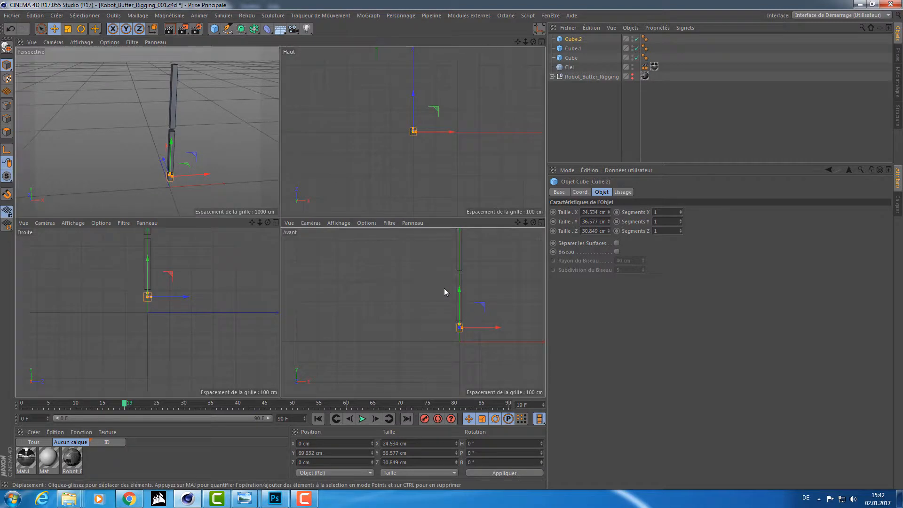
{"action": "middle_click", "coordinate": [446, 292]}
{"action": "scroll", "coordinate": [323, 175], "scroll_direction": "down", "scroll_amount": 4}
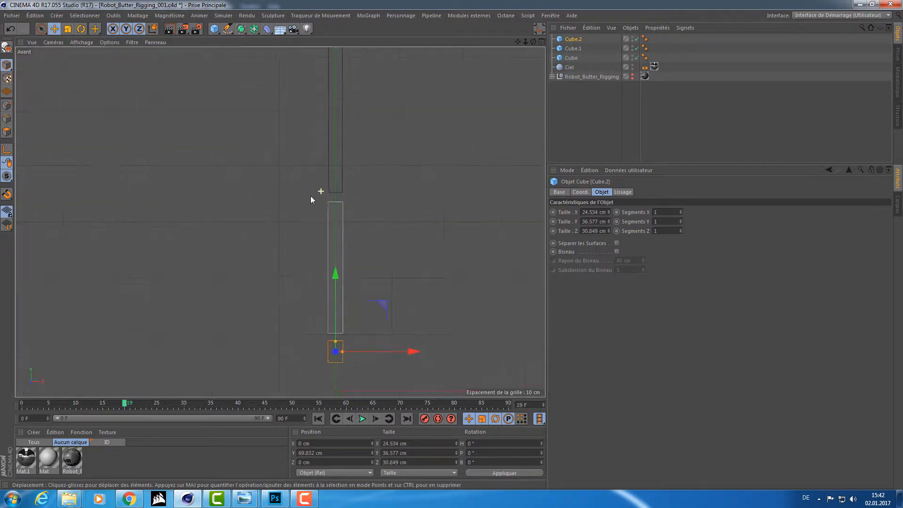
{"action": "left_click", "coordinate": [303, 212]}
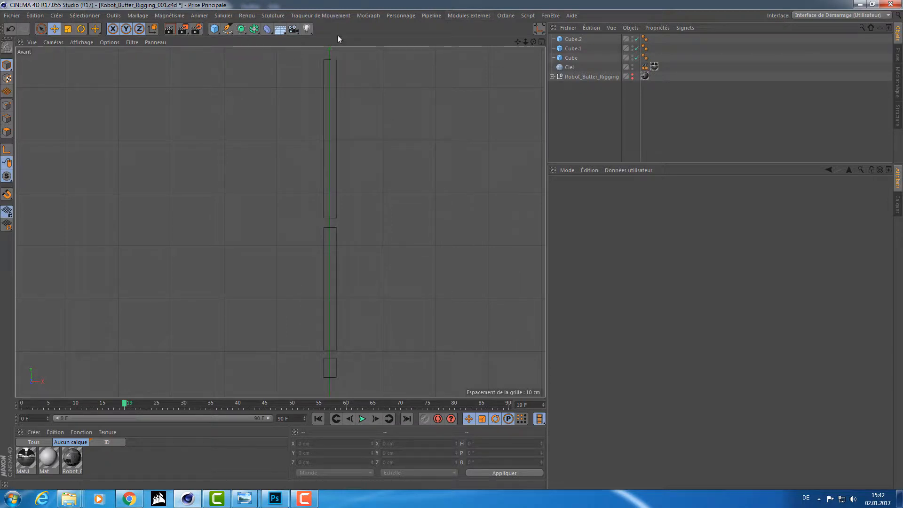
{"action": "left_click", "coordinate": [441, 14]}
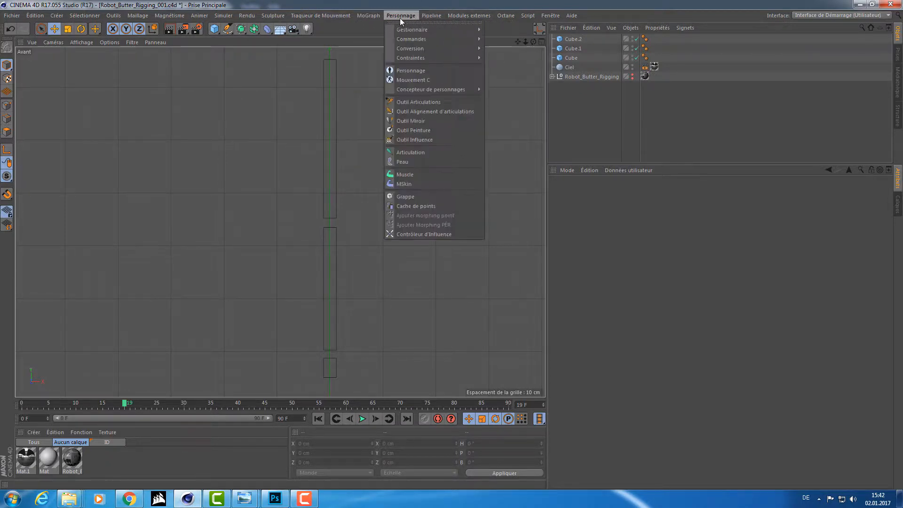
{"action": "left_click", "coordinate": [416, 102]}
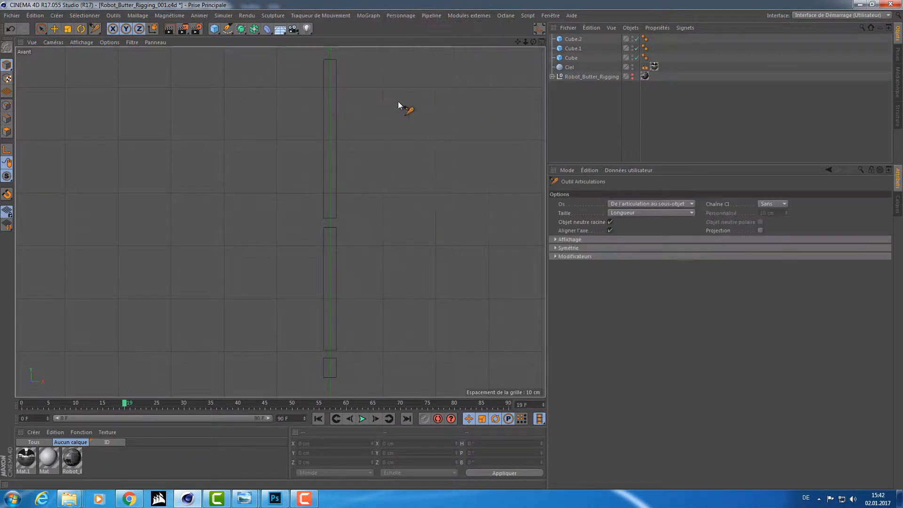
{"action": "left_click", "coordinate": [330, 60], "text": "ctrl"}
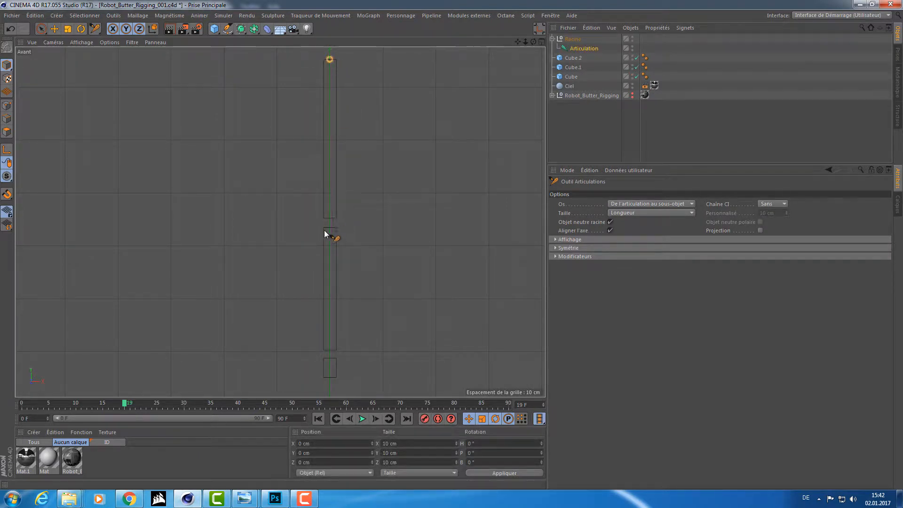
{"action": "left_click", "coordinate": [328, 221], "text": "ctrl"}
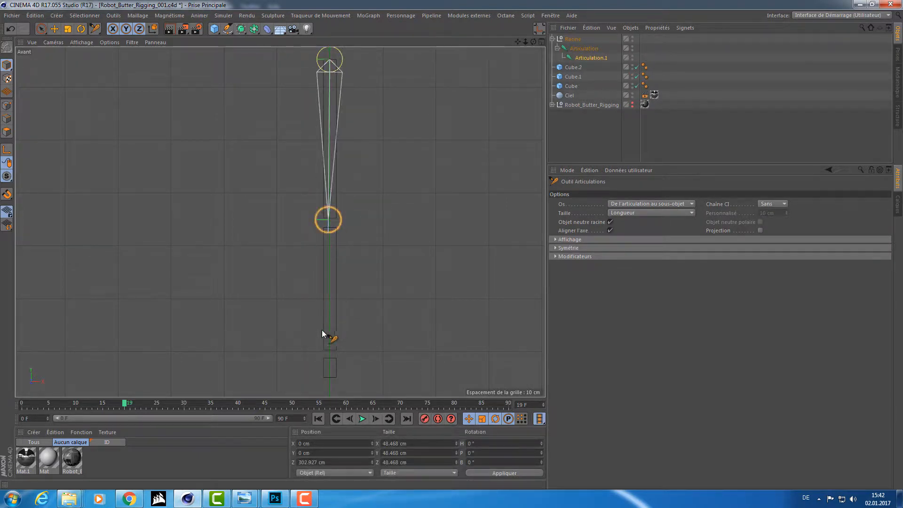
{"action": "left_click", "coordinate": [329, 354], "text": "ctrl"}
{"action": "left_click", "coordinate": [330, 377], "text": "ctrl"}
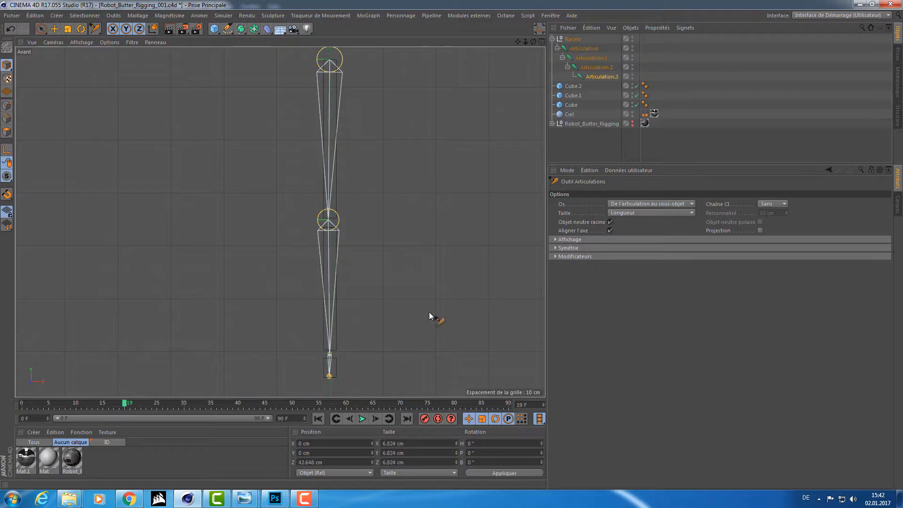
Step: Create an IK chain on the joints from Articulation to Articulation.3
{"action": "key", "text": "e"}
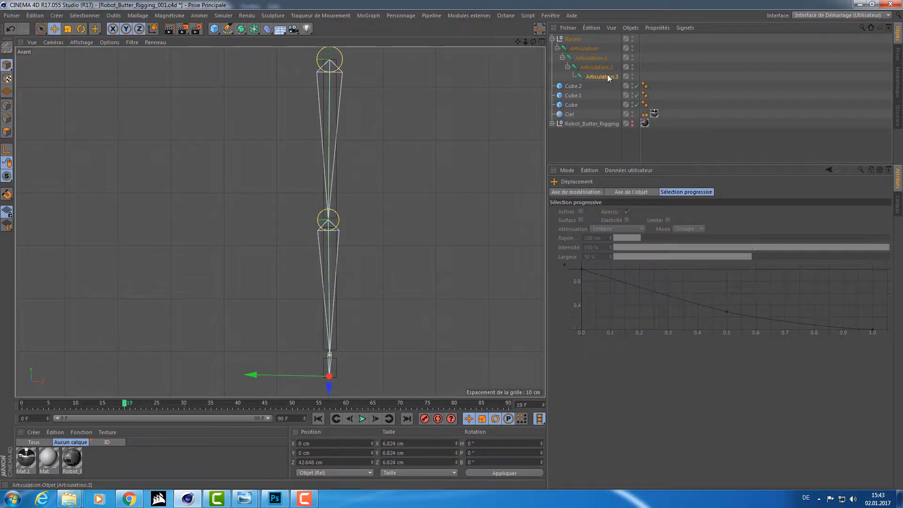
{"action": "left_click", "coordinate": [407, 13]}
{"action": "mouse_move", "coordinate": [422, 40]}
{"action": "left_click", "coordinate": [498, 43]}
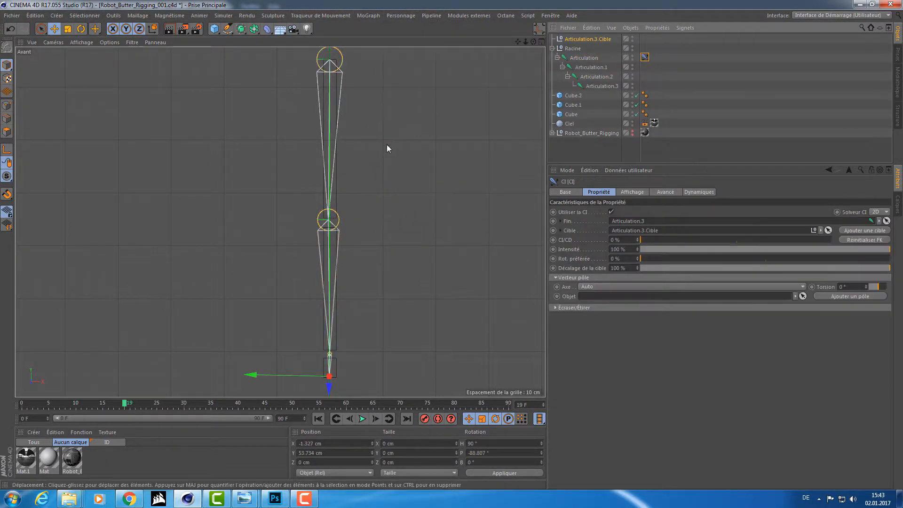
Step: Move the IK target in the perspective view to about X 211 cm, Y 190 cm to bend the joint chain
{"action": "middle_click", "coordinate": [386, 145]}
{"action": "middle_click", "coordinate": [166, 139]}
{"action": "left_click_drag", "start_coordinate": [290, 166], "coordinate": [342, 87], "text": "alt"}
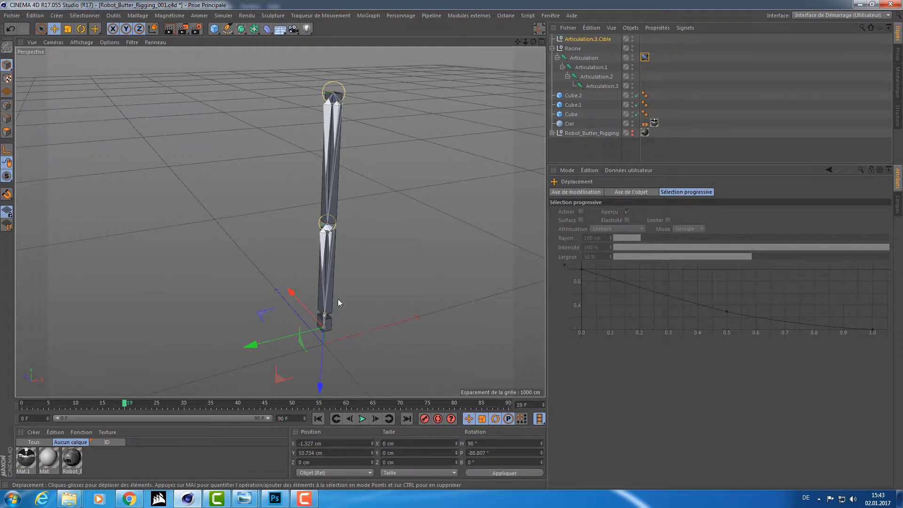
{"action": "left_click_drag", "start_coordinate": [339, 303], "coordinate": [324, 319], "text": "alt"}
{"action": "left_click_drag", "start_coordinate": [276, 371], "coordinate": [344, 347]}
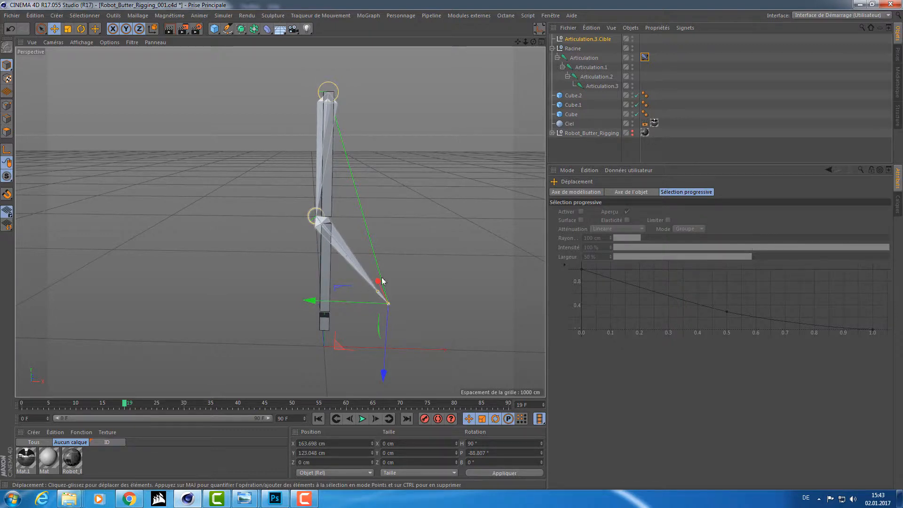
{"action": "left_click_drag", "start_coordinate": [340, 347], "coordinate": [382, 191]}
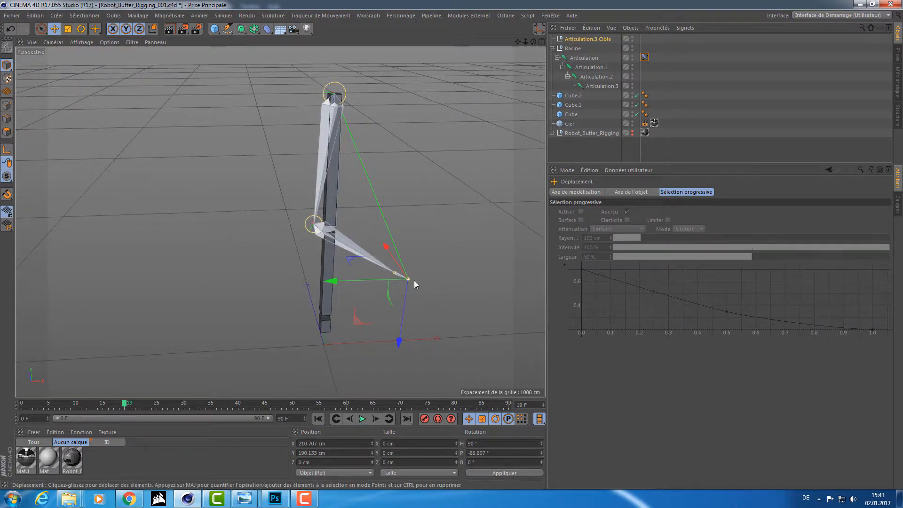
{"action": "left_click", "coordinate": [408, 17]}
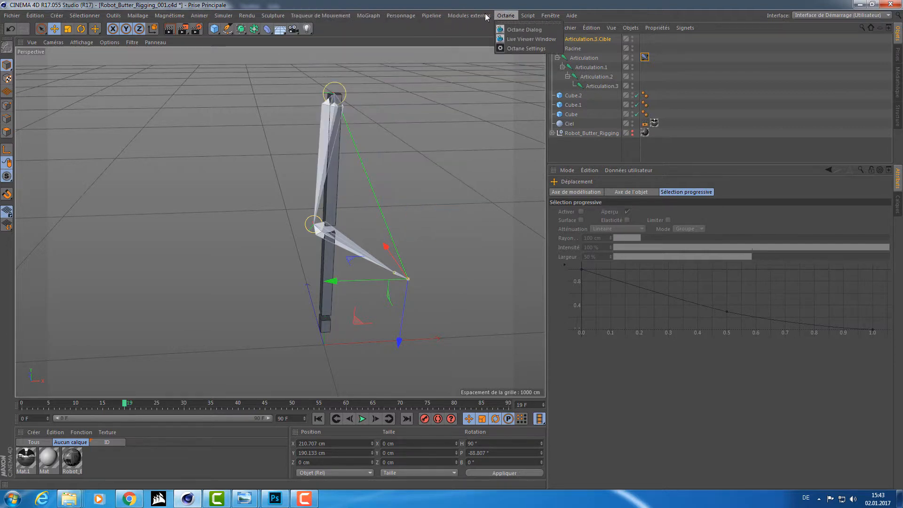
{"action": "mouse_move", "coordinate": [400, 18]}
{"action": "mouse_move", "coordinate": [413, 40]}
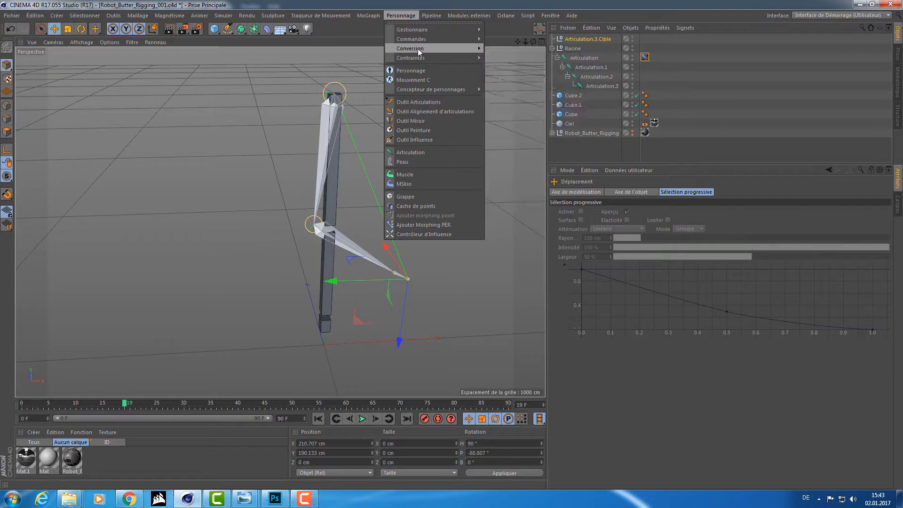
{"action": "mouse_move", "coordinate": [417, 56]}
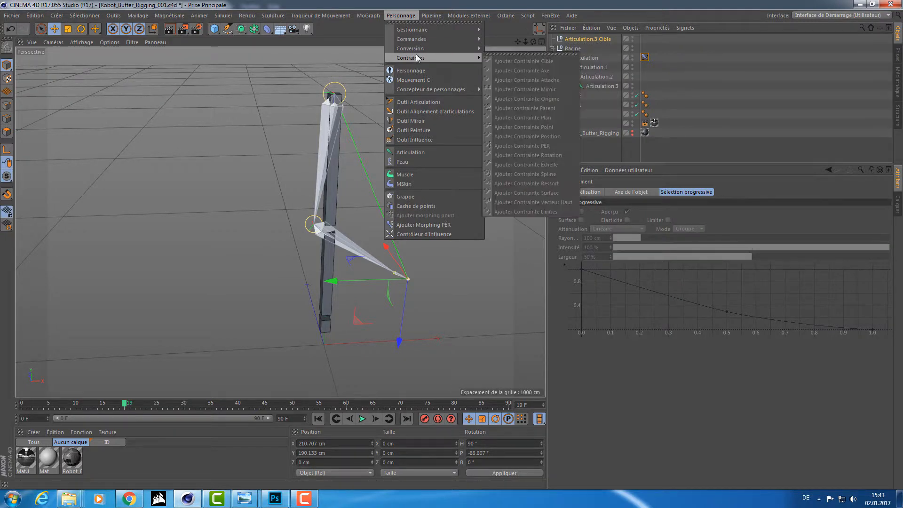
{"action": "left_click", "coordinate": [441, 112]}
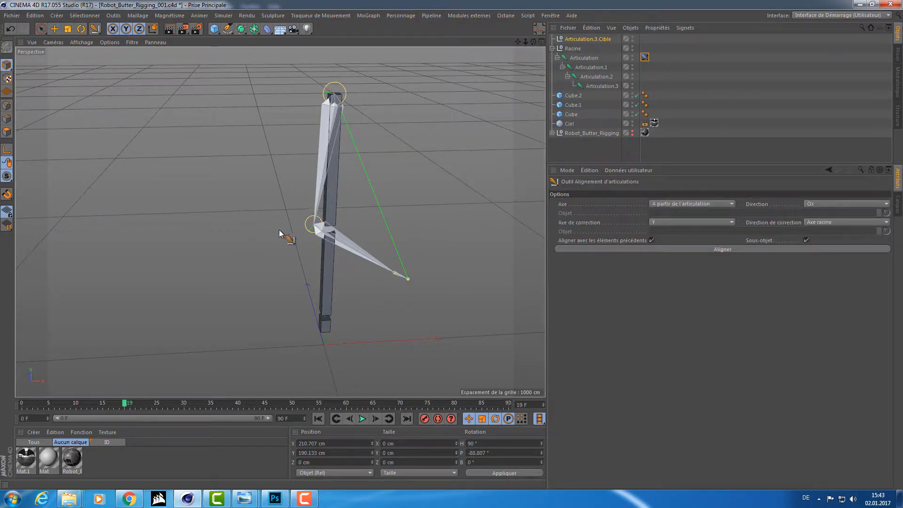
{"action": "key", "text": "e"}
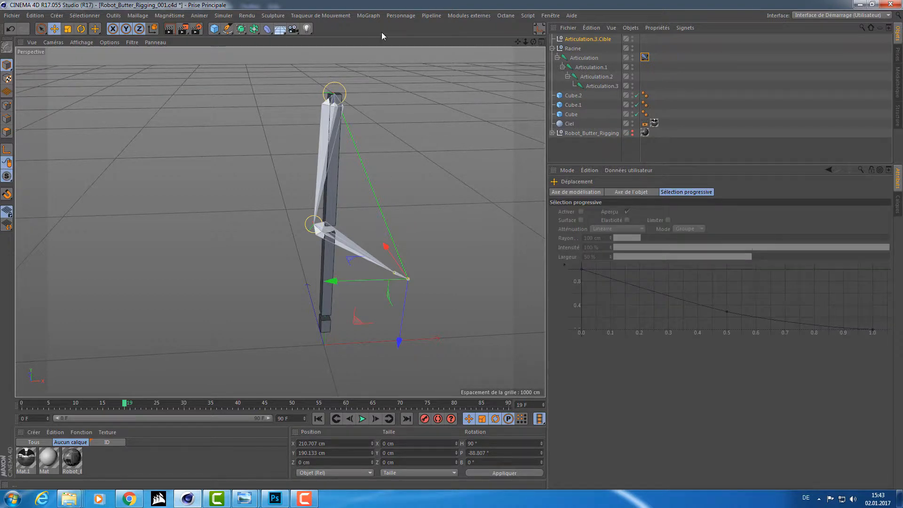
Step: Examine the object, falloff, kinematics and symmetry properties of the four joints, and the bend at the elbow joint
{"action": "left_click", "coordinate": [585, 58]}
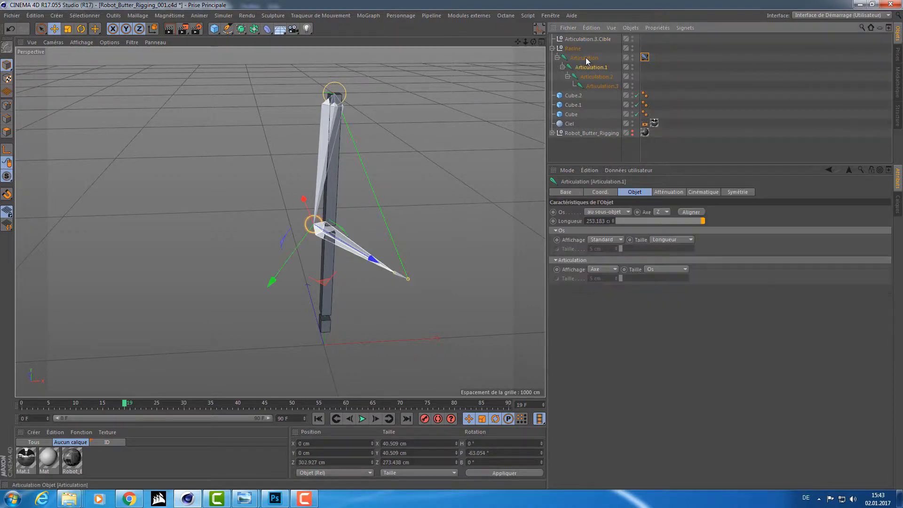
{"action": "left_click", "coordinate": [606, 86], "text": "shift"}
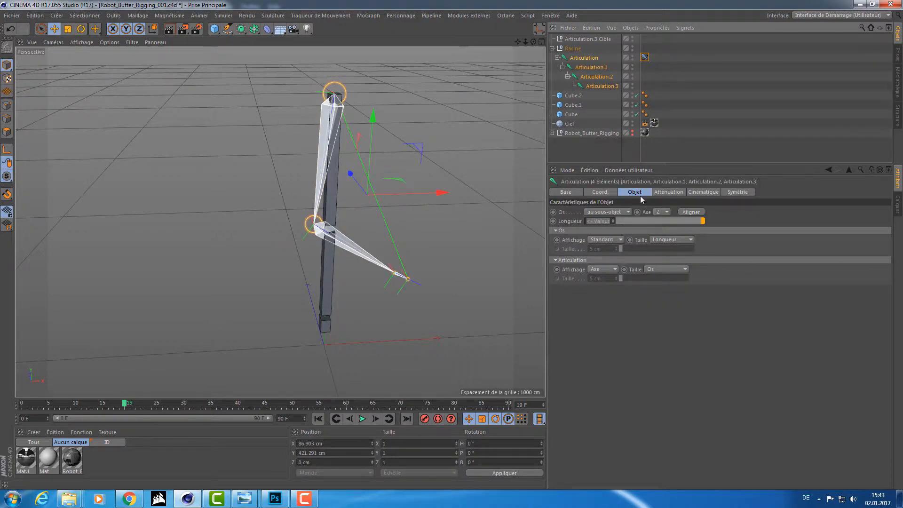
{"action": "left_click", "coordinate": [669, 191]}
{"action": "left_click", "coordinate": [703, 193]}
{"action": "left_click", "coordinate": [732, 191]}
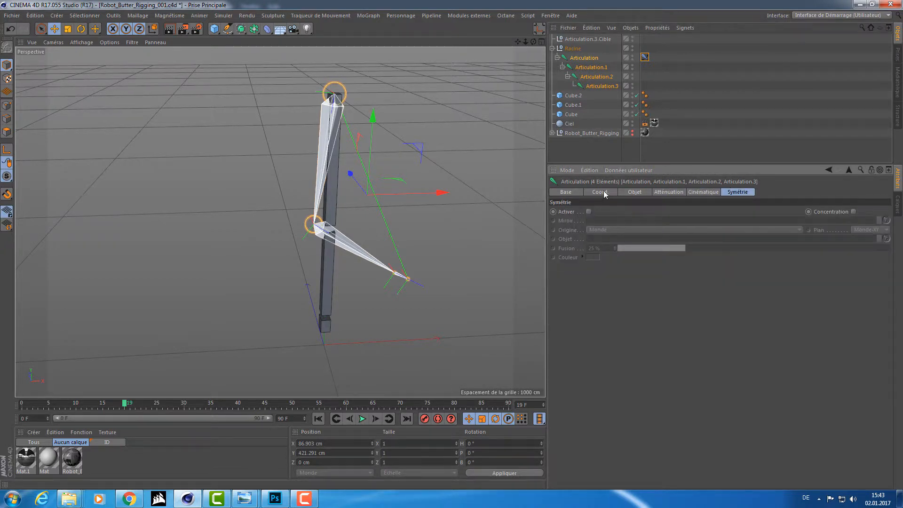
{"action": "left_click", "coordinate": [635, 192]}
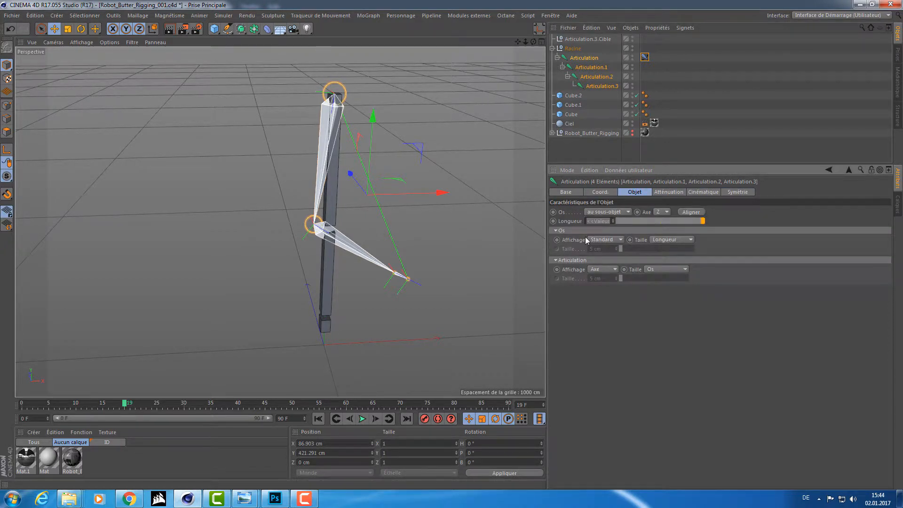
{"action": "left_click_drag", "start_coordinate": [300, 211], "coordinate": [321, 221], "text": "alt"}
{"action": "left_click", "coordinate": [331, 241]}
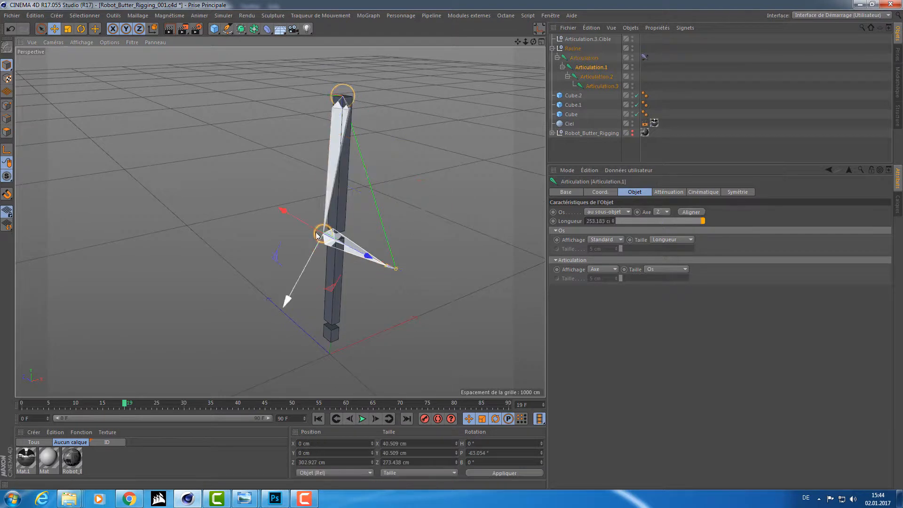
{"action": "left_click_drag", "start_coordinate": [158, 230], "coordinate": [140, 268], "text": "alt"}
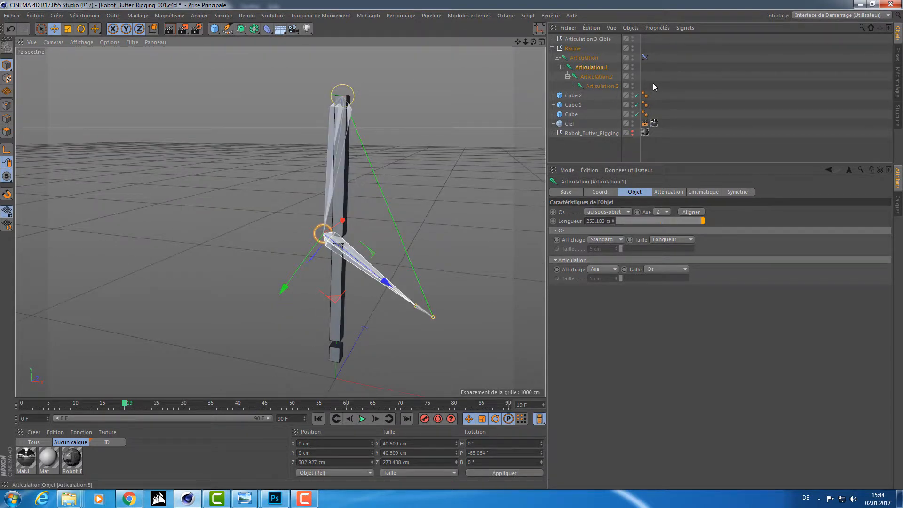
Step: Delete the IK target, the Racine joint chain and the three cubes from the scene
{"action": "left_click_drag", "start_coordinate": [655, 83], "coordinate": [577, 41]}
{"action": "key", "text": "Delete"}
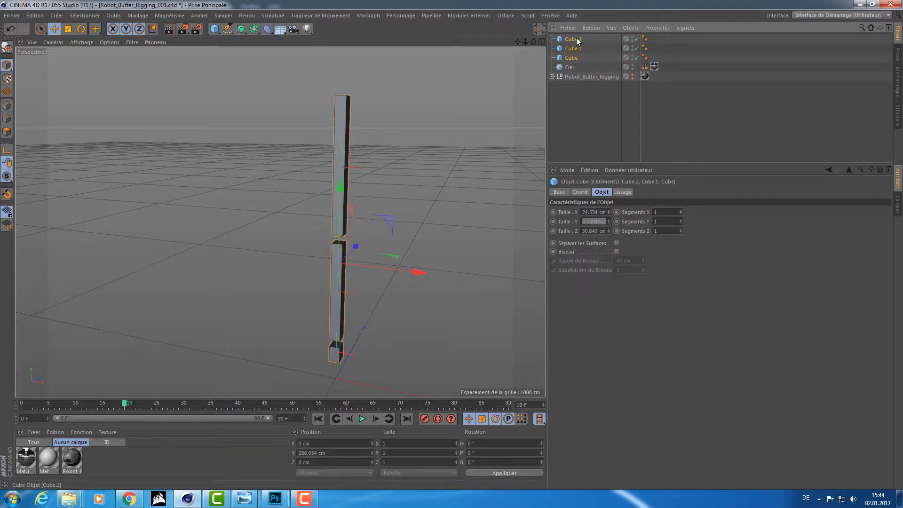
{"action": "key", "text": "Delete"}
{"action": "left_click_drag", "start_coordinate": [280, 225], "coordinate": [316, 231], "text": "alt"}
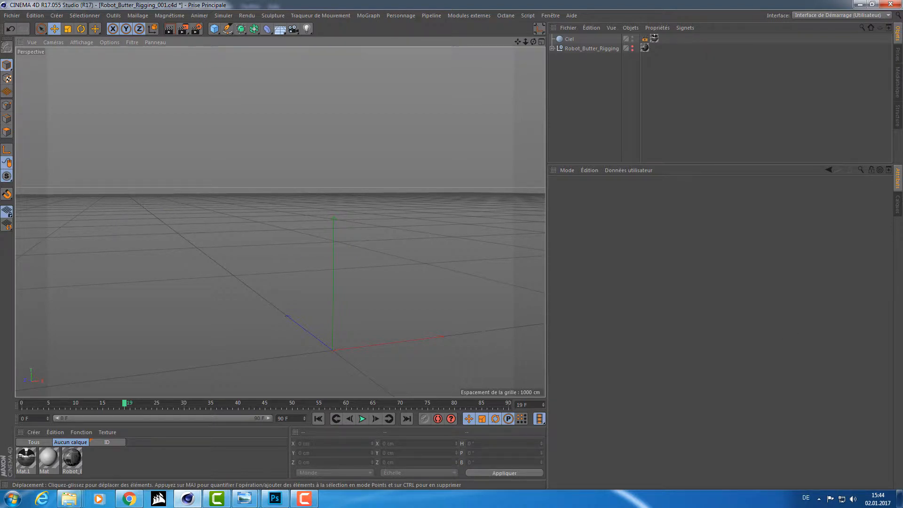
{"action": "left_click_drag", "start_coordinate": [240, 263], "coordinate": [128, 207]}
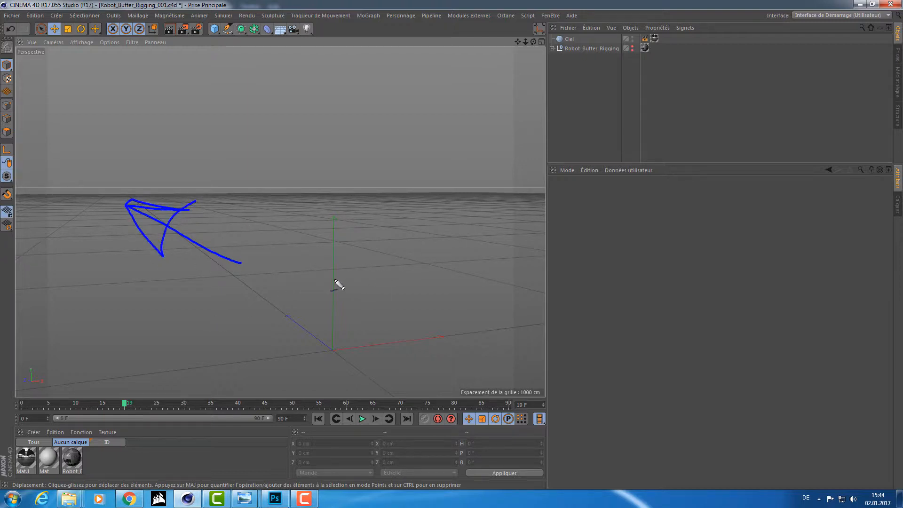
{"action": "left_click_drag", "start_coordinate": [303, 90], "coordinate": [289, 284]}
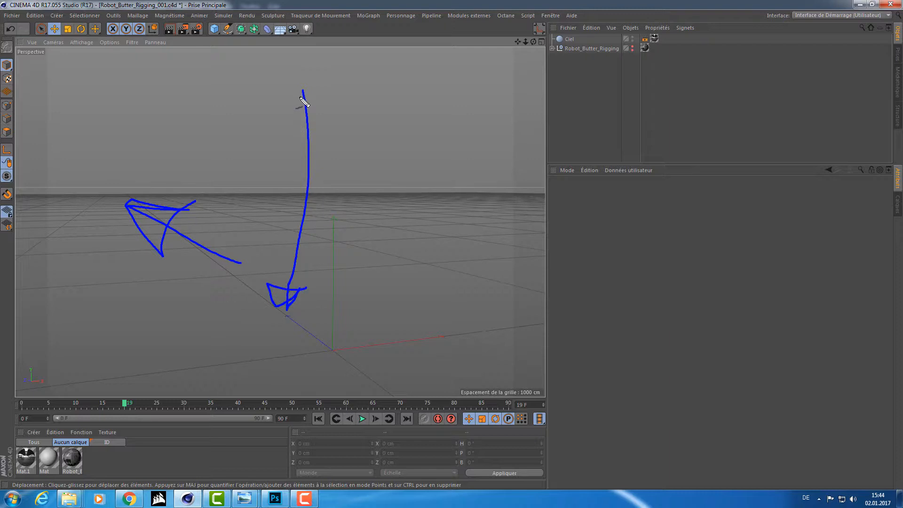
{"action": "left_click_drag", "start_coordinate": [336, 283], "coordinate": [491, 223]}
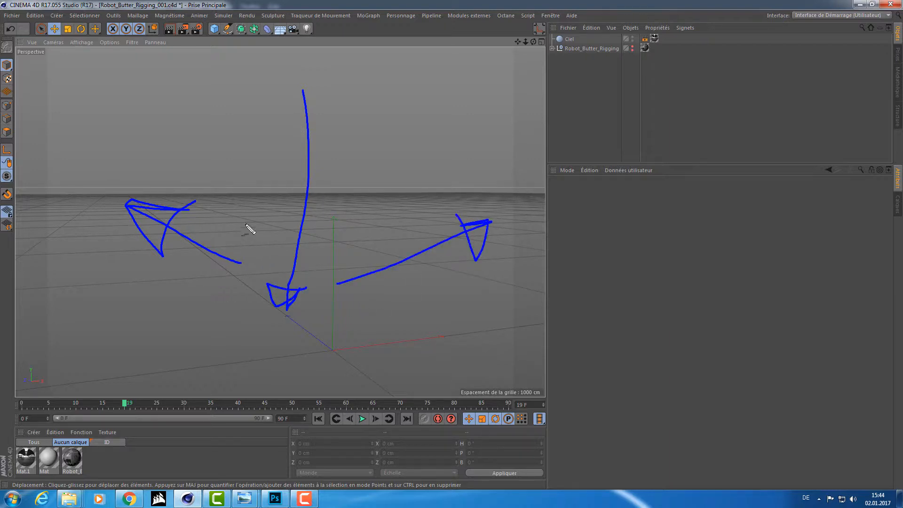
{"action": "left_click_drag", "start_coordinate": [246, 226], "coordinate": [114, 224]}
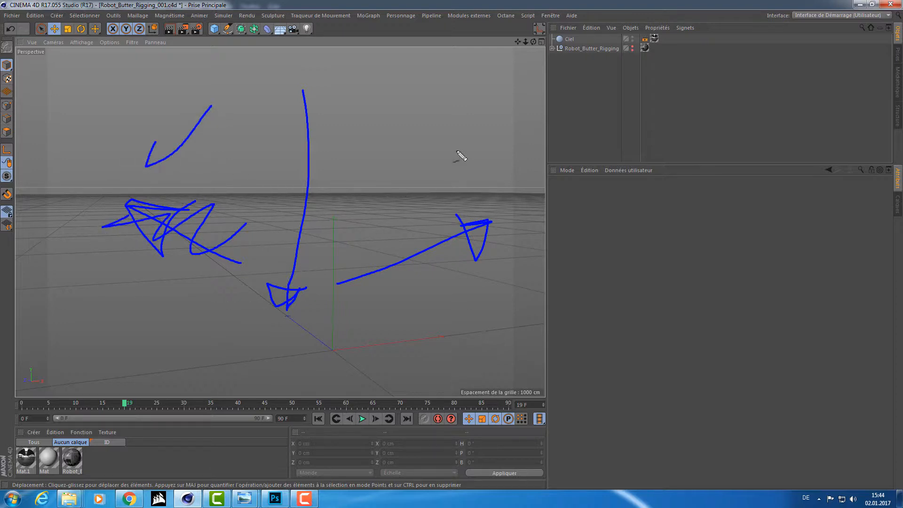
{"action": "left_click_drag", "start_coordinate": [402, 145], "coordinate": [498, 195]}
{"action": "key", "text": "Escape"}
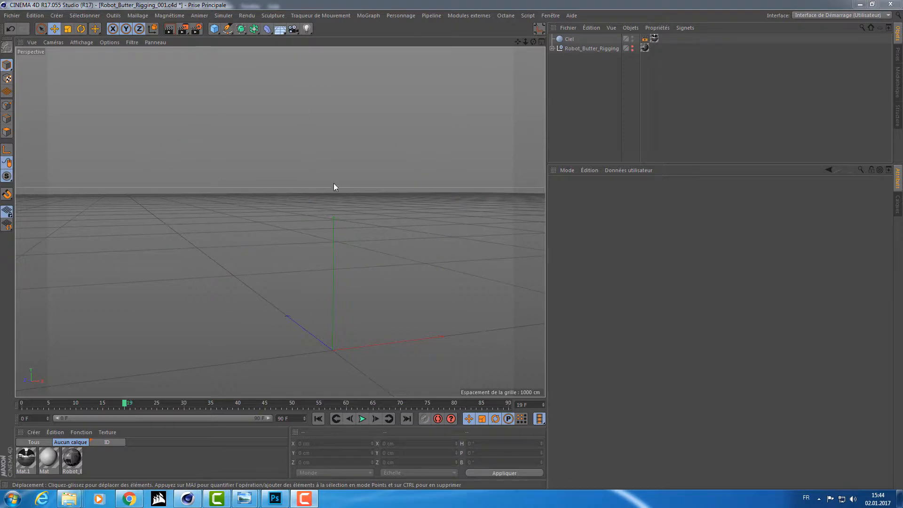
Step: Make the Robot_Butter_Rigging object visible in the perspective view again
{"action": "left_click_drag", "start_coordinate": [334, 183], "coordinate": [282, 197], "text": "alt"}
{"action": "key", "text": "ctrl+shift+d"}
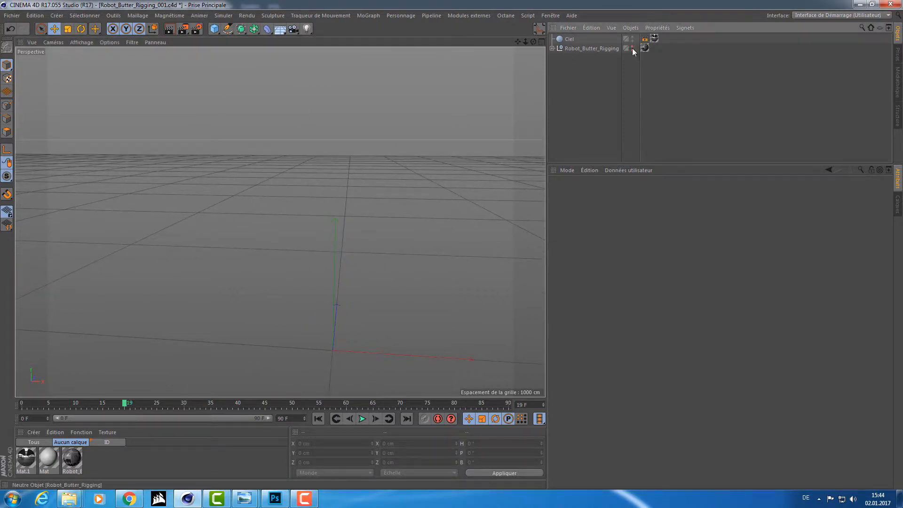
{"action": "left_click", "coordinate": [633, 48]}
{"action": "left_click_drag", "start_coordinate": [388, 143], "coordinate": [395, 235], "text": "alt"}
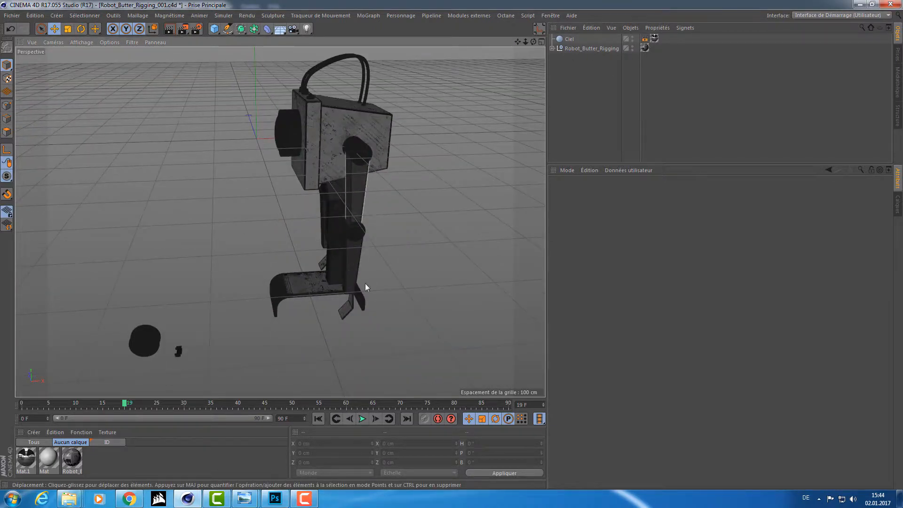
{"action": "left_click_drag", "start_coordinate": [298, 198], "coordinate": [382, 203], "text": "alt"}
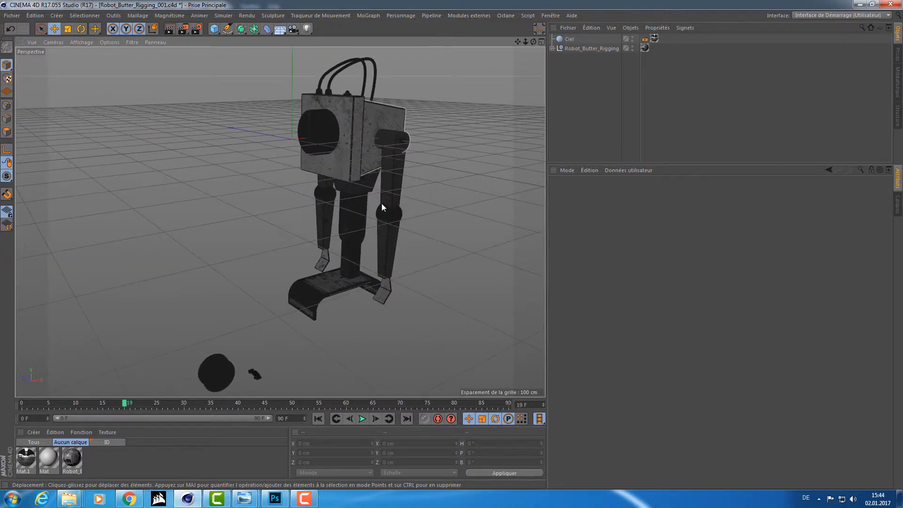
{"action": "scroll", "coordinate": [382, 207], "scroll_direction": "up", "scroll_amount": 8}
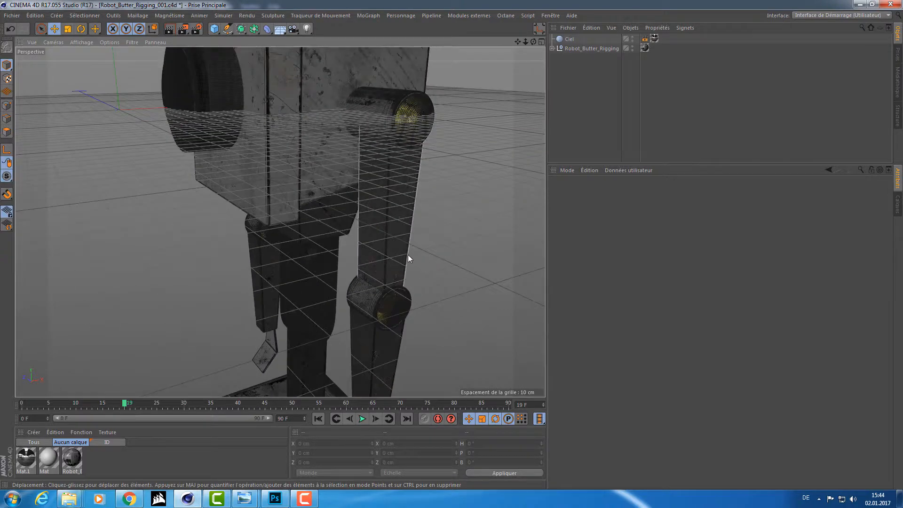
{"action": "left_click_drag", "start_coordinate": [402, 136], "coordinate": [417, 125], "text": "alt"}
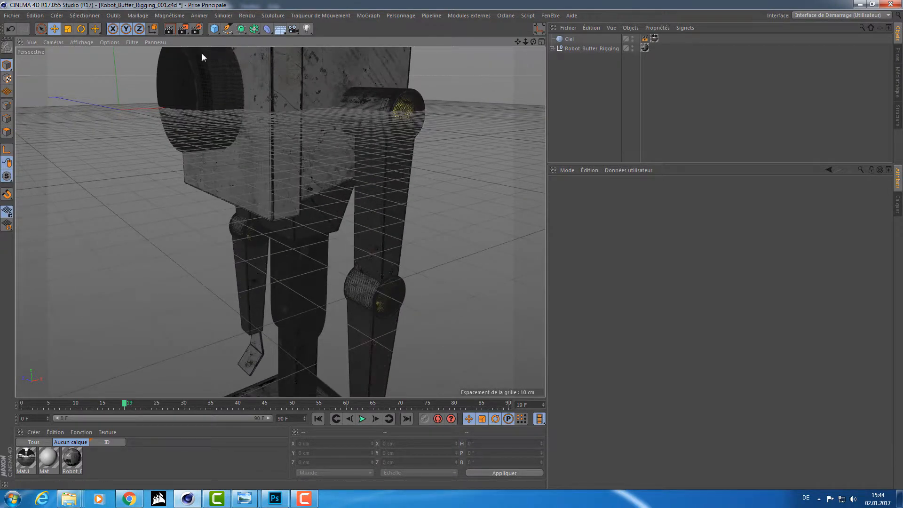
Step: Hide the grid (Grille) in the perspective view
{"action": "left_click", "coordinate": [131, 42]}
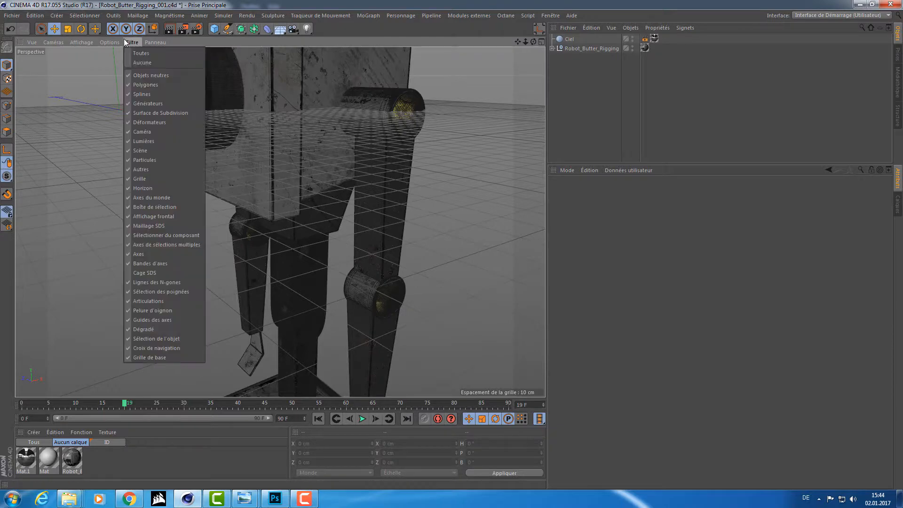
{"action": "left_click", "coordinate": [145, 179]}
{"action": "mouse_move", "coordinate": [304, 159]}
{"action": "left_mouse_down", "text": "alt"}
{"action": "mouse_move", "coordinate": [336, 155]}
{"action": "mouse_move", "coordinate": [331, 117]}
{"action": "mouse_move", "coordinate": [293, 155]}
{"action": "left_mouse_up", "text": "alt"}
{"action": "right_click_drag", "start_coordinate": [404, 89], "coordinate": [447, 101], "text": "alt"}
{"action": "middle_click_drag", "start_coordinate": [447, 106], "coordinate": [444, 146], "text": "alt"}
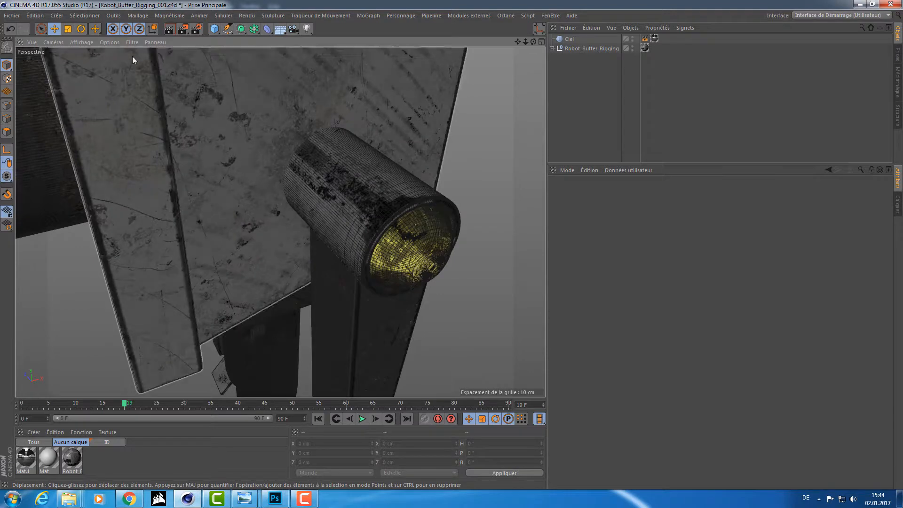
Step: Set the perspective view's display to Ombrage de Gouraud, without wireframe lines
{"action": "left_click", "coordinate": [132, 43]}
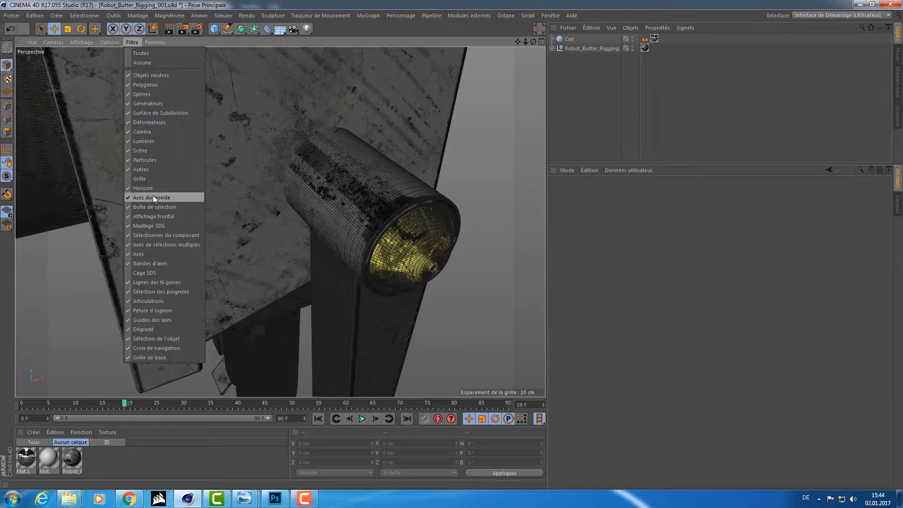
{"action": "left_click", "coordinate": [609, 119]}
{"action": "left_click", "coordinate": [81, 43]}
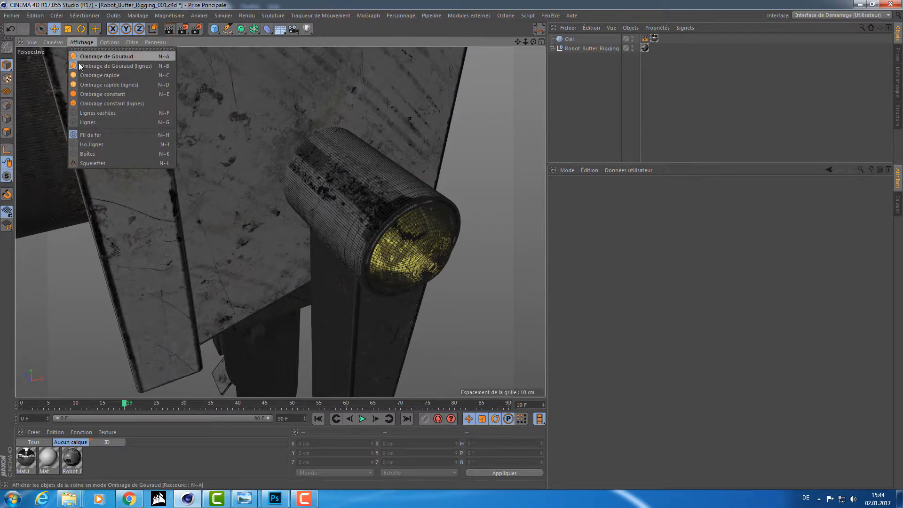
{"action": "left_click", "coordinate": [92, 57]}
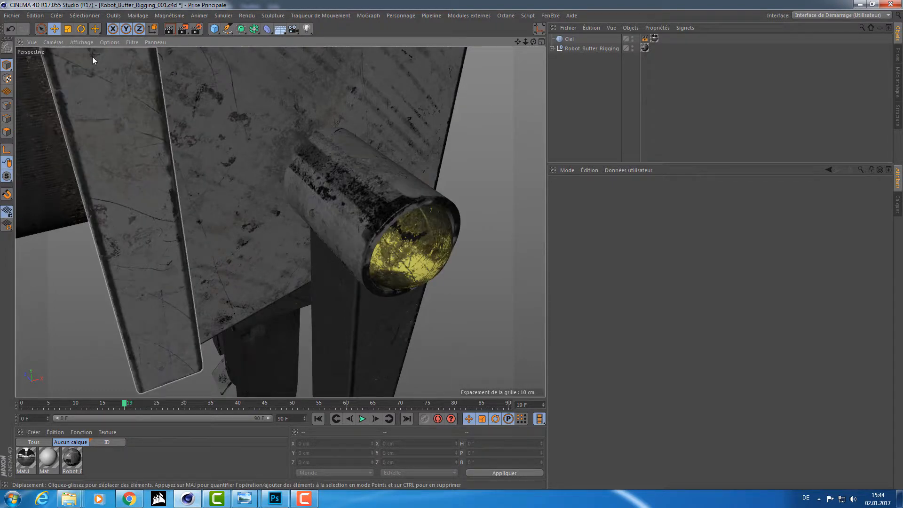
Step: Expand the Robot_Butter_Rigging hierarchy and enlarge the object list until all its parts fit
{"action": "left_click_drag", "start_coordinate": [93, 56], "coordinate": [416, 199], "text": "alt"}
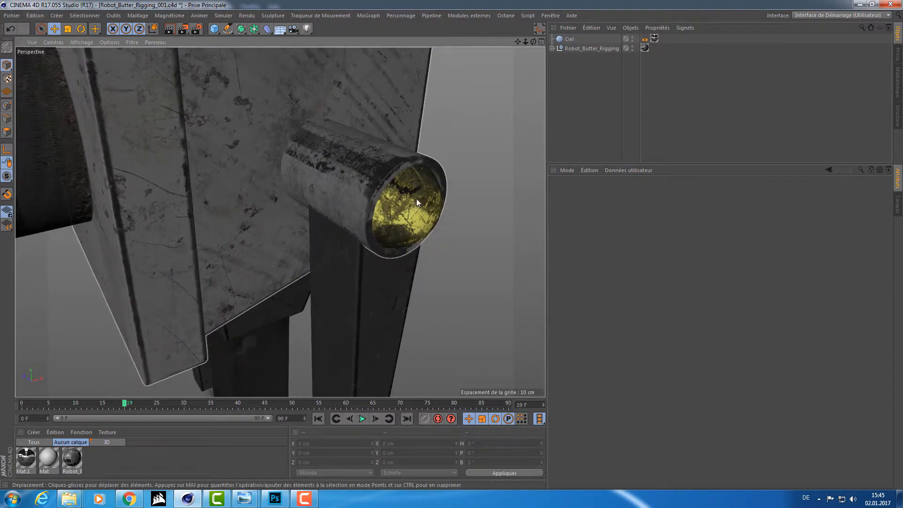
{"action": "right_click_drag", "start_coordinate": [393, 278], "coordinate": [354, 266], "text": "alt"}
{"action": "middle_click_drag", "start_coordinate": [354, 267], "coordinate": [309, 173], "text": "alt"}
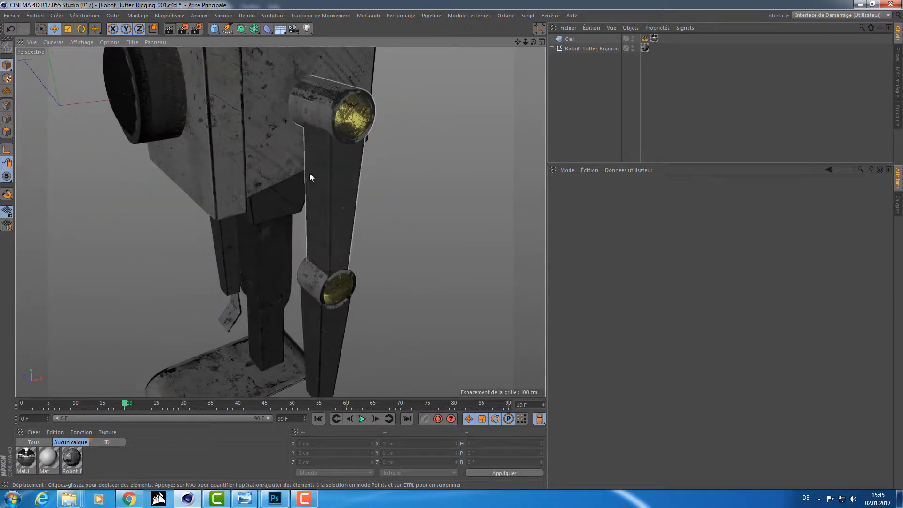
{"action": "left_click", "coordinate": [552, 49]}
{"action": "scroll", "coordinate": [588, 94], "scroll_direction": "down", "scroll_amount": 3}
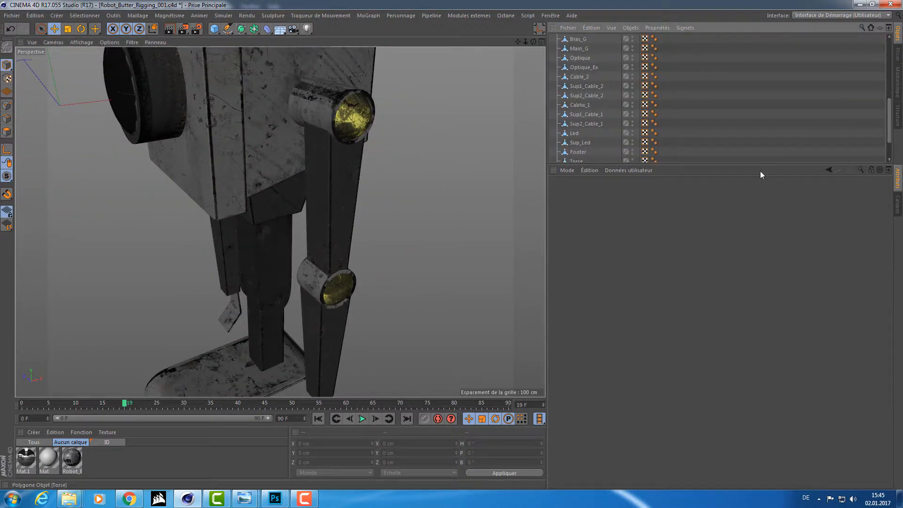
{"action": "left_click_drag", "start_coordinate": [765, 165], "coordinate": [728, 382]}
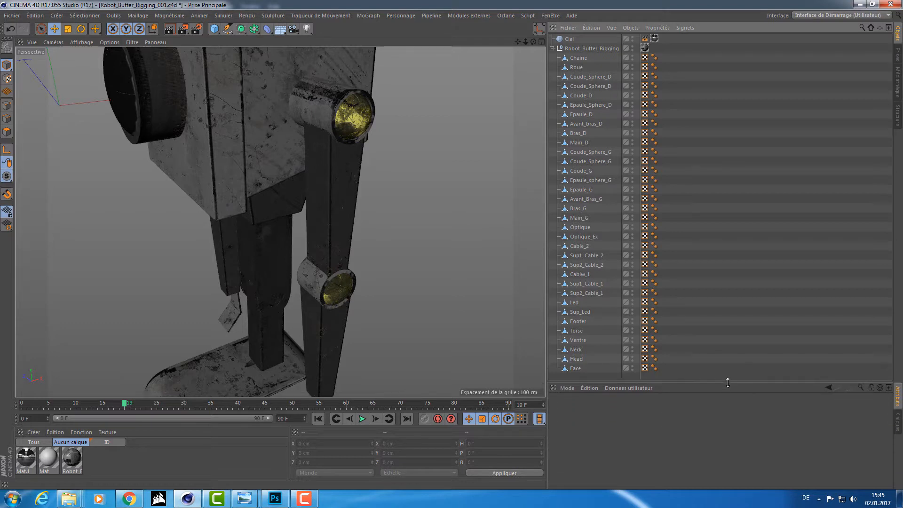
Step: Select all the left arm parts of the robot with rectangle selections, from the shoulder down to the hand
{"action": "left_click_drag", "start_coordinate": [320, 258], "coordinate": [262, 198], "text": "alt"}
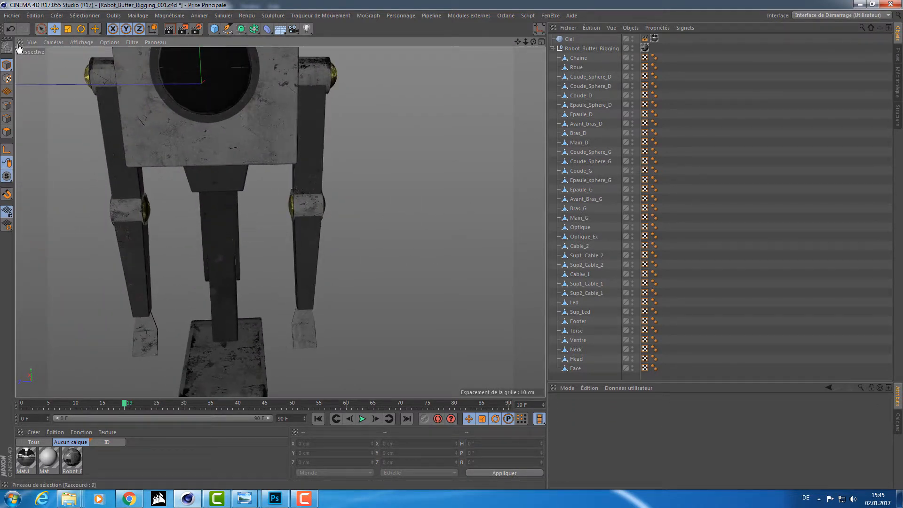
{"action": "left_click_drag", "start_coordinate": [41, 29], "coordinate": [77, 37]}
{"action": "left_click_drag", "start_coordinate": [172, 97], "coordinate": [270, 121], "text": "alt"}
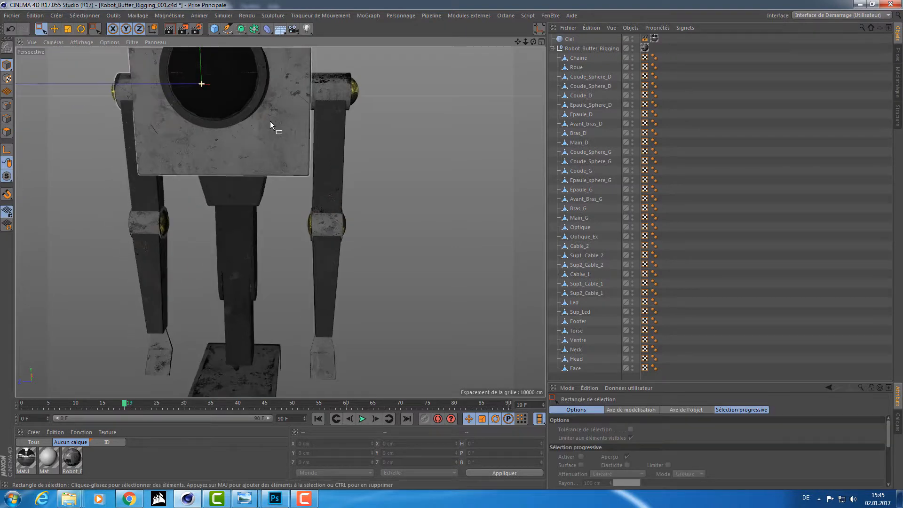
{"action": "left_click_drag", "start_coordinate": [396, 58], "coordinate": [316, 389]}
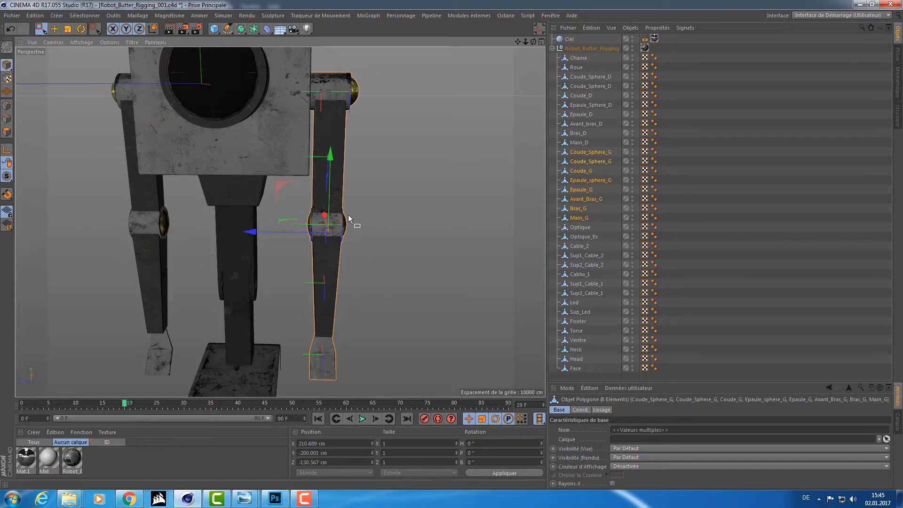
{"action": "left_click_drag", "start_coordinate": [376, 59], "coordinate": [321, 168]}
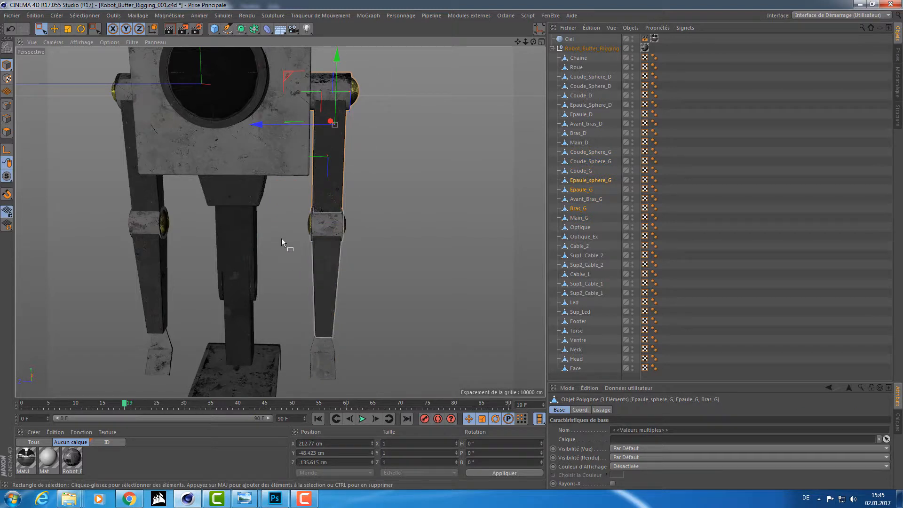
{"action": "left_click_drag", "start_coordinate": [290, 230], "coordinate": [391, 332], "text": "shift"}
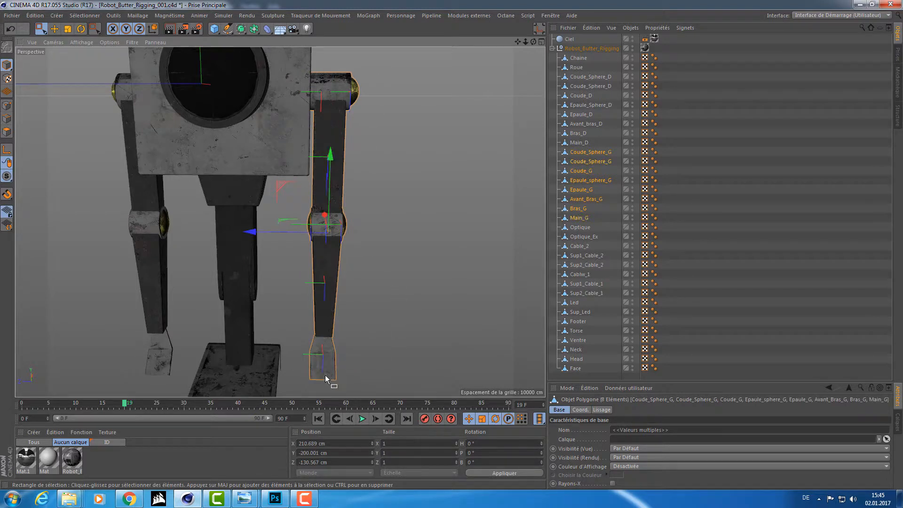
Step: Select only the left shoulder sphere, Epaule_sphere_G
{"action": "left_click_drag", "start_coordinate": [434, 264], "coordinate": [368, 264], "text": "alt"}
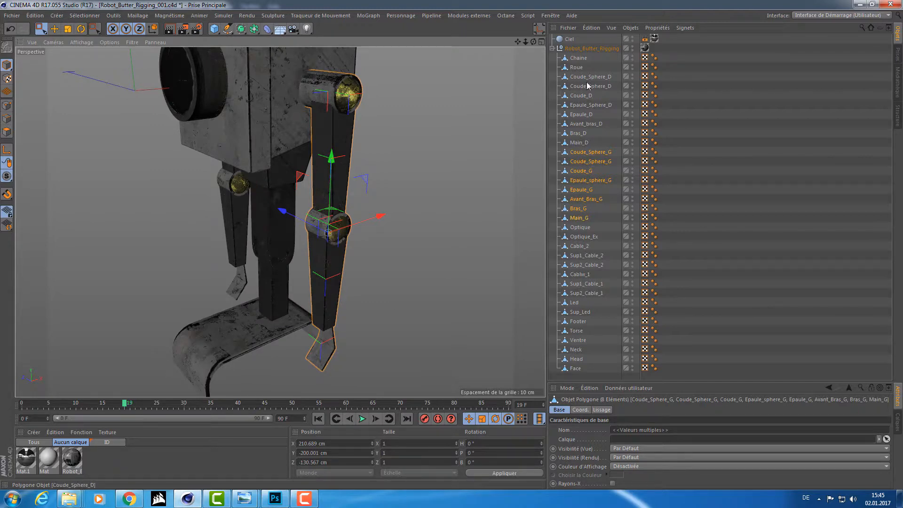
{"action": "left_click_drag", "start_coordinate": [406, 132], "coordinate": [391, 127], "text": "alt"}
{"action": "middle_click_drag", "start_coordinate": [389, 127], "coordinate": [362, 204], "text": "alt"}
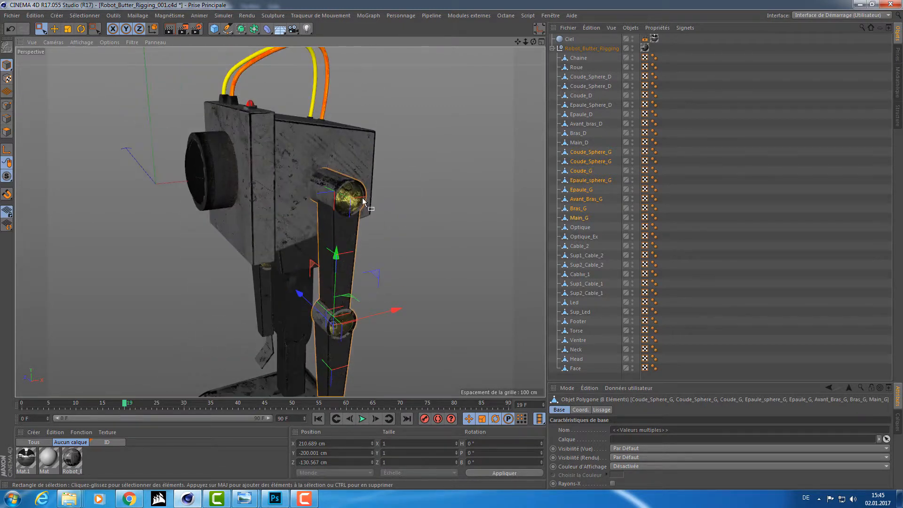
{"action": "right_click_drag", "start_coordinate": [378, 190], "coordinate": [427, 195], "text": "alt"}
{"action": "left_click_drag", "start_coordinate": [427, 194], "coordinate": [384, 203], "text": "alt"}
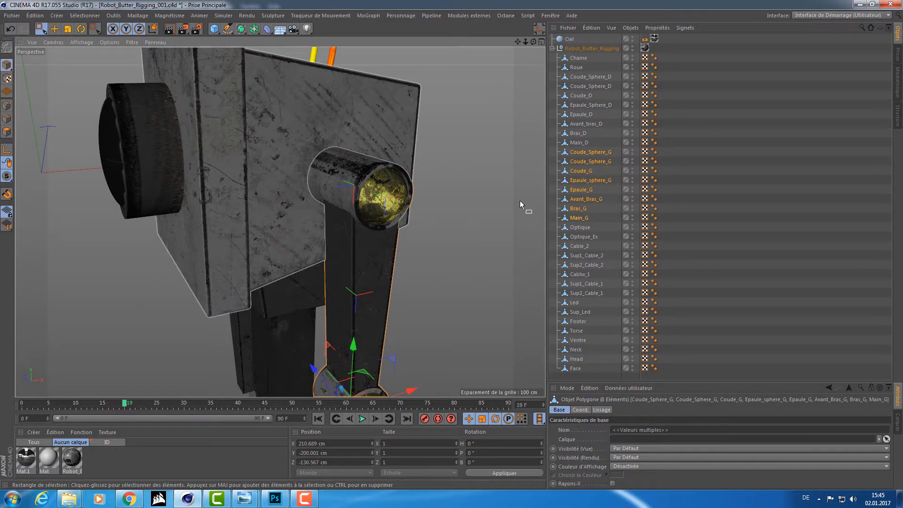
{"action": "left_click", "coordinate": [591, 155]}
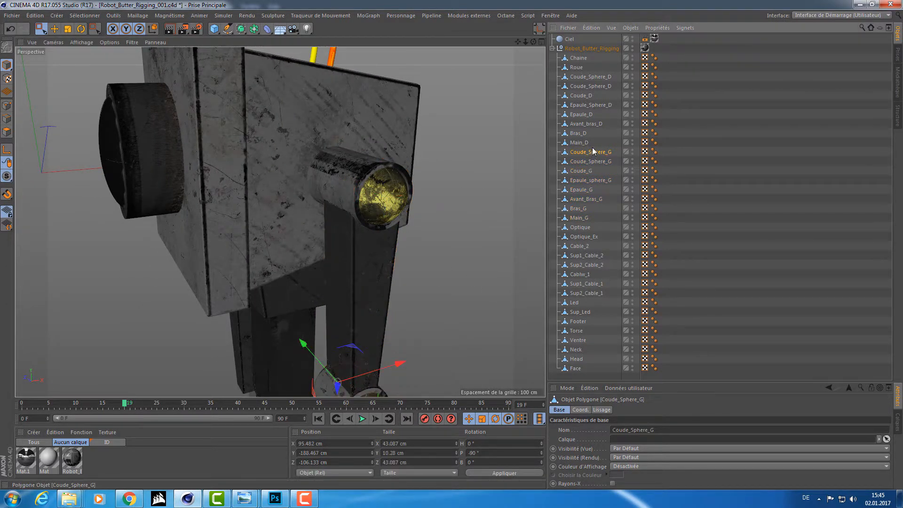
{"action": "left_click", "coordinate": [583, 180]}
Step: Try to move the left shoulder sphere along the shoulder axis and undo the move
{"action": "left_click_drag", "start_coordinate": [540, 177], "coordinate": [423, 186], "text": "alt"}
{"action": "left_click_drag", "start_coordinate": [339, 194], "coordinate": [395, 201]}
{"action": "key", "text": "ctrl+z"}
{"action": "left_click", "coordinate": [338, 179]}
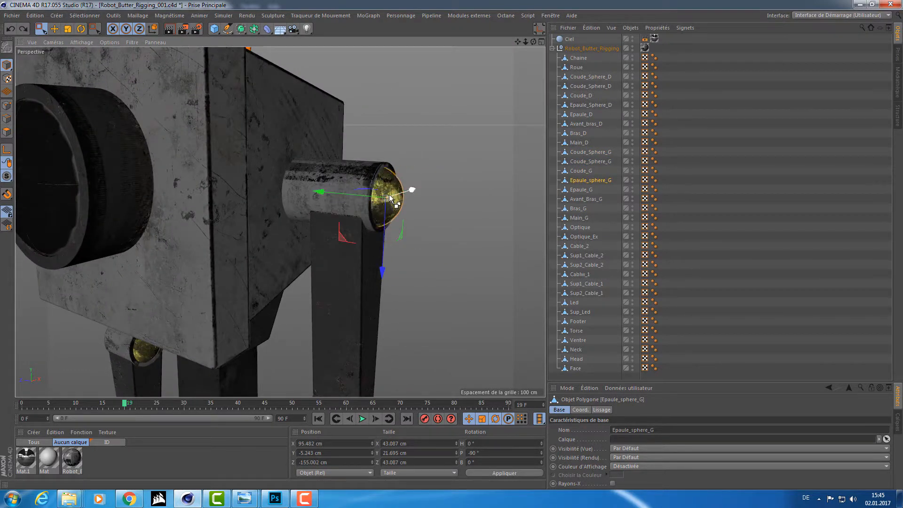
Step: Make Epaule_sphere_G and the upper arm Bras_G children of the left shoulder Epaule_G
{"action": "left_click_drag", "start_coordinate": [583, 180], "coordinate": [583, 190]}
{"action": "left_click", "coordinate": [363, 285]}
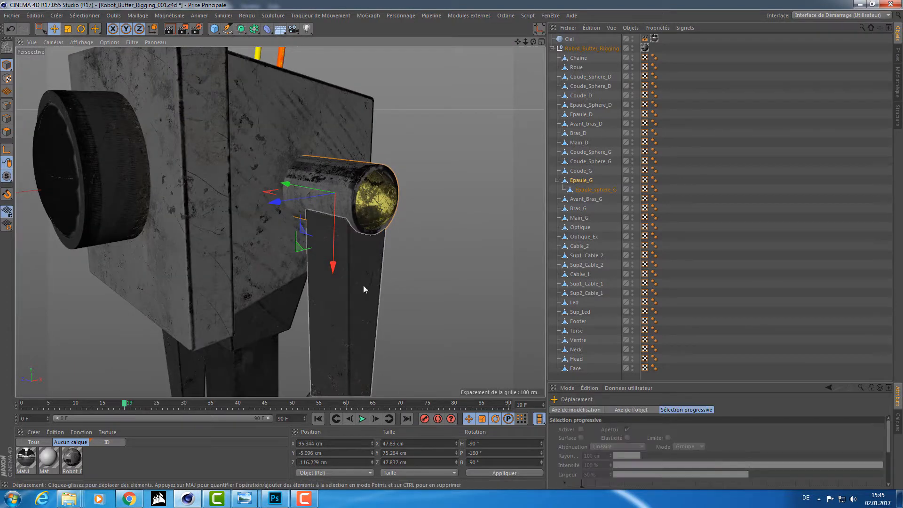
{"action": "left_click_drag", "start_coordinate": [363, 285], "coordinate": [489, 231], "text": "alt"}
{"action": "left_click_drag", "start_coordinate": [574, 208], "coordinate": [581, 182]}
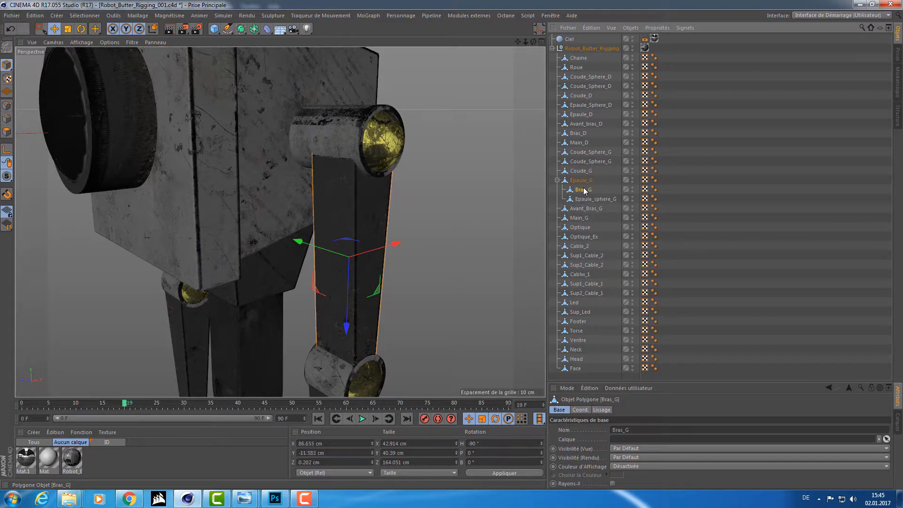
Step: Make the left elbow Coude_G a child of the upper arm Bras_G
{"action": "left_click_drag", "start_coordinate": [467, 255], "coordinate": [413, 218], "text": "alt"}
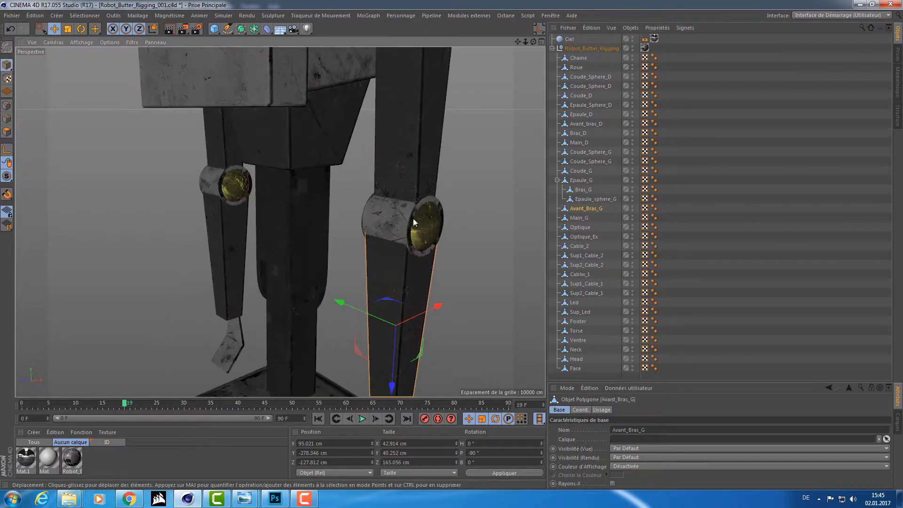
{"action": "left_click", "coordinate": [394, 219]}
{"action": "left_click_drag", "start_coordinate": [580, 170], "coordinate": [583, 201]}
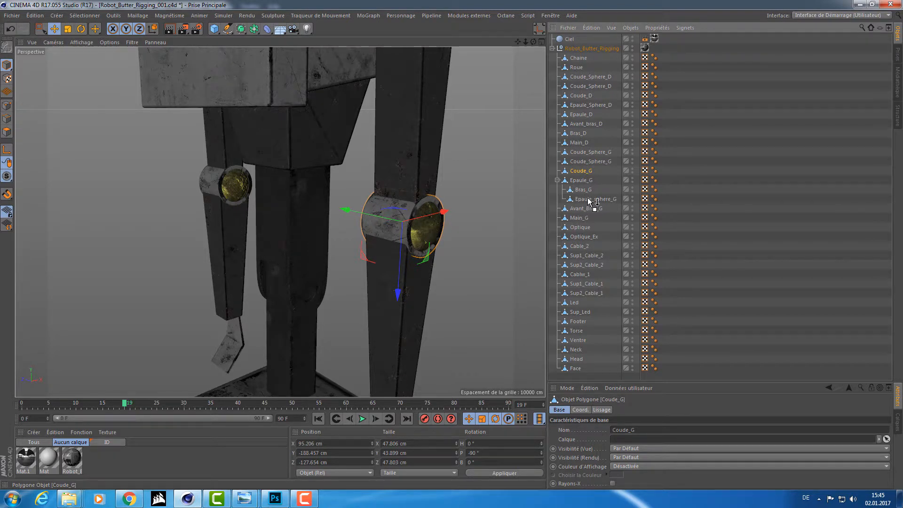
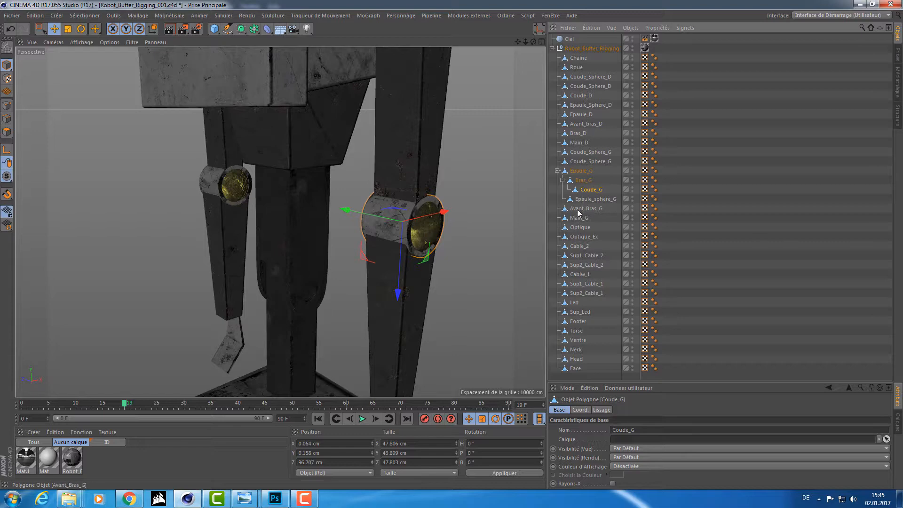
Step: Make both left elbow spheres, the two Coude_Sphere_G objects, children of the left elbow Coude_G
{"action": "left_click", "coordinate": [427, 226]}
{"action": "scroll", "coordinate": [509, 227], "scroll_direction": "up", "scroll_amount": 3}
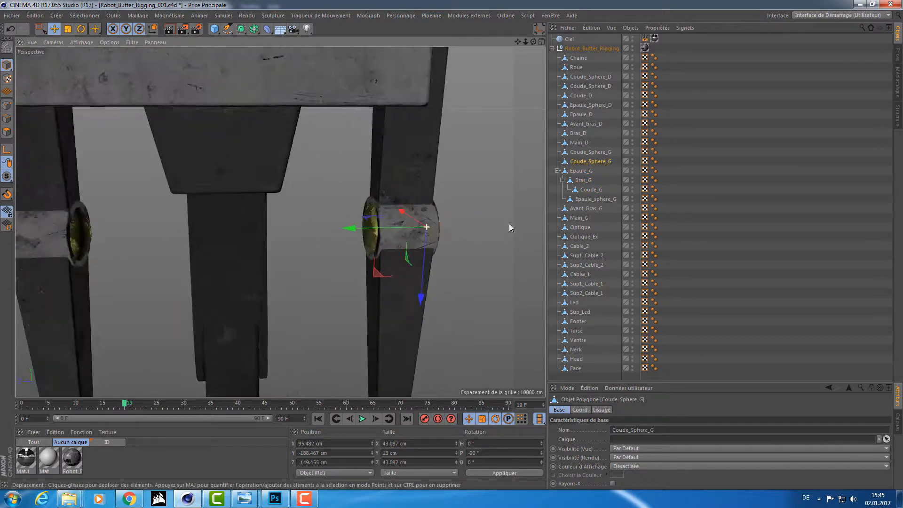
{"action": "scroll", "coordinate": [402, 229], "scroll_direction": "down", "scroll_amount": 2}
{"action": "left_click", "coordinate": [402, 241], "text": "shift"}
{"action": "scroll", "coordinate": [396, 244], "scroll_direction": "up", "scroll_amount": 2}
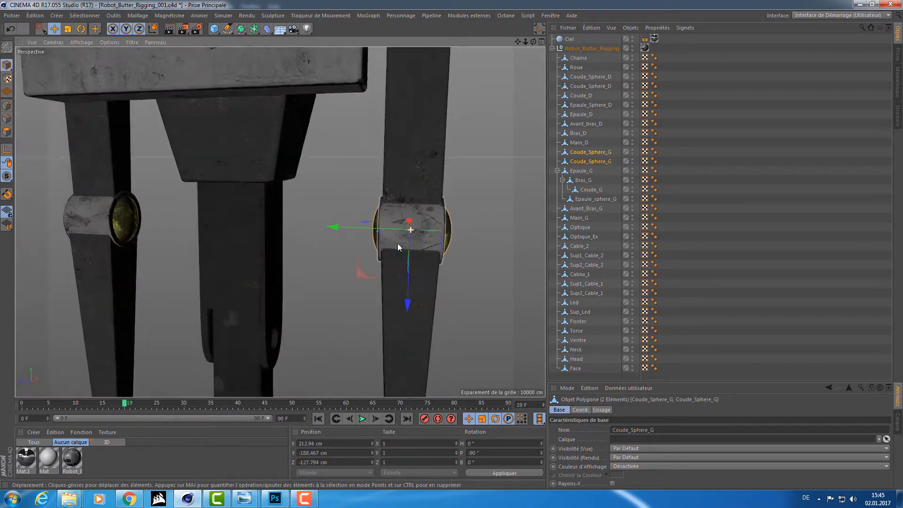
{"action": "left_click_drag", "start_coordinate": [397, 243], "coordinate": [414, 243], "text": "alt"}
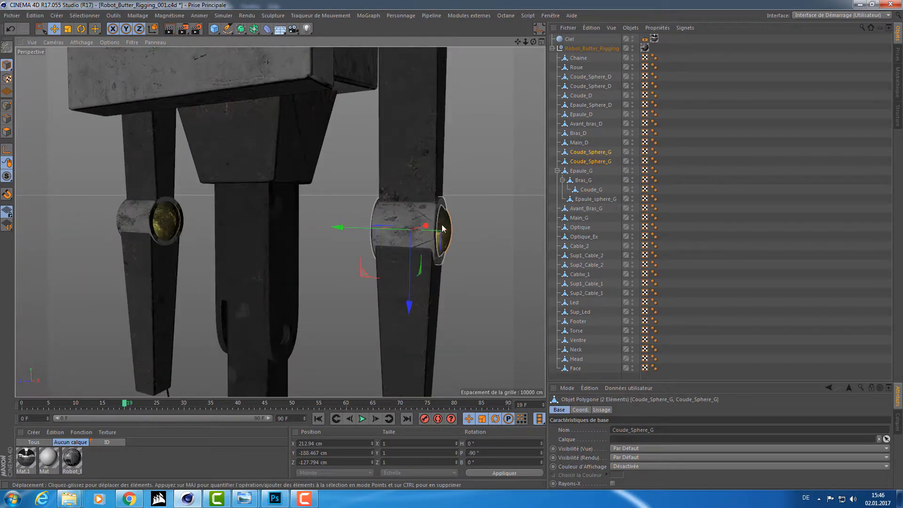
{"action": "left_click_drag", "start_coordinate": [593, 158], "coordinate": [588, 191]}
{"action": "left_click", "coordinate": [592, 171]}
Step: Make the left forearm Avant_Bras_G a child of the left elbow Coude_G
{"action": "left_click_drag", "start_coordinate": [477, 222], "coordinate": [451, 205], "text": "alt"}
{"action": "left_click", "coordinate": [449, 200]}
{"action": "left_click_drag", "start_coordinate": [512, 201], "coordinate": [492, 250], "text": "alt"}
{"action": "left_click_drag", "start_coordinate": [591, 210], "coordinate": [582, 169]}
Step: Make the left hand Main_G a child of the forearm Avant_Bras_G
{"action": "left_click_drag", "start_coordinate": [516, 207], "coordinate": [482, 117], "text": "alt"}
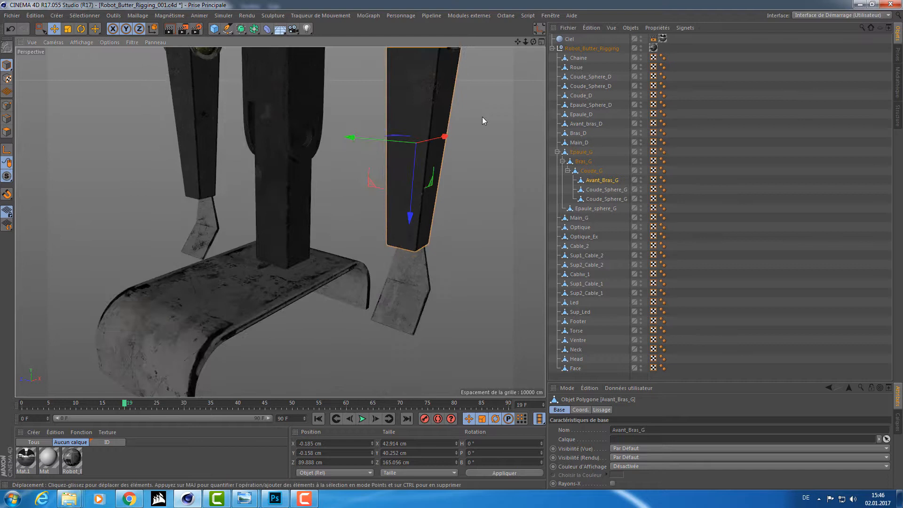
{"action": "left_click", "coordinate": [424, 278]}
{"action": "left_click_drag", "start_coordinate": [577, 217], "coordinate": [592, 181]}
{"action": "left_click", "coordinate": [593, 181]}
Step: Test the left arm hierarchy by rotating the shoulder Epaule_G about 29° and undo the rotation
{"action": "right_click_drag", "start_coordinate": [421, 155], "coordinate": [380, 172], "text": "alt"}
{"action": "middle_click_drag", "start_coordinate": [454, 127], "coordinate": [476, 223], "text": "alt"}
{"action": "left_click_drag", "start_coordinate": [476, 223], "coordinate": [458, 244], "text": "alt"}
{"action": "middle_click_drag", "start_coordinate": [458, 243], "coordinate": [442, 308], "text": "alt"}
{"action": "left_click_drag", "start_coordinate": [449, 223], "coordinate": [511, 221], "text": "alt"}
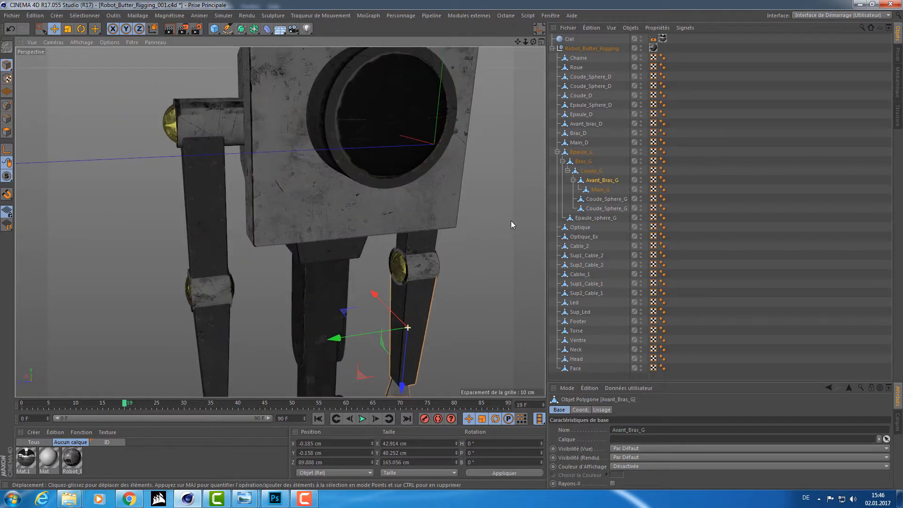
{"action": "middle_click_drag", "start_coordinate": [511, 221], "coordinate": [390, 216], "text": "alt"}
{"action": "left_click_drag", "start_coordinate": [390, 216], "coordinate": [325, 207], "text": "alt"}
{"action": "left_click", "coordinate": [580, 152]}
{"action": "key", "text": "r"}
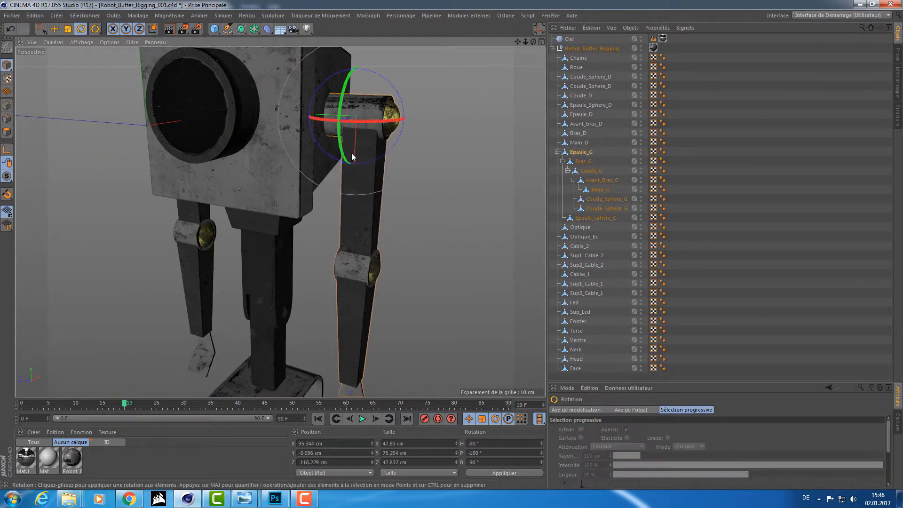
{"action": "left_click_drag", "start_coordinate": [339, 140], "coordinate": [340, 116]}
{"action": "left_click_drag", "start_coordinate": [403, 168], "coordinate": [357, 171], "text": "alt"}
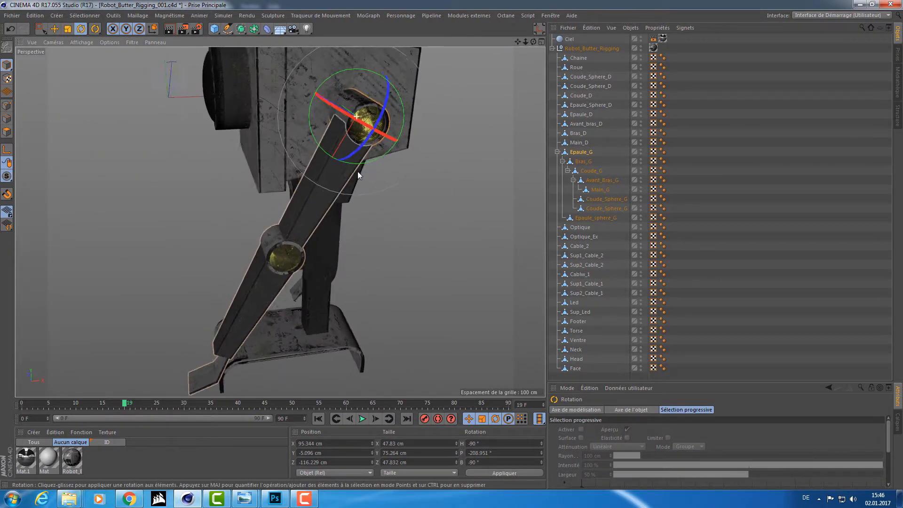
{"action": "middle_click_drag", "start_coordinate": [359, 230], "coordinate": [400, 184], "text": "alt"}
{"action": "key", "text": "ctrl+z"}
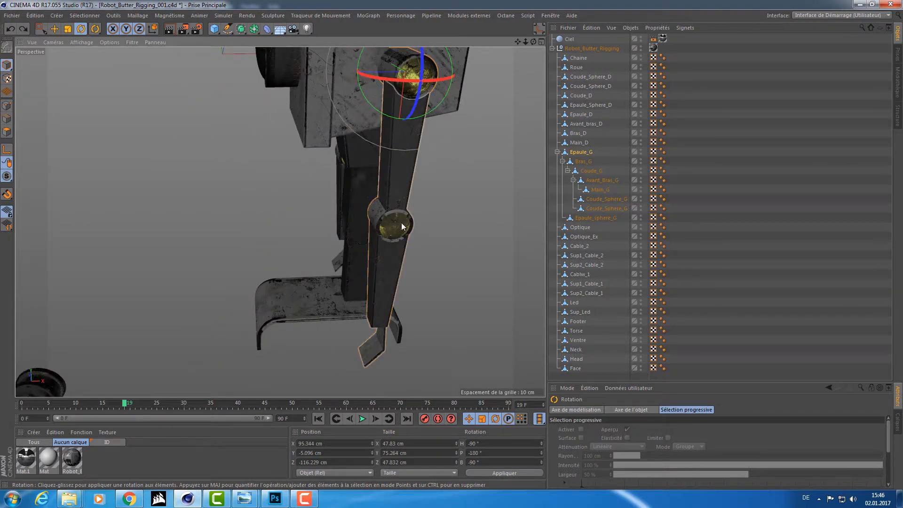
Step: Try bending the left arm at the elbow Coude_G and undo the rotation
{"action": "left_click", "coordinate": [378, 219]}
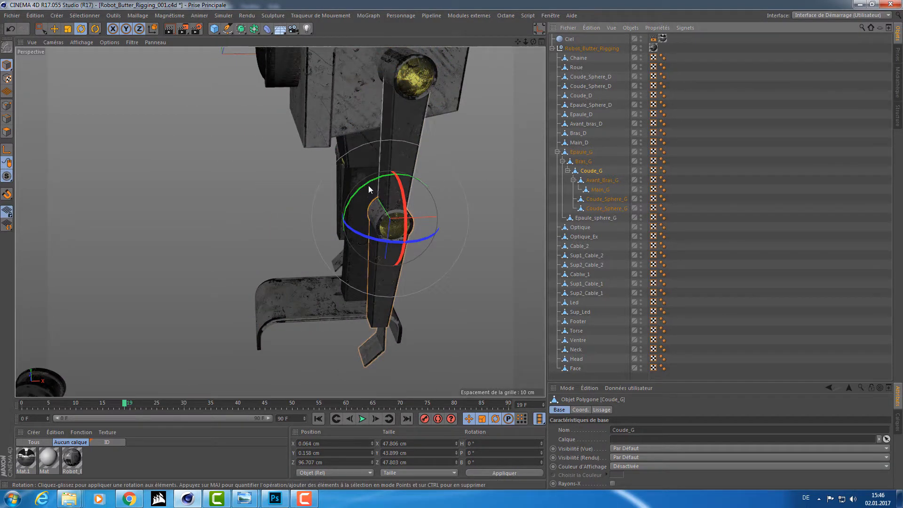
{"action": "left_click_drag", "start_coordinate": [363, 185], "coordinate": [403, 185]}
{"action": "key", "text": "ctrl+z"}
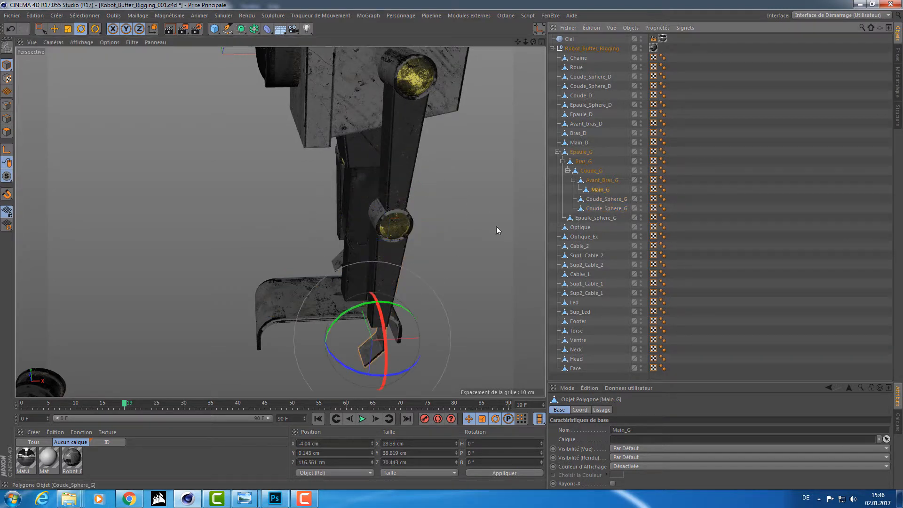
Step: Try rotating the left hand Main_G by about 53° and undo the rotation
{"action": "left_click", "coordinate": [599, 188]}
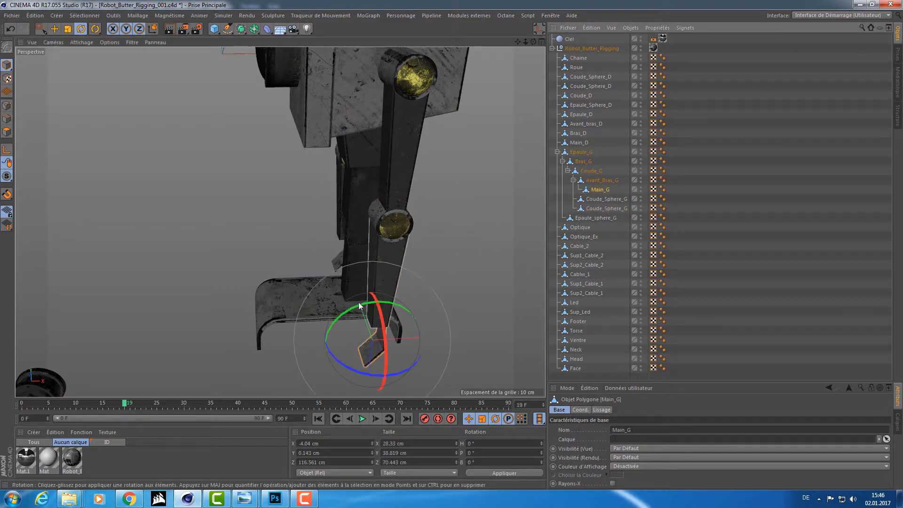
{"action": "left_click_drag", "start_coordinate": [370, 302], "coordinate": [397, 302]}
{"action": "left_click_drag", "start_coordinate": [426, 288], "coordinate": [475, 302], "text": "alt"}
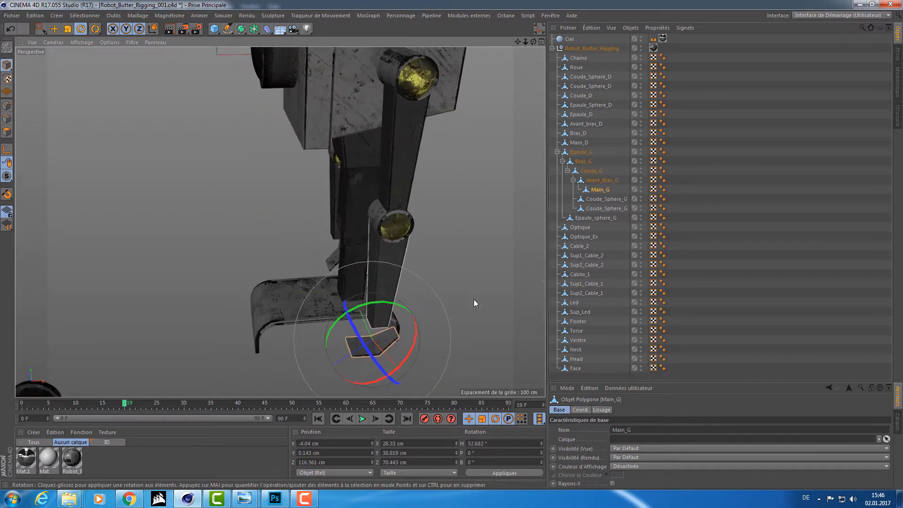
{"action": "key", "text": "ctrl+z"}
Step: Make Epaule_Sphere_D and the upper arm Bras_D children of the right shoulder Epaule_D
{"action": "left_click_drag", "start_coordinate": [298, 312], "coordinate": [222, 130], "text": "alt"}
{"action": "left_click", "coordinate": [323, 91]}
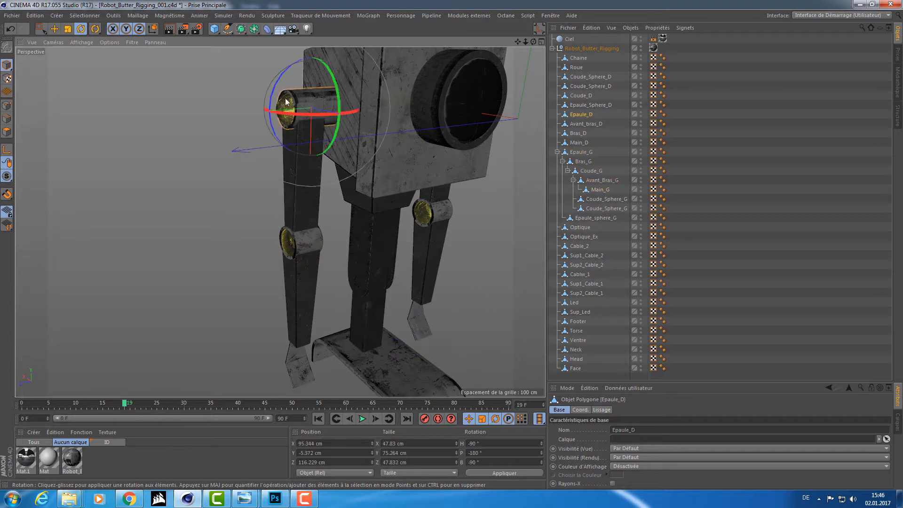
{"action": "scroll", "coordinate": [308, 97], "scroll_direction": "up", "scroll_amount": 4}
{"action": "left_click_drag", "start_coordinate": [308, 98], "coordinate": [301, 100], "text": "alt"}
{"action": "scroll", "coordinate": [282, 106], "scroll_direction": "up", "scroll_amount": 2}
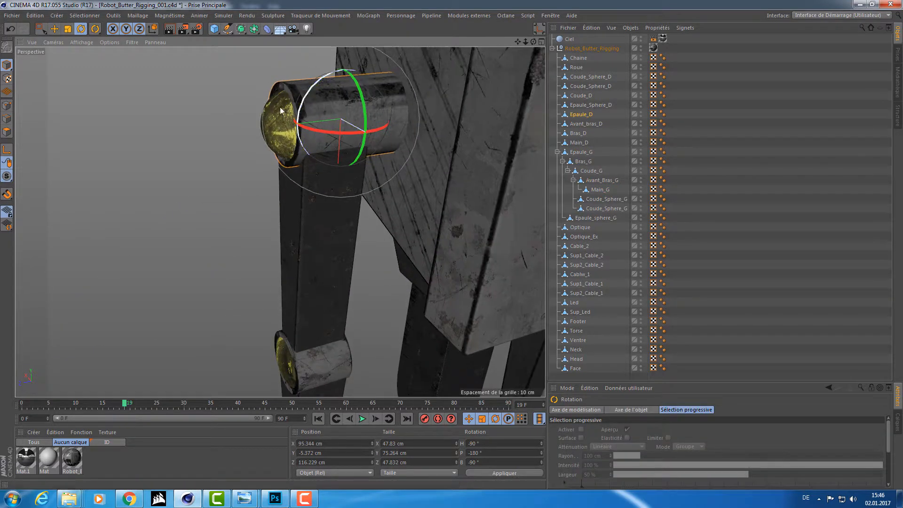
{"action": "left_click", "coordinate": [274, 115]}
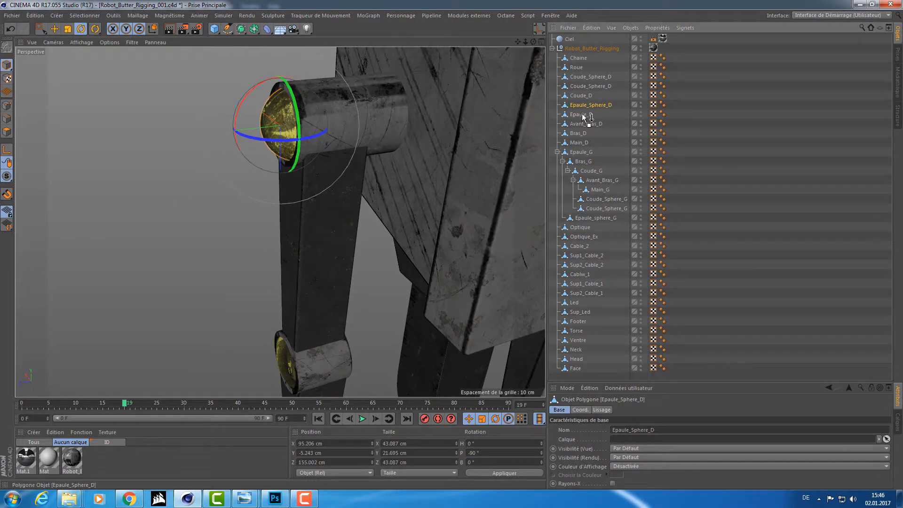
{"action": "mouse_move", "coordinate": [583, 116]}
{"action": "left_mouse_down"}
{"action": "mouse_move", "coordinate": [579, 125]}
{"action": "mouse_move", "coordinate": [580, 106]}
{"action": "left_mouse_up"}
{"action": "left_click", "coordinate": [335, 236]}
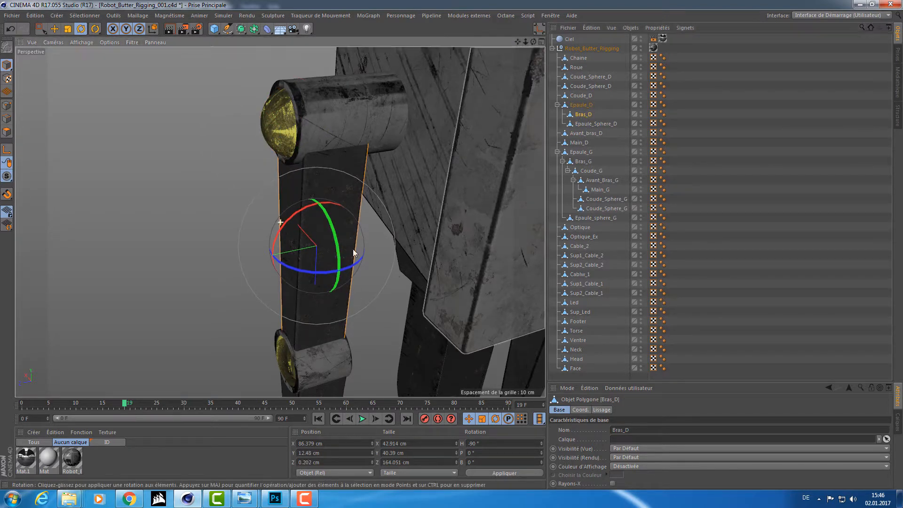
Step: Make the right elbow Coude_D a child of the upper arm Bras_D
{"action": "middle_click_drag", "start_coordinate": [353, 249], "coordinate": [343, 110], "text": "alt"}
{"action": "left_click", "coordinate": [313, 224]}
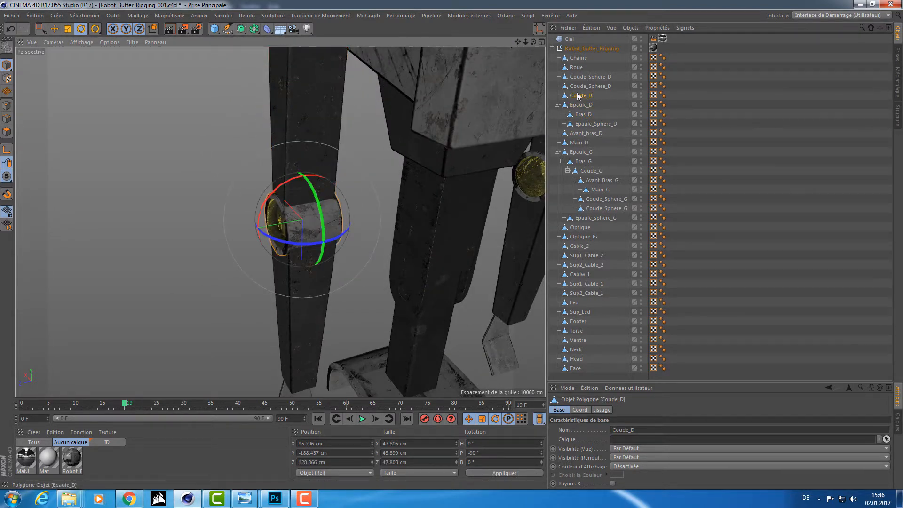
{"action": "left_click_drag", "start_coordinate": [578, 96], "coordinate": [583, 114]}
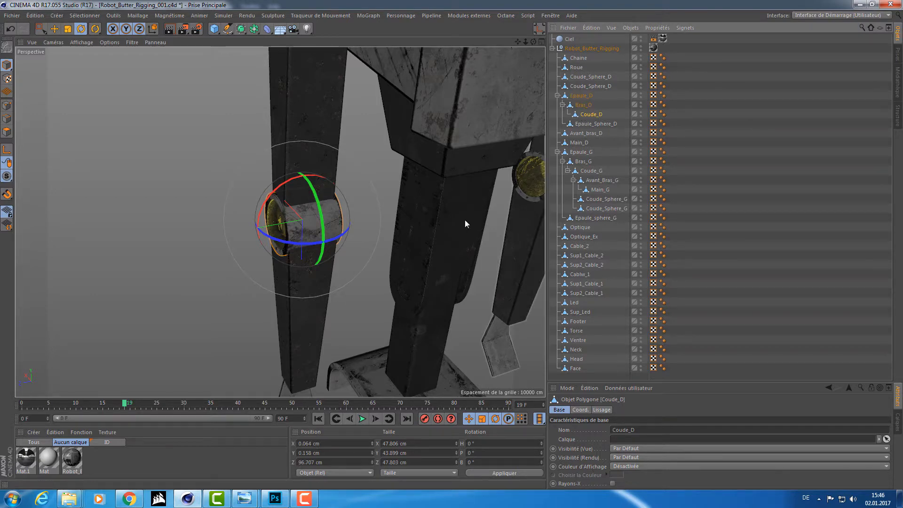
Step: Make both right elbow spheres, the two Coude_Sphere_D objects, children of the right elbow Coude_D
{"action": "left_click_drag", "start_coordinate": [409, 226], "coordinate": [324, 230], "text": "alt"}
{"action": "key", "text": "e"}
{"action": "scroll", "coordinate": [288, 230], "scroll_direction": "up", "scroll_amount": 5}
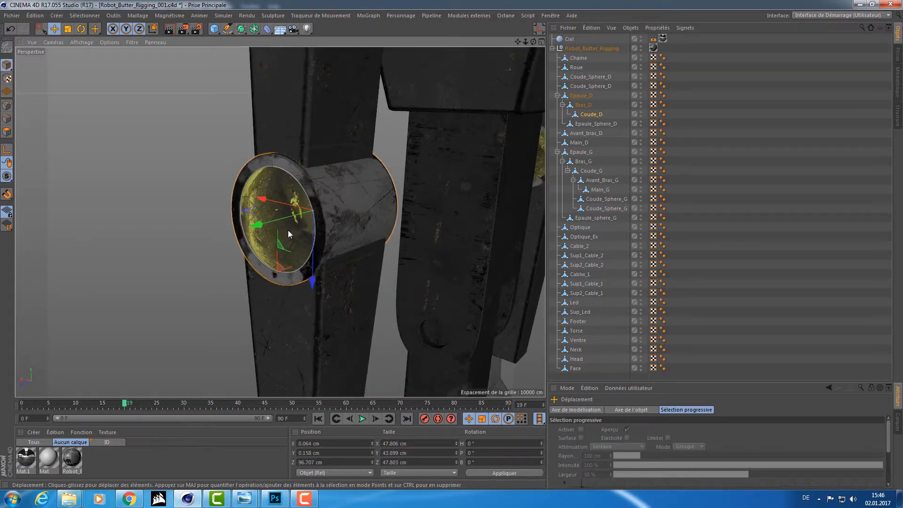
{"action": "left_click", "coordinate": [288, 230]}
{"action": "left_click_drag", "start_coordinate": [257, 232], "coordinate": [353, 242], "text": "alt"}
{"action": "left_click", "coordinate": [398, 239], "text": "shift"}
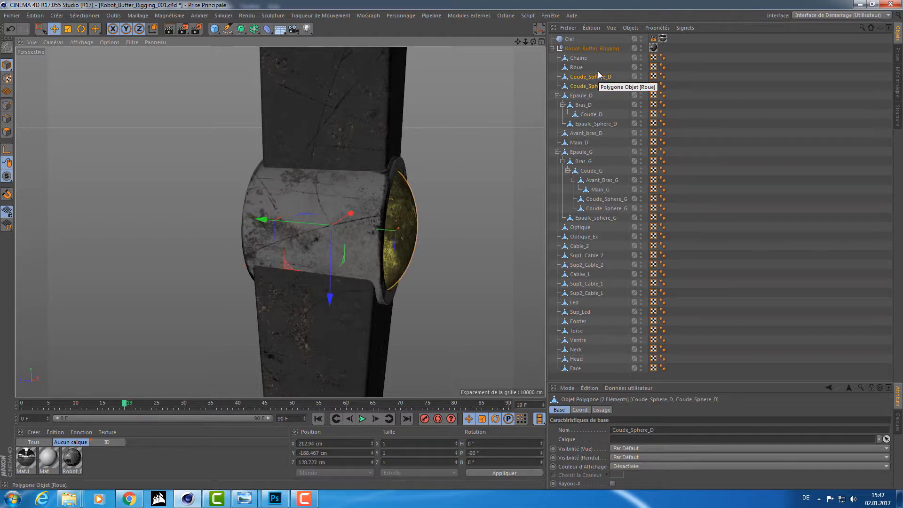
{"action": "left_click_drag", "start_coordinate": [590, 80], "coordinate": [593, 114]}
Step: Make the right forearm Avant_bras_D a child of the right elbow Coude_D
{"action": "left_click_drag", "start_coordinate": [329, 178], "coordinate": [348, 329], "text": "alt"}
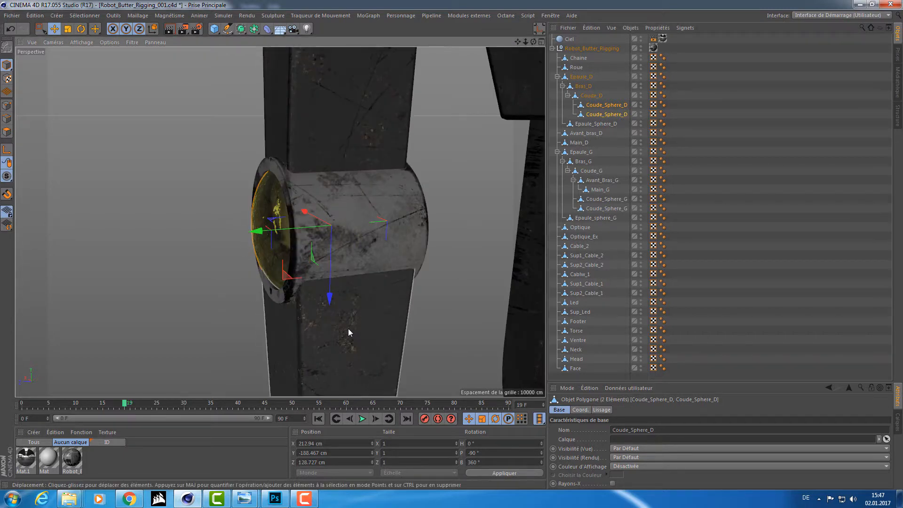
{"action": "left_click", "coordinate": [369, 315]}
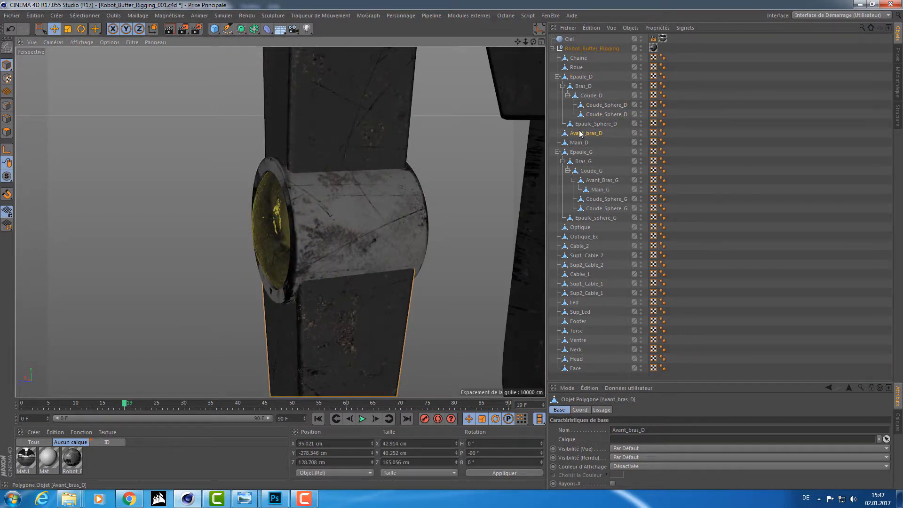
{"action": "left_click_drag", "start_coordinate": [580, 134], "coordinate": [590, 96]}
Step: Make the right hand Main_D a child of the forearm Avant_bras_D
{"action": "scroll", "coordinate": [377, 216], "scroll_direction": "down", "scroll_amount": 5}
{"action": "middle_click_drag", "start_coordinate": [373, 359], "coordinate": [360, 227], "text": "alt"}
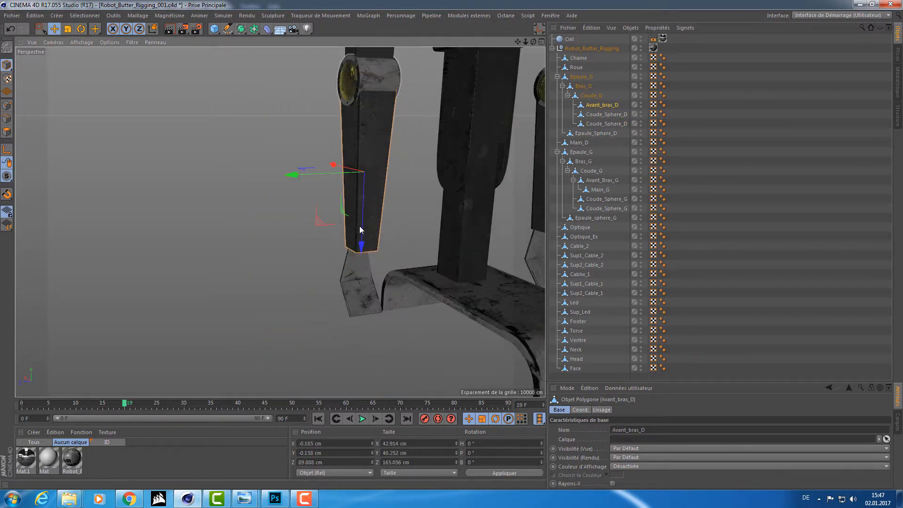
{"action": "left_click", "coordinate": [366, 274]}
{"action": "left_click_drag", "start_coordinate": [573, 145], "coordinate": [592, 103]}
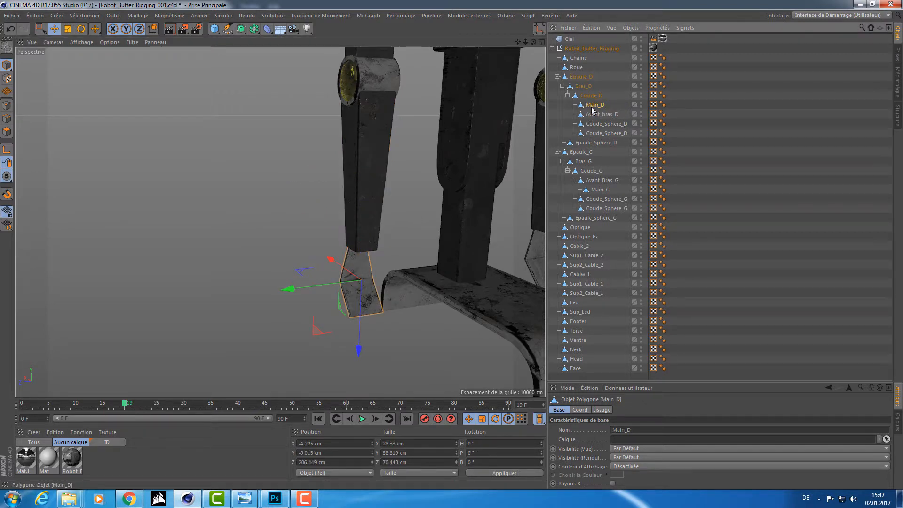
{"action": "left_click_drag", "start_coordinate": [599, 114], "coordinate": [599, 114]}
Step: Test the right arm hierarchy by rotating the shoulder Epaule_D and undo the rotation
{"action": "left_click_drag", "start_coordinate": [372, 188], "coordinate": [424, 130], "text": "alt"}
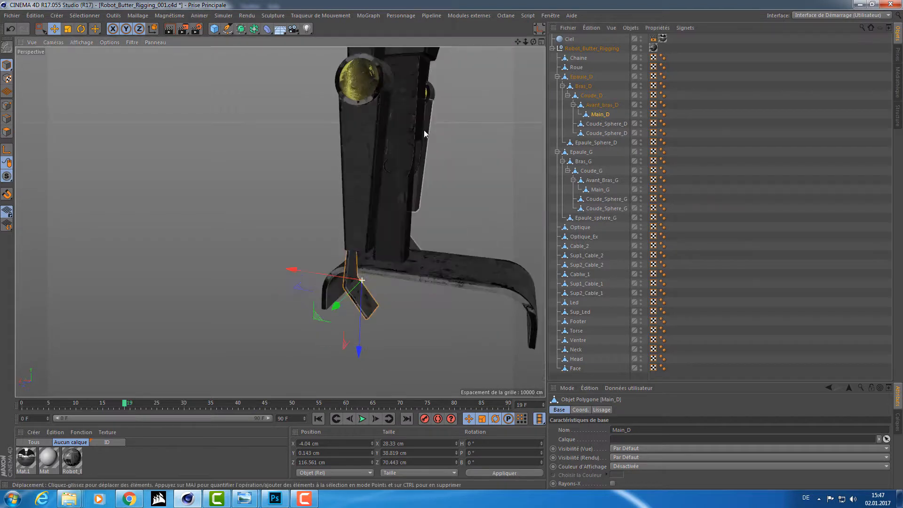
{"action": "right_click_drag", "start_coordinate": [424, 130], "coordinate": [348, 188], "text": "alt"}
{"action": "middle_click_drag", "start_coordinate": [358, 198], "coordinate": [387, 288], "text": "alt"}
{"action": "left_click_drag", "start_coordinate": [423, 226], "coordinate": [381, 233], "text": "alt"}
{"action": "right_click_drag", "start_coordinate": [403, 216], "coordinate": [443, 204], "text": "alt"}
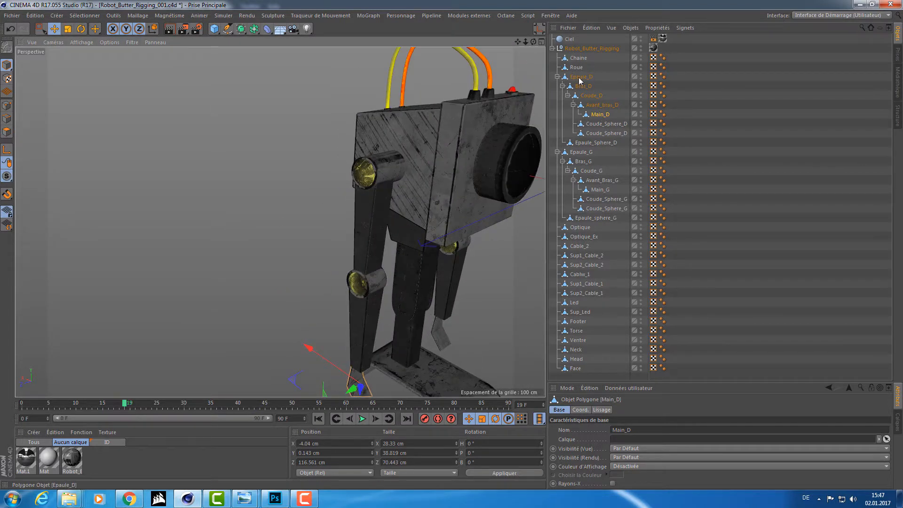
{"action": "left_click", "coordinate": [581, 78]}
{"action": "key", "text": "r"}
{"action": "middle_click_drag", "start_coordinate": [379, 249], "coordinate": [374, 216], "text": "alt"}
{"action": "left_click_drag", "start_coordinate": [411, 126], "coordinate": [394, 109]}
{"action": "key", "text": "ctrl+z"}
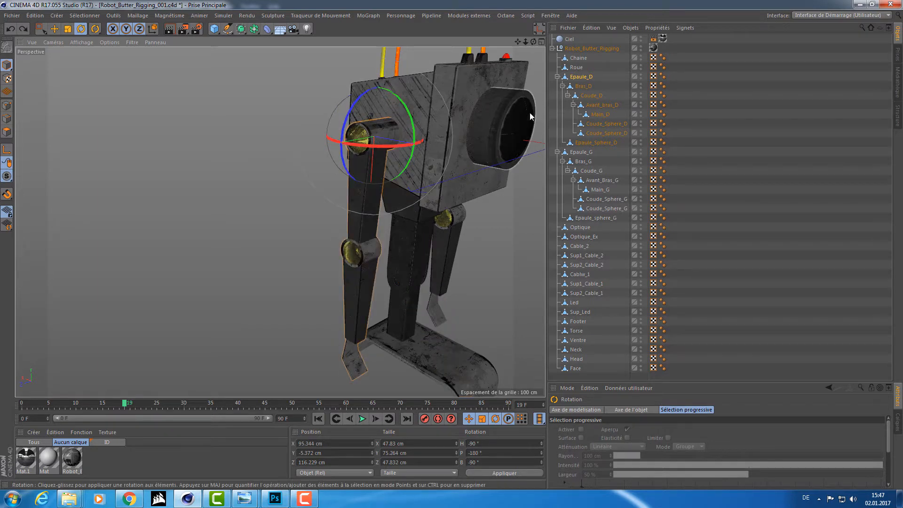
Step: Try rotating the right upper arm Bras_D and undo the rotation
{"action": "left_click", "coordinate": [583, 86]}
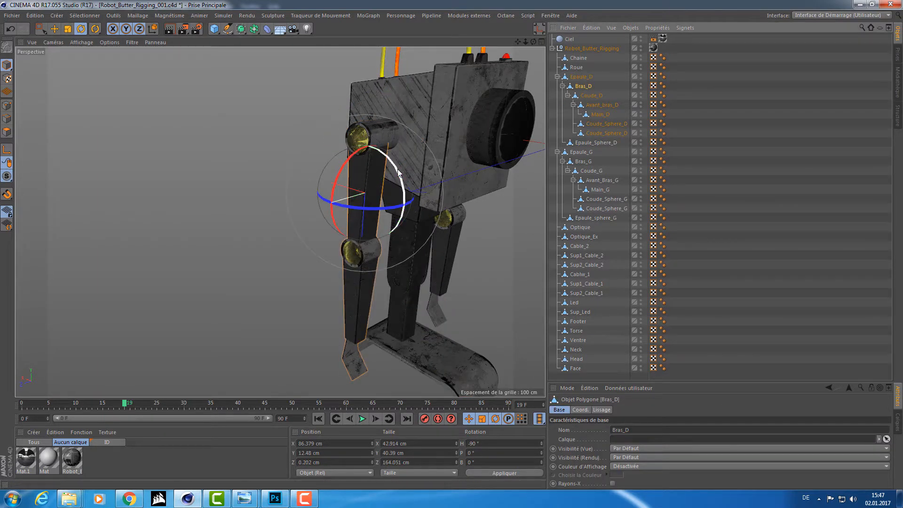
{"action": "left_click_drag", "start_coordinate": [398, 169], "coordinate": [377, 148]}
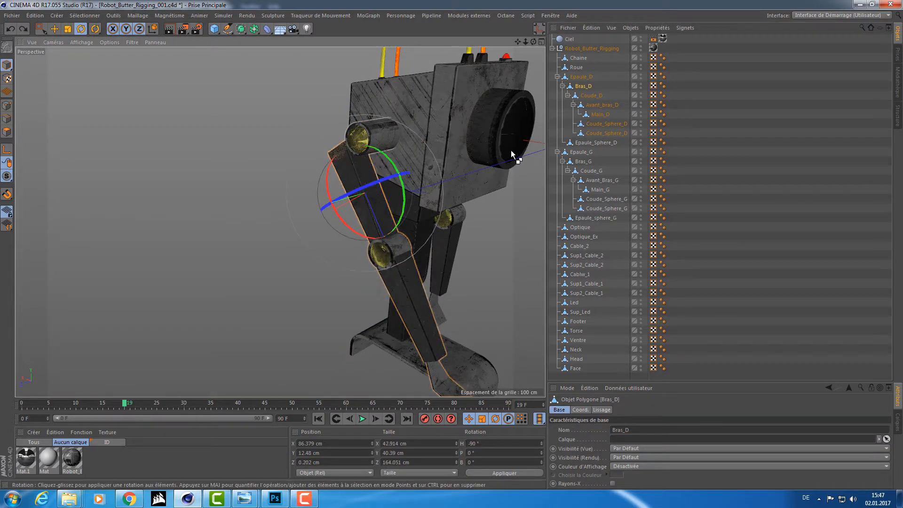
{"action": "key", "text": "ctrl+z"}
Step: Try bending the right arm at the elbow Coude_D by about 75° and undo the rotation
{"action": "left_click", "coordinate": [595, 95]}
{"action": "left_click_drag", "start_coordinate": [389, 225], "coordinate": [405, 278]}
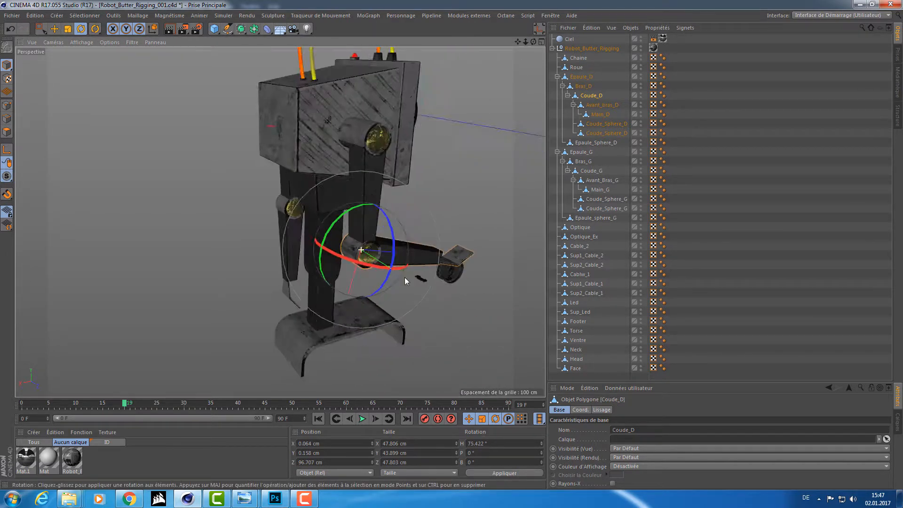
{"action": "right_click_drag", "start_coordinate": [405, 277], "coordinate": [447, 251], "text": "alt"}
{"action": "left_click_drag", "start_coordinate": [446, 251], "coordinate": [417, 258], "text": "alt"}
{"action": "right_click_drag", "start_coordinate": [417, 258], "coordinate": [395, 250], "text": "alt"}
{"action": "middle_click_drag", "start_coordinate": [395, 250], "coordinate": [379, 221], "text": "alt"}
{"action": "right_click_drag", "start_coordinate": [379, 221], "coordinate": [342, 227], "text": "alt"}
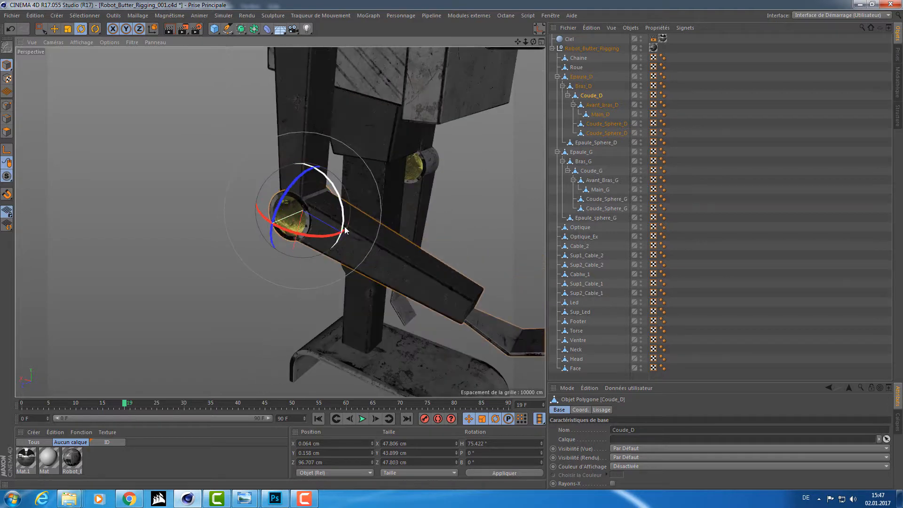
{"action": "key", "text": "ctrl+z"}
Step: Try rotating the right hand Main_D and undo the rotation
{"action": "mouse_move", "coordinate": [360, 256]}
{"action": "left_mouse_down", "text": "alt"}
{"action": "mouse_move", "coordinate": [324, 312]}
{"action": "mouse_move", "coordinate": [343, 298]}
{"action": "mouse_move", "coordinate": [350, 270]}
{"action": "mouse_move", "coordinate": [343, 257]}
{"action": "left_mouse_up", "text": "alt"}
{"action": "left_click", "coordinate": [323, 296]}
{"action": "key", "text": "ctrl+z"}
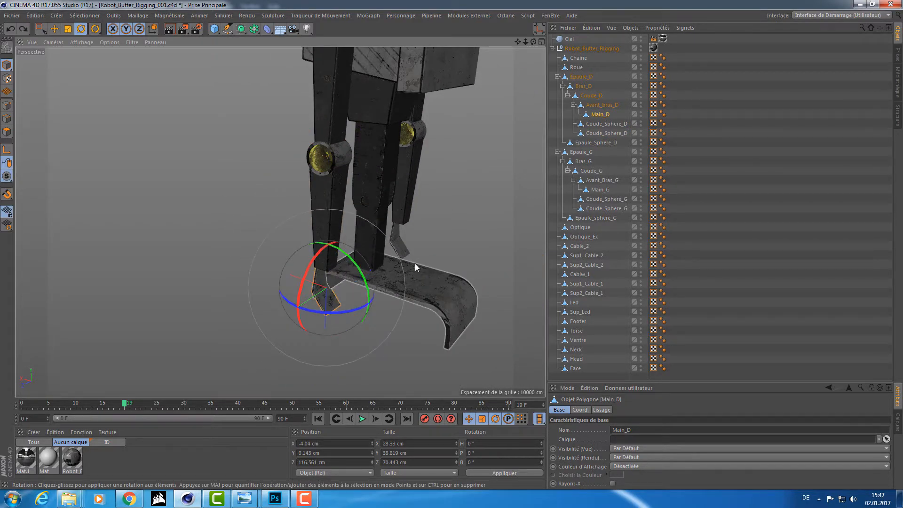
Step: Select both shoulders, Epaule_D and Epaule_G, and rotate them together to a pitch of 10°
{"action": "left_click_drag", "start_coordinate": [415, 263], "coordinate": [427, 235], "text": "alt"}
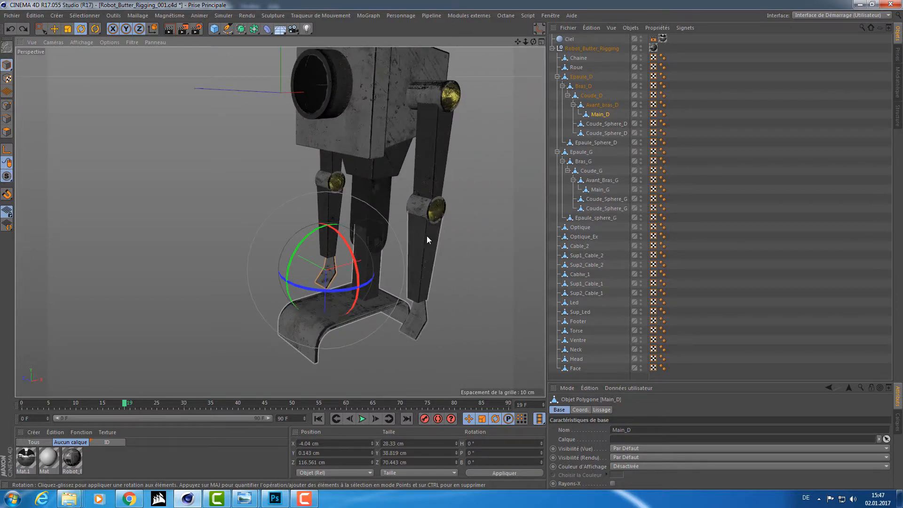
{"action": "left_click", "coordinate": [491, 183]}
{"action": "key", "text": "e"}
{"action": "left_click", "coordinate": [581, 76]}
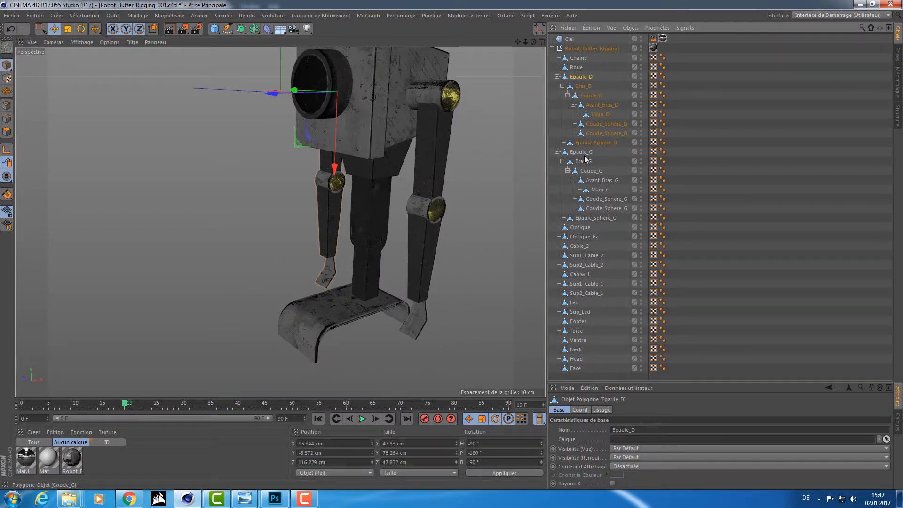
{"action": "left_click", "coordinate": [568, 152], "text": "ctrl"}
{"action": "key", "text": "r"}
{"action": "left_click_drag", "start_coordinate": [458, 160], "coordinate": [335, 120], "text": "alt"}
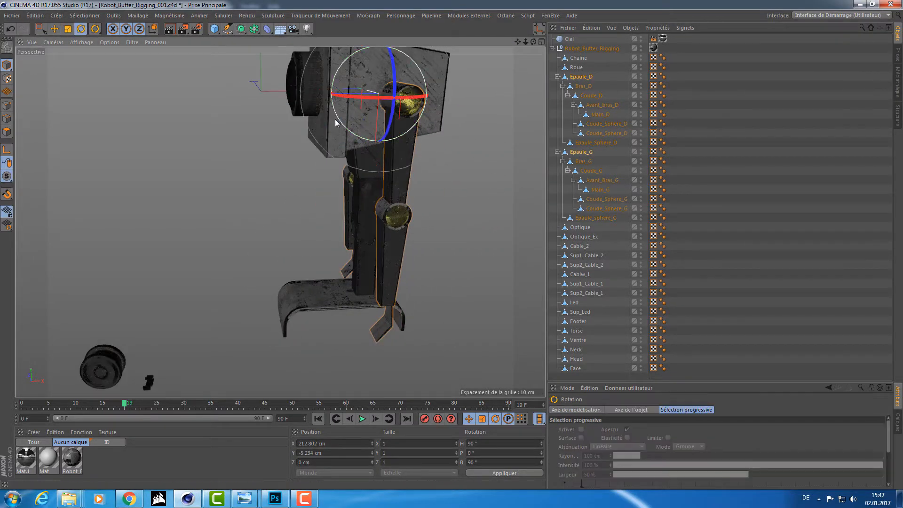
{"action": "left_click_drag", "start_coordinate": [338, 72], "coordinate": [498, 129], "text": "alt"}
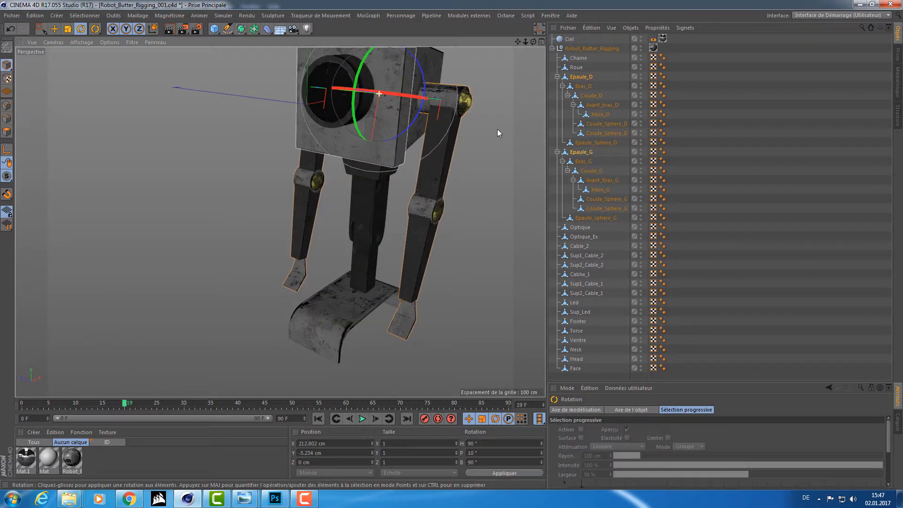
Step: Select both elbows, Coude_D and Coude_G, and rotate them together to a pitch of -50°
{"action": "left_click", "coordinate": [592, 95]}
{"action": "left_click", "coordinate": [586, 170], "text": "ctrl"}
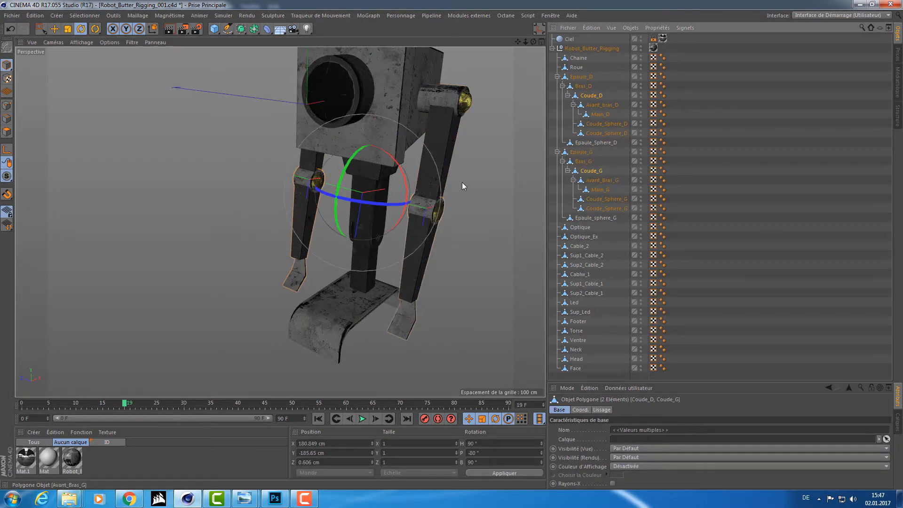
{"action": "key", "text": "r"}
{"action": "left_click_drag", "start_coordinate": [342, 179], "coordinate": [281, 129]}
{"action": "key", "text": "e"}
Step: Edit the axis of the left hand Main_G in the front view, moving it to the wrist end where the hand meets the forearm
{"action": "scroll", "coordinate": [425, 247], "scroll_direction": "up", "scroll_amount": 8}
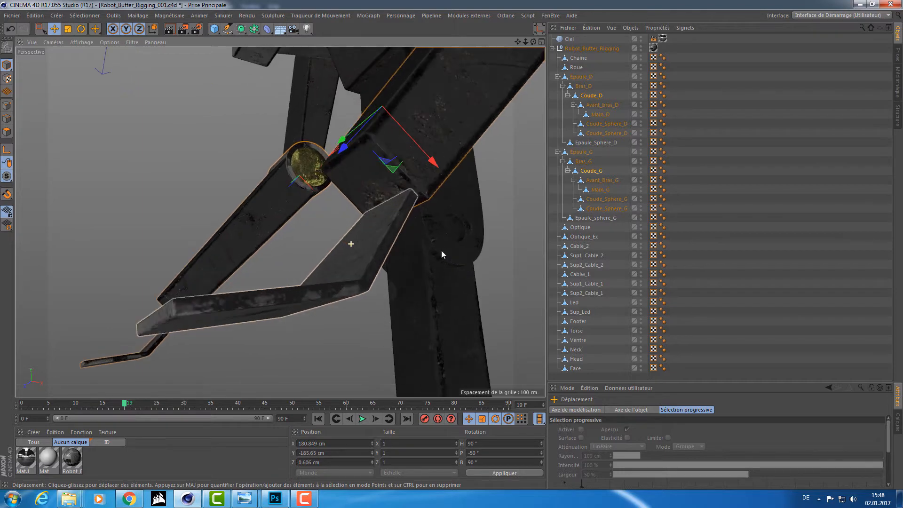
{"action": "left_click", "coordinate": [349, 251]}
{"action": "key", "text": "o"}
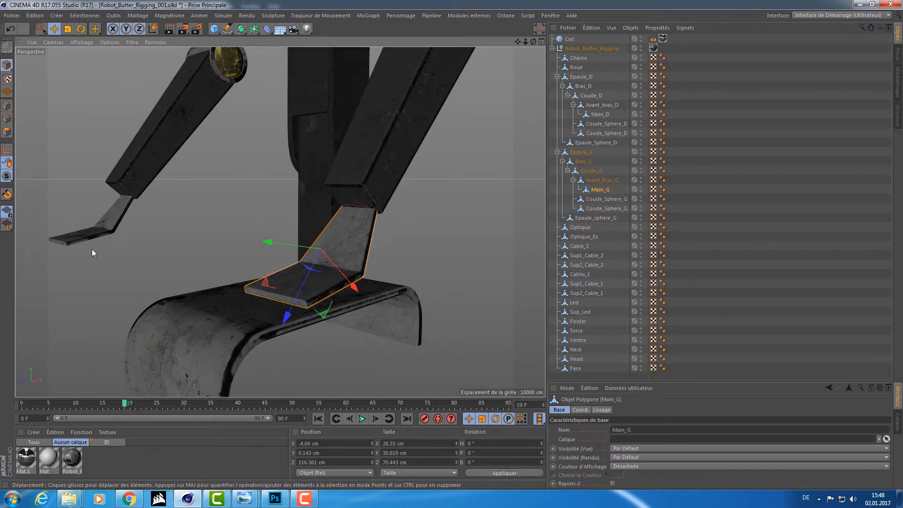
{"action": "left_click", "coordinate": [91, 234], "text": "shift"}
{"action": "left_click_drag", "start_coordinate": [91, 233], "coordinate": [181, 257], "text": "alt"}
{"action": "key", "text": "e"}
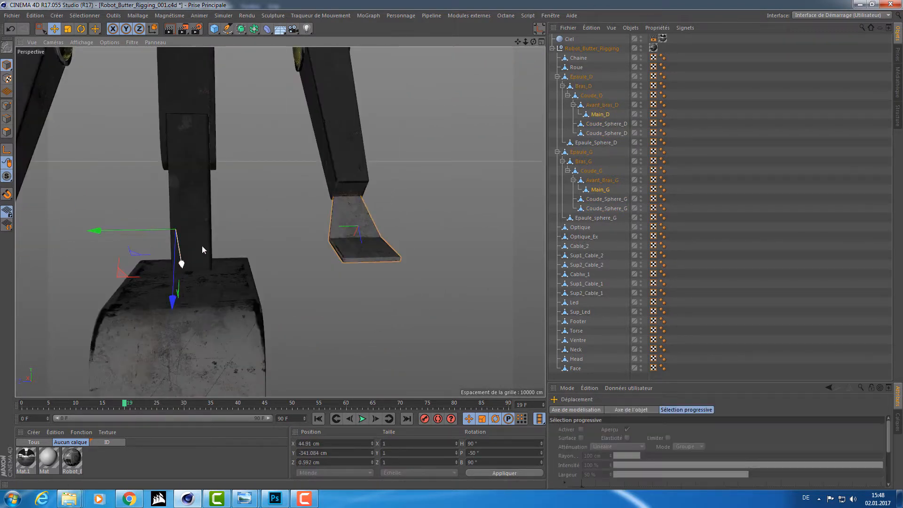
{"action": "left_click", "coordinate": [362, 241]}
{"action": "middle_click", "coordinate": [419, 240]}
{"action": "middle_click", "coordinate": [422, 327]}
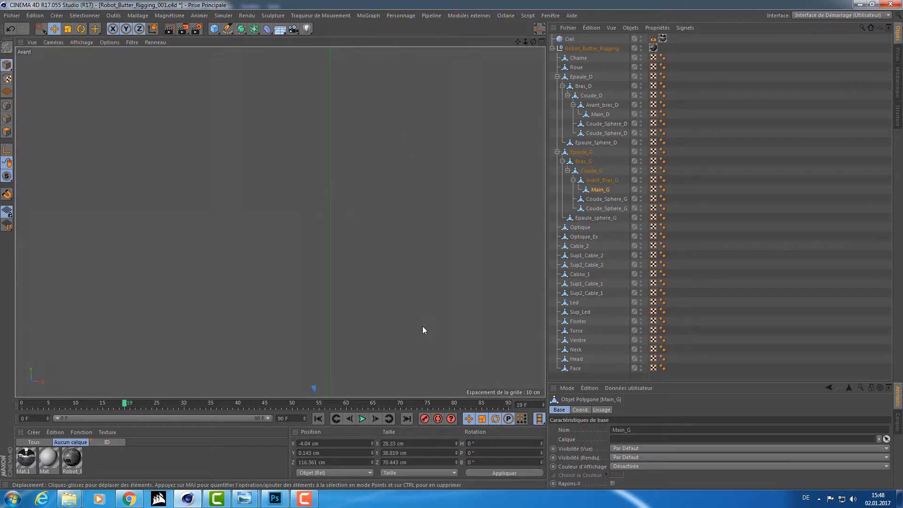
{"action": "key", "text": "o"}
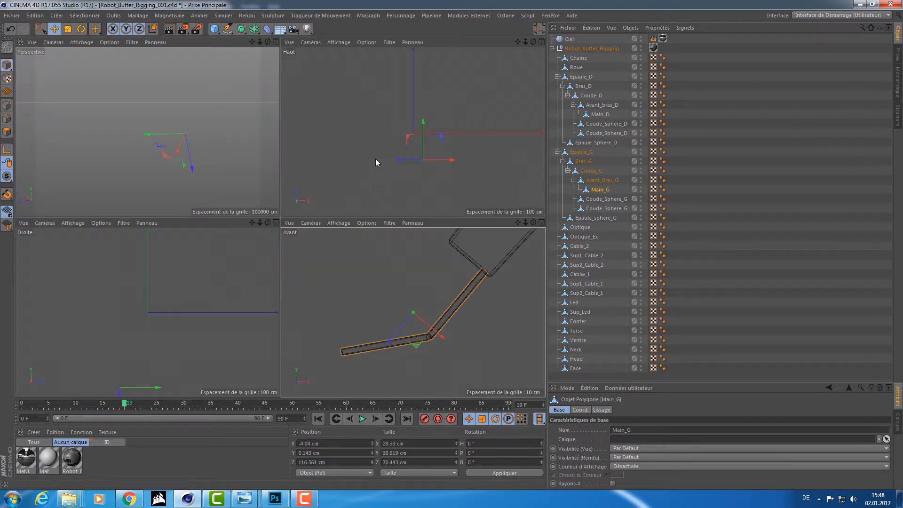
{"action": "middle_click", "coordinate": [437, 303]}
{"action": "scroll", "coordinate": [348, 221], "scroll_direction": "up", "scroll_amount": 4}
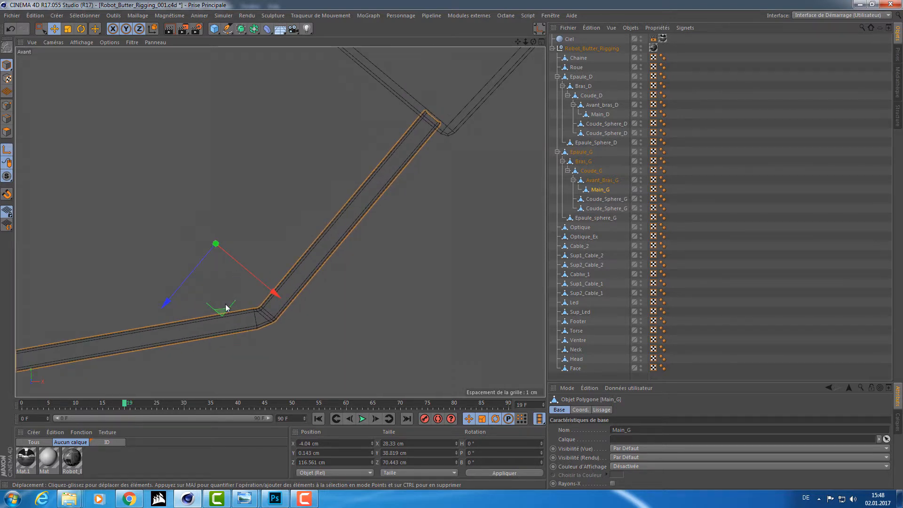
{"action": "left_click_drag", "start_coordinate": [226, 308], "coordinate": [442, 186]}
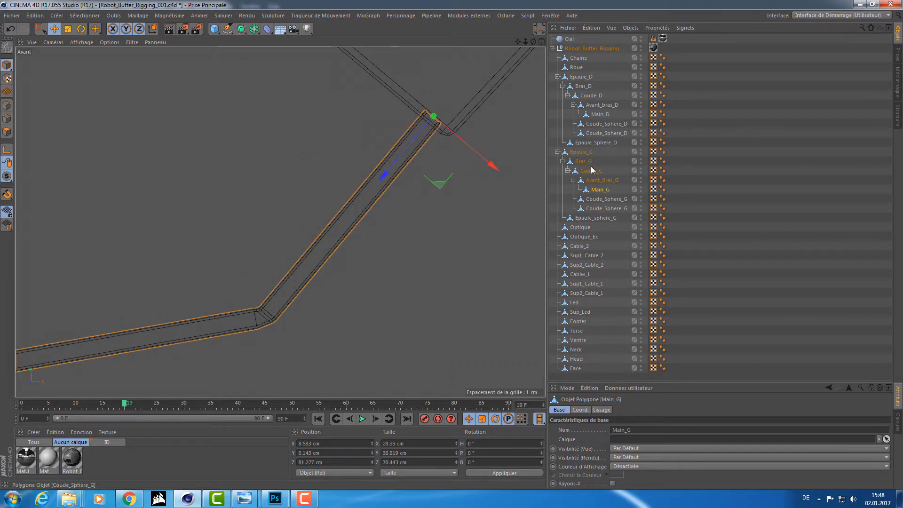
Step: Move the right hand Main_D's axis to its wrist end and match it to Main_G with X 8.583 cm and Z 81.227 cm
{"action": "left_click", "coordinate": [600, 115]}
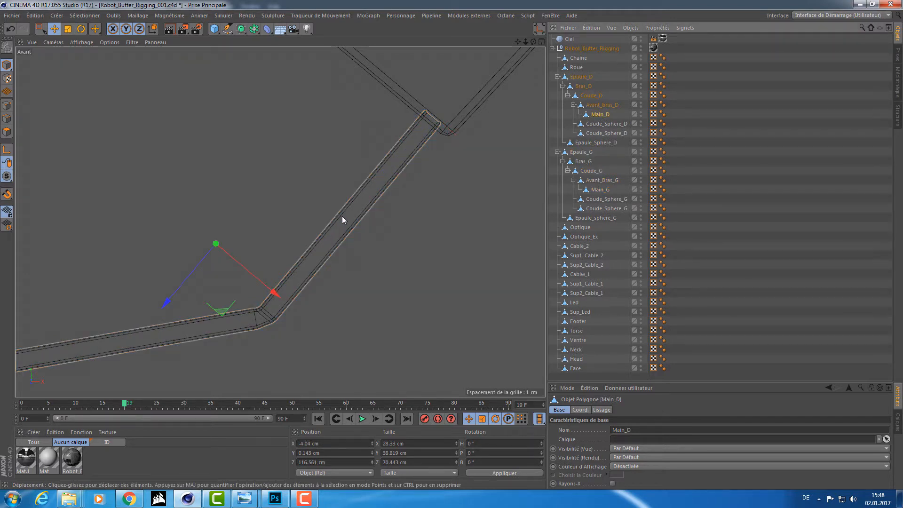
{"action": "left_click_drag", "start_coordinate": [225, 313], "coordinate": [443, 183]}
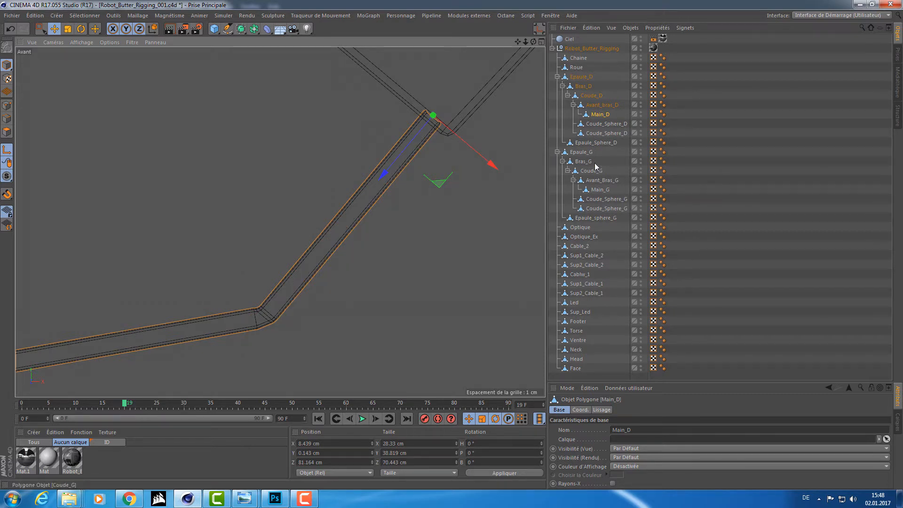
{"action": "left_click", "coordinate": [593, 190]}
{"action": "left_click", "coordinate": [344, 461]}
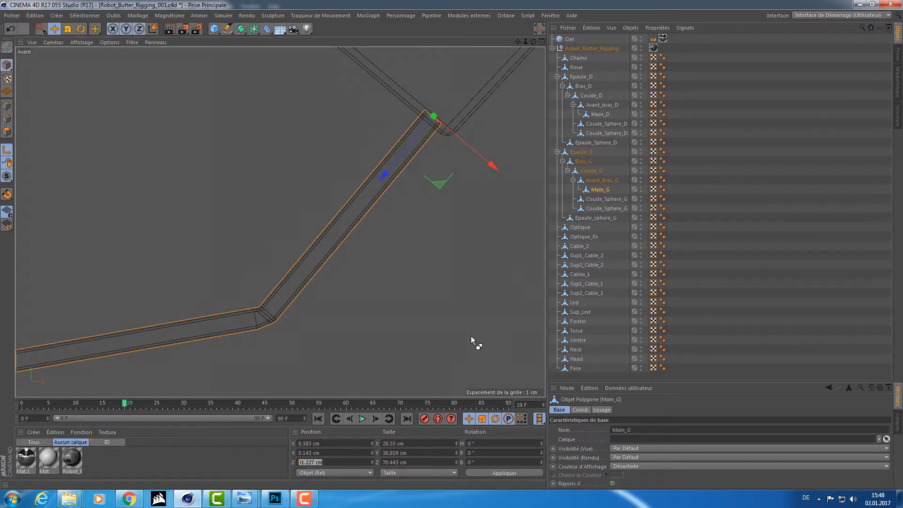
{"action": "left_click", "coordinate": [599, 115]}
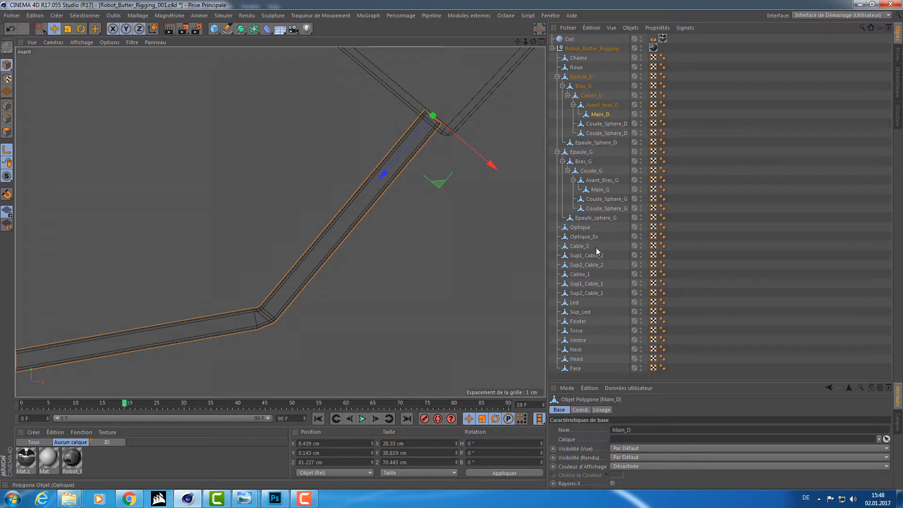
{"action": "left_click", "coordinate": [597, 190]}
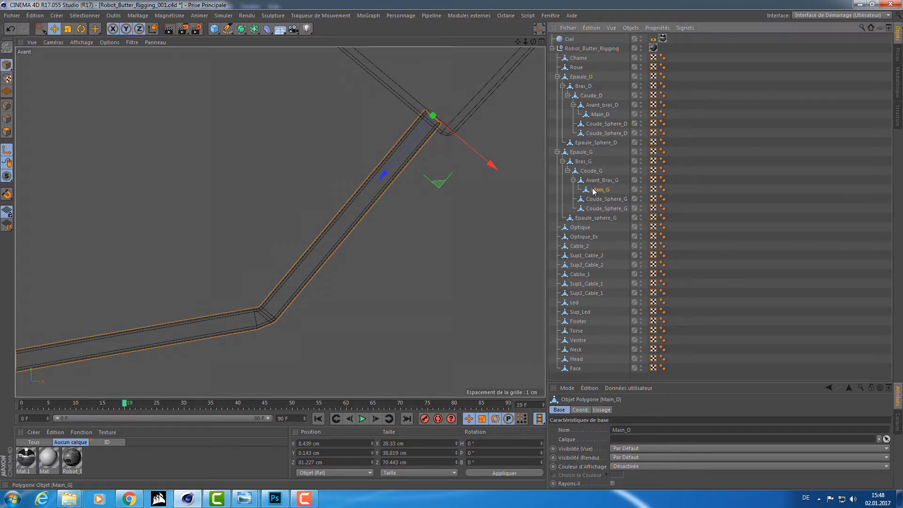
{"action": "left_click", "coordinate": [326, 443]}
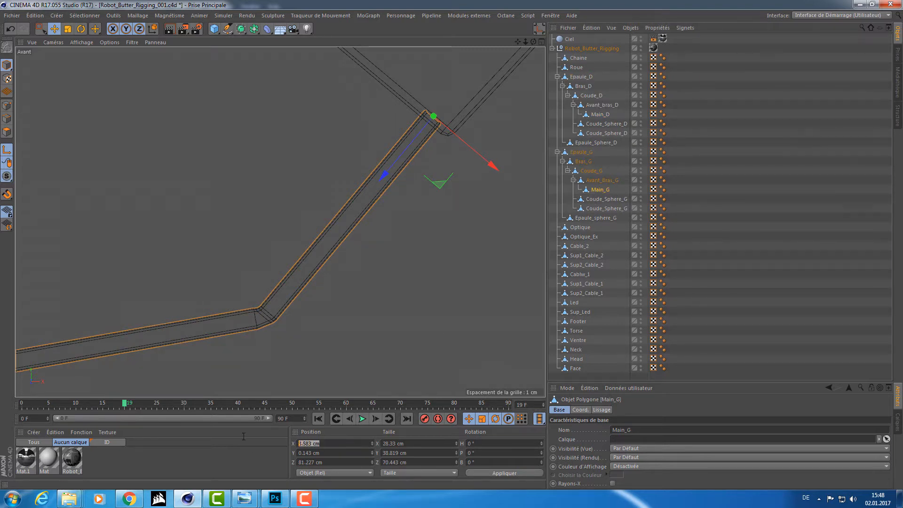
{"action": "left_click", "coordinate": [600, 114]}
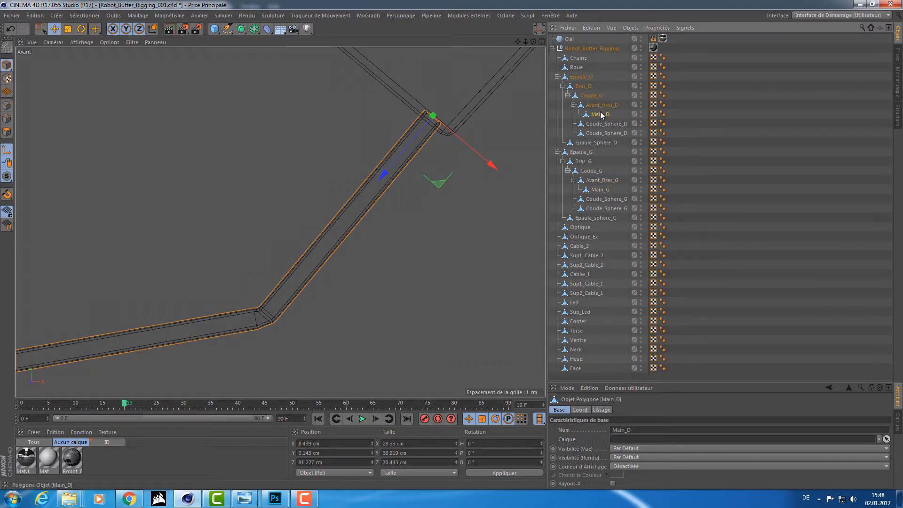
{"action": "left_click", "coordinate": [329, 443]}
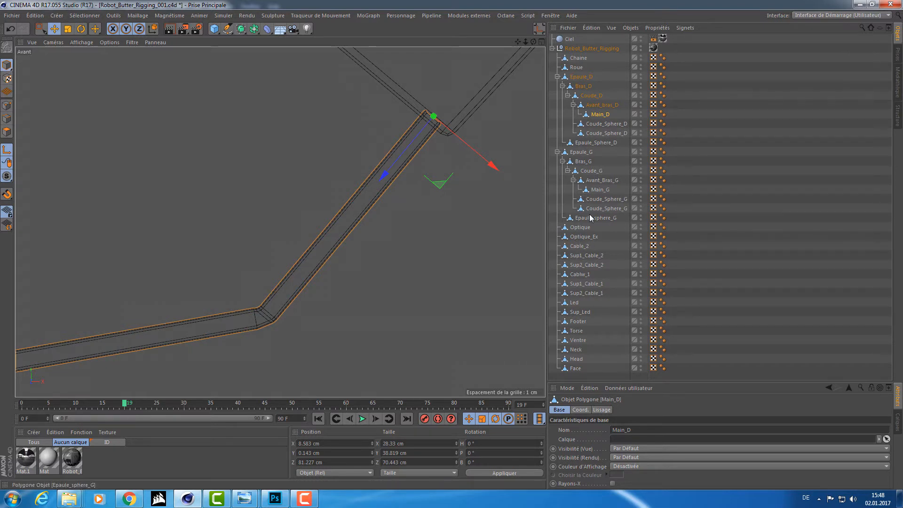
Step: Check the axis placement of both hands in the perspective view and turn off axis editing
{"action": "middle_click", "coordinate": [324, 187]}
{"action": "middle_click", "coordinate": [175, 168]}
{"action": "right_click_drag", "start_coordinate": [325, 185], "coordinate": [244, 182], "text": "alt"}
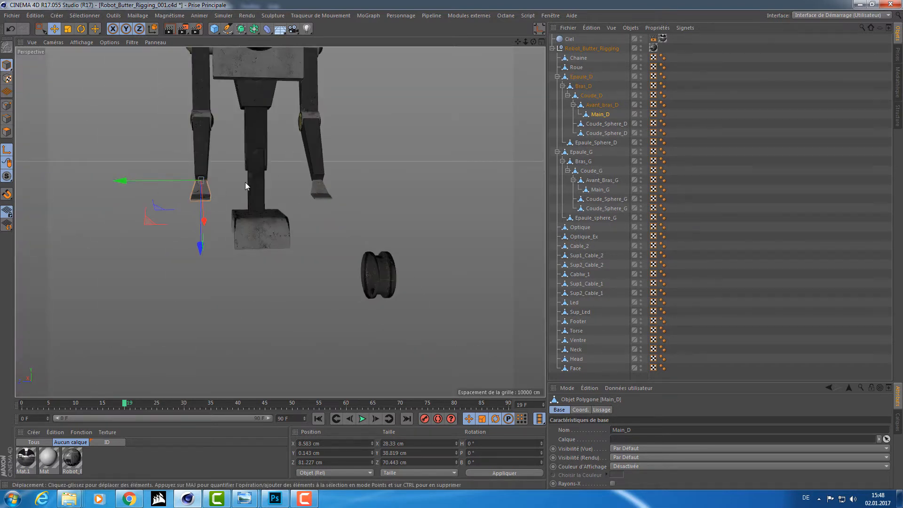
{"action": "right_click_drag", "start_coordinate": [190, 177], "coordinate": [301, 187], "text": "alt"}
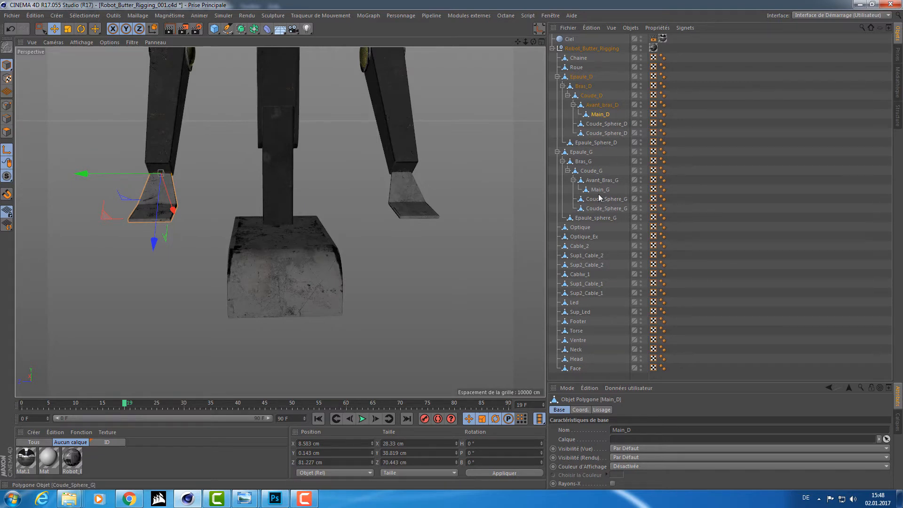
{"action": "left_click", "coordinate": [601, 190]}
{"action": "left_click", "coordinate": [599, 115]}
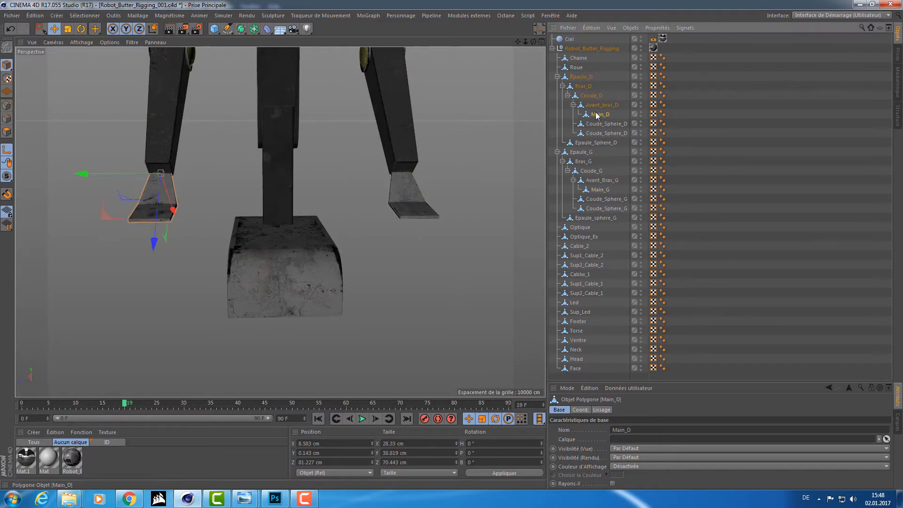
{"action": "key", "text": "e"}
{"action": "left_click", "coordinate": [7, 149]}
Step: Rotate both hands, Main_D and Main_G, together to a pitch of about -28.5° and clear the selection
{"action": "left_click_drag", "start_coordinate": [287, 134], "coordinate": [224, 137], "text": "alt"}
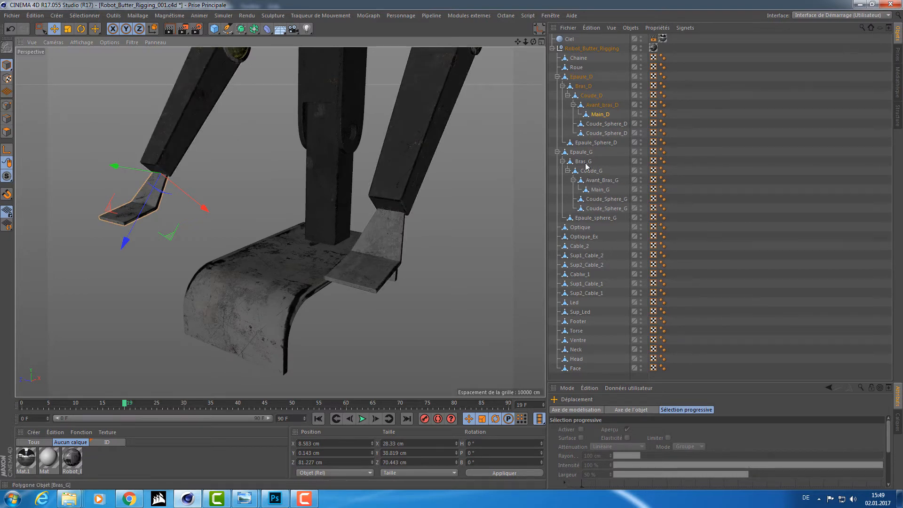
{"action": "left_click", "coordinate": [600, 189], "text": "ctrl"}
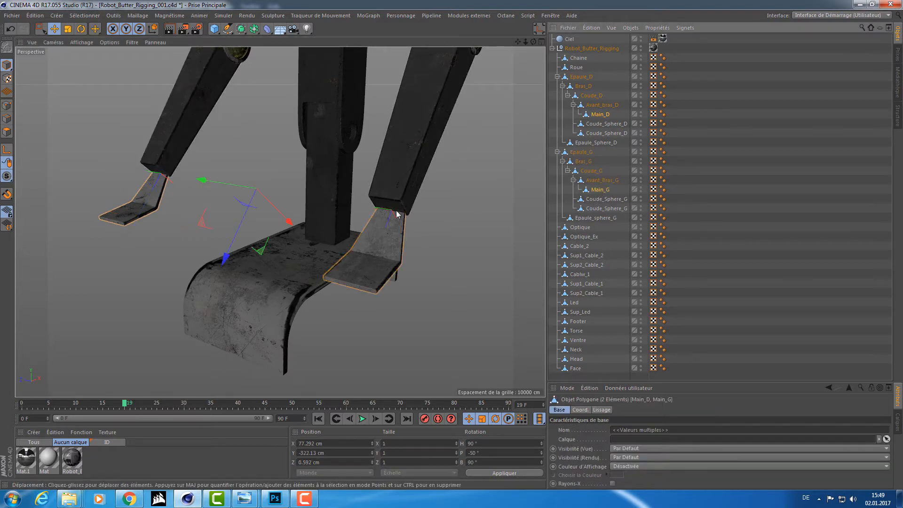
{"action": "key", "text": "r"}
{"action": "left_click_drag", "start_coordinate": [225, 190], "coordinate": [234, 178]}
{"action": "key", "text": "e"}
{"action": "left_click_drag", "start_coordinate": [408, 241], "coordinate": [405, 220], "text": "alt"}
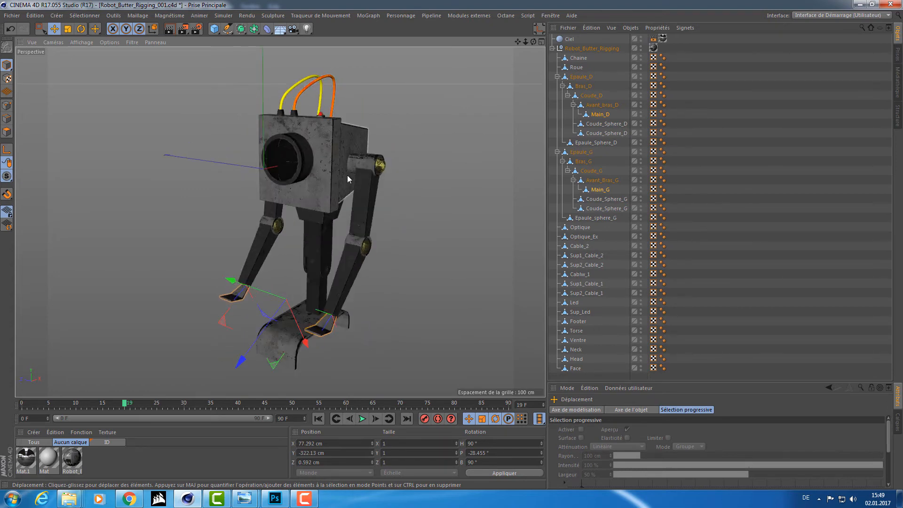
{"action": "left_click_drag", "start_coordinate": [236, 172], "coordinate": [279, 170], "text": "alt"}
{"action": "scroll", "coordinate": [279, 169], "scroll_direction": "up", "scroll_amount": 4}
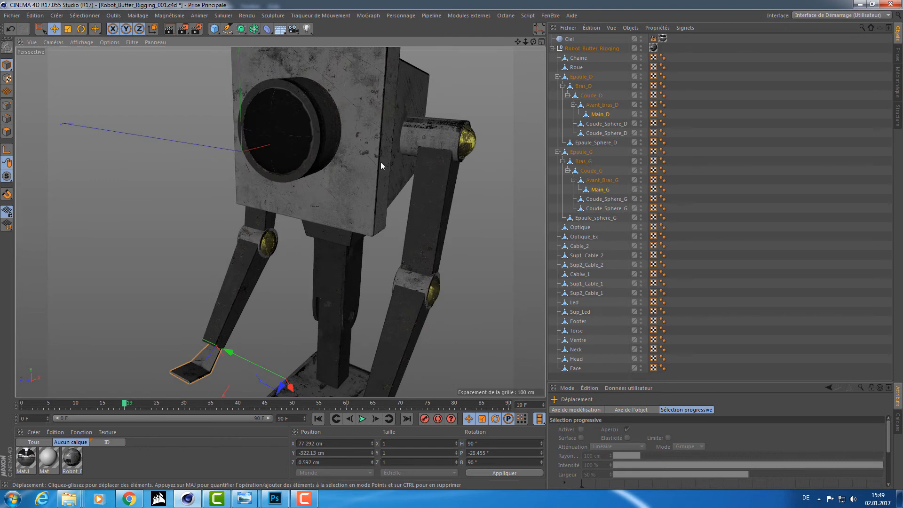
{"action": "left_click_drag", "start_coordinate": [381, 165], "coordinate": [360, 167], "text": "alt"}
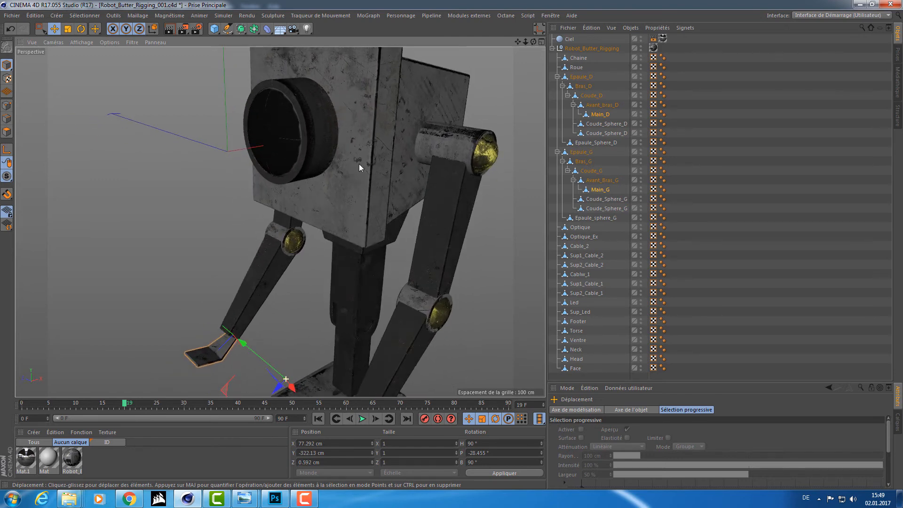
{"action": "right_click_drag", "start_coordinate": [359, 164], "coordinate": [312, 171], "text": "alt"}
{"action": "left_click_drag", "start_coordinate": [311, 171], "coordinate": [341, 171], "text": "alt"}
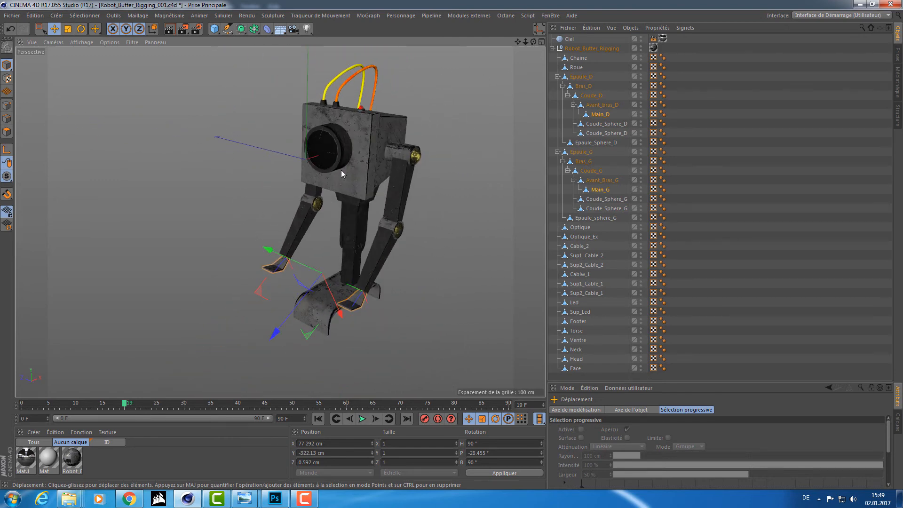
{"action": "left_click", "coordinate": [746, 134]}
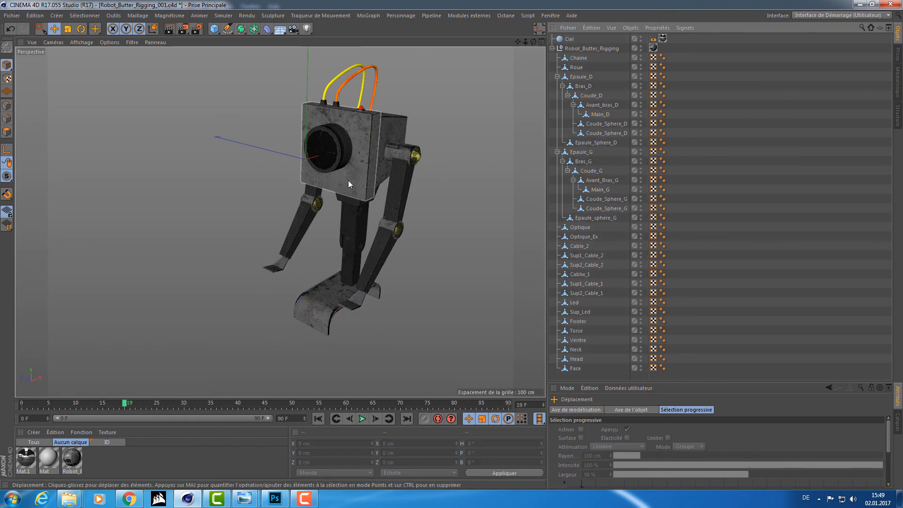